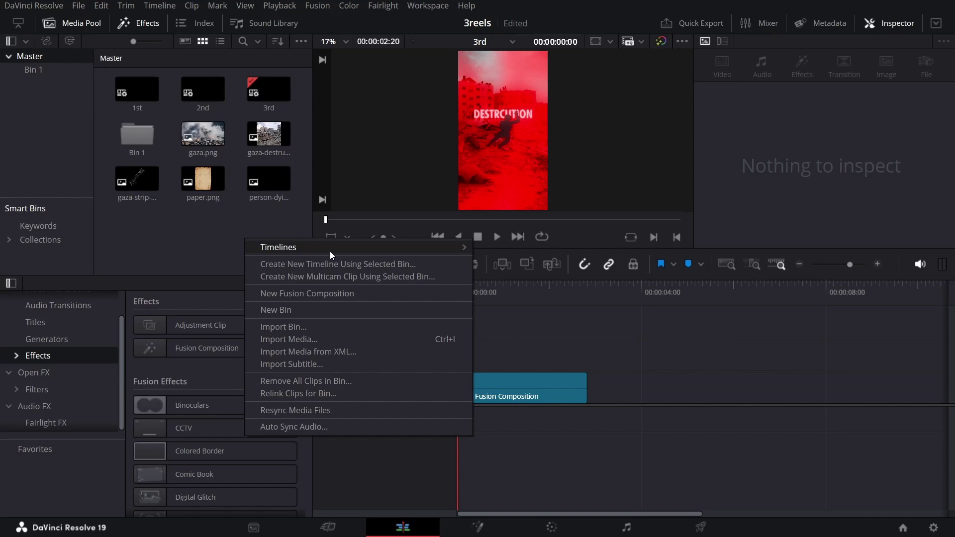
Step: Create a new empty timeline with custom settings at 1080 x 1920 vertical resolution and 24 frames per second
mouse_move(330, 251)
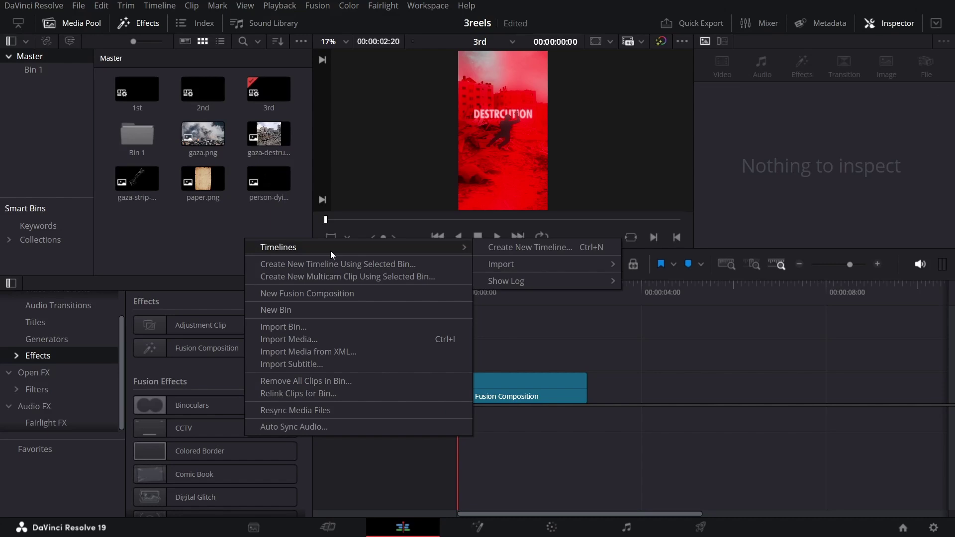
click(550, 249)
click(381, 322)
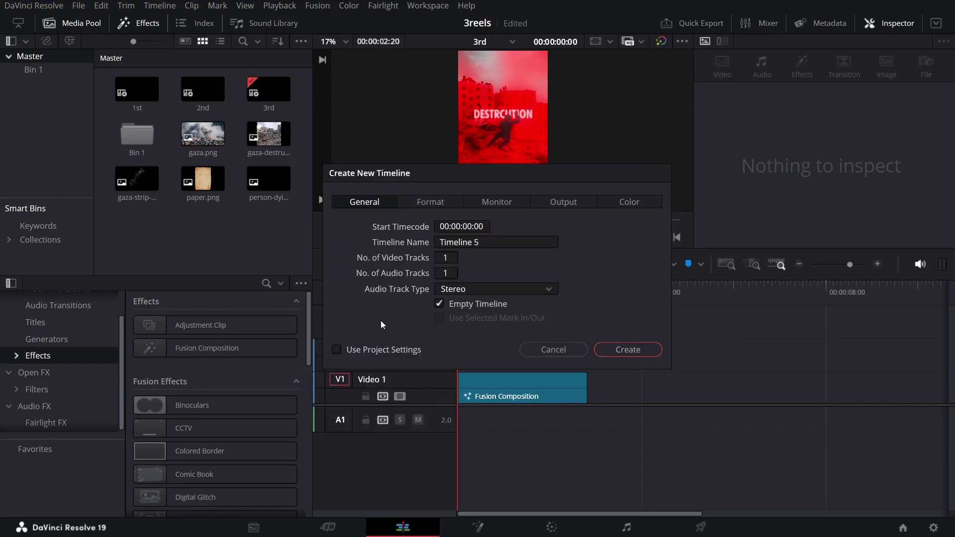
click(439, 201)
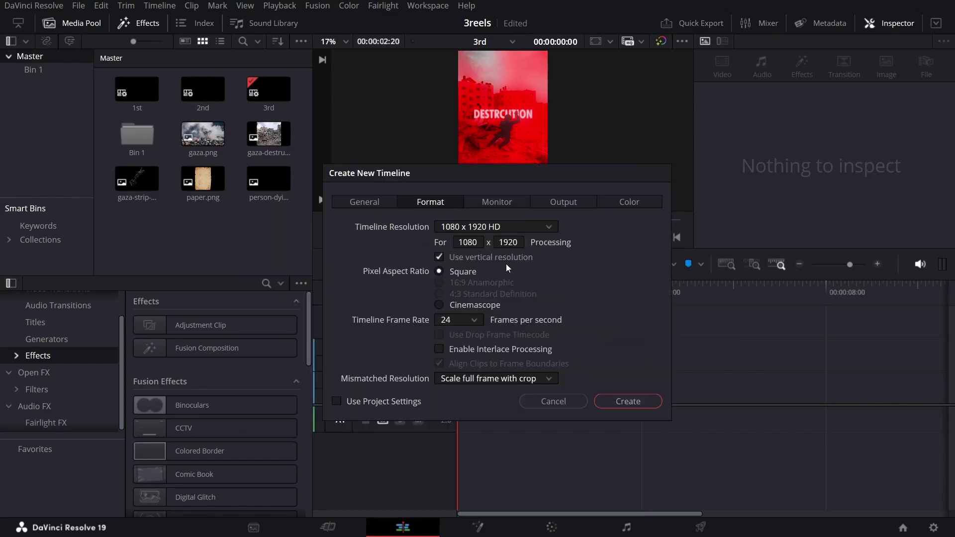
click(628, 400)
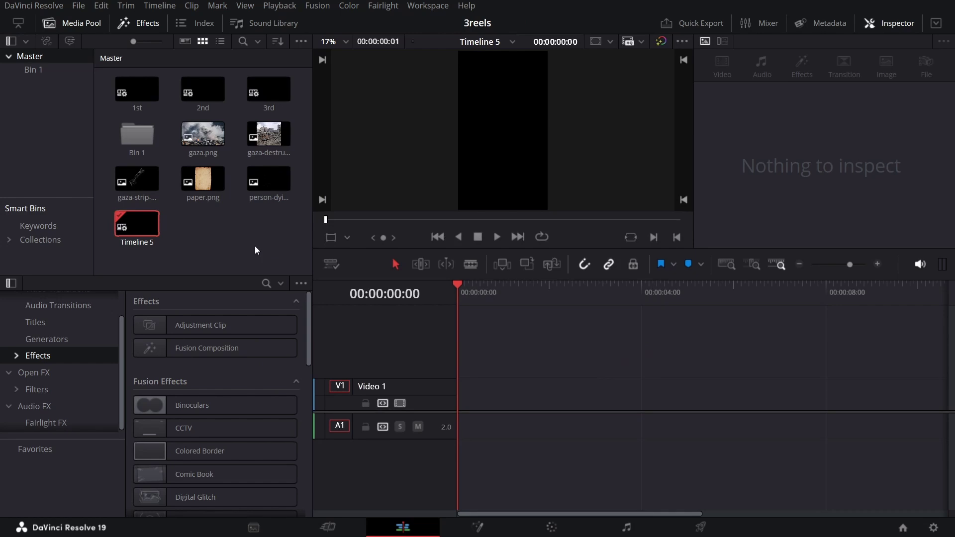
Step: Add a Fusion Composition at the start of the video track and set its clip duration to 00:00:02:20
drag(237, 348, 538, 398)
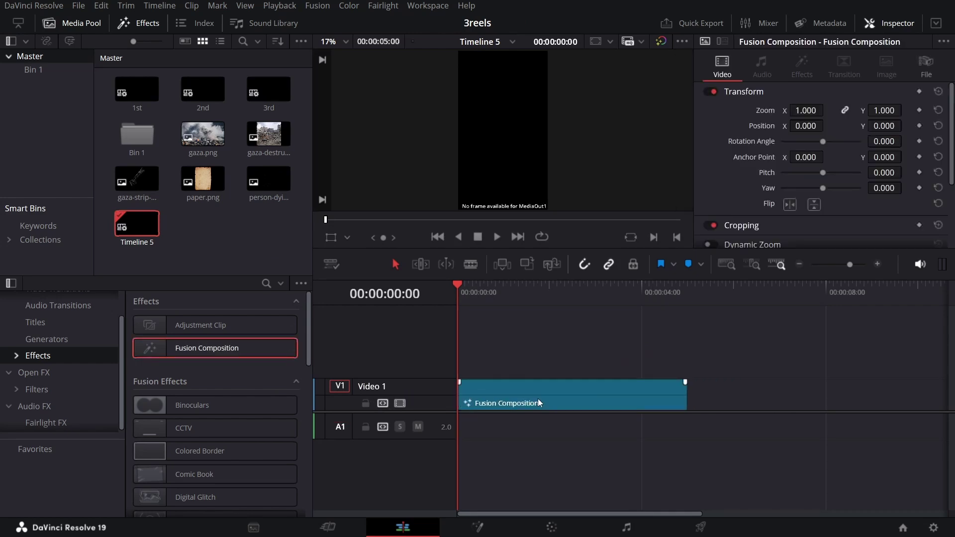
right_click(518, 388)
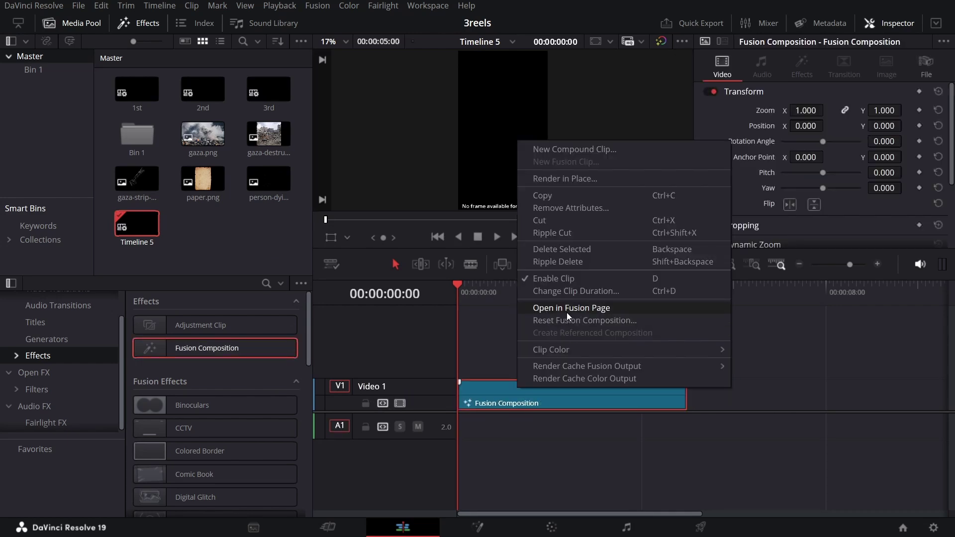
click(570, 293)
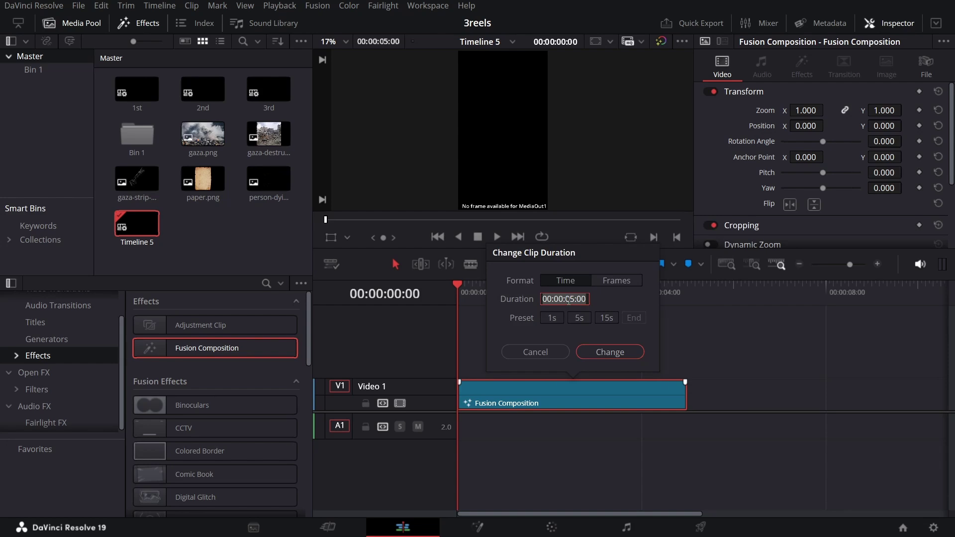
text(2:2)
key(Return)
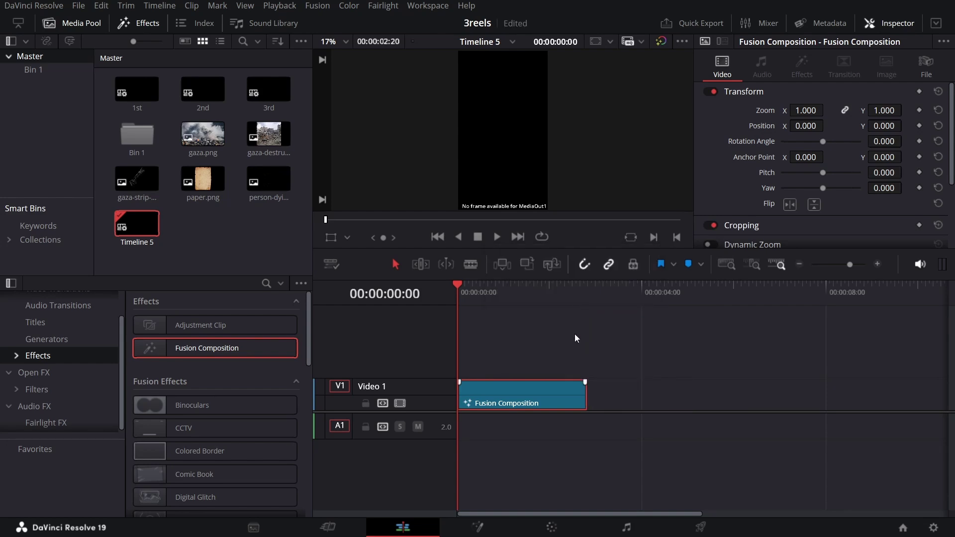
Step: Open the Fusion composition for node editing and feed a Background node into the media output
right_click(515, 391)
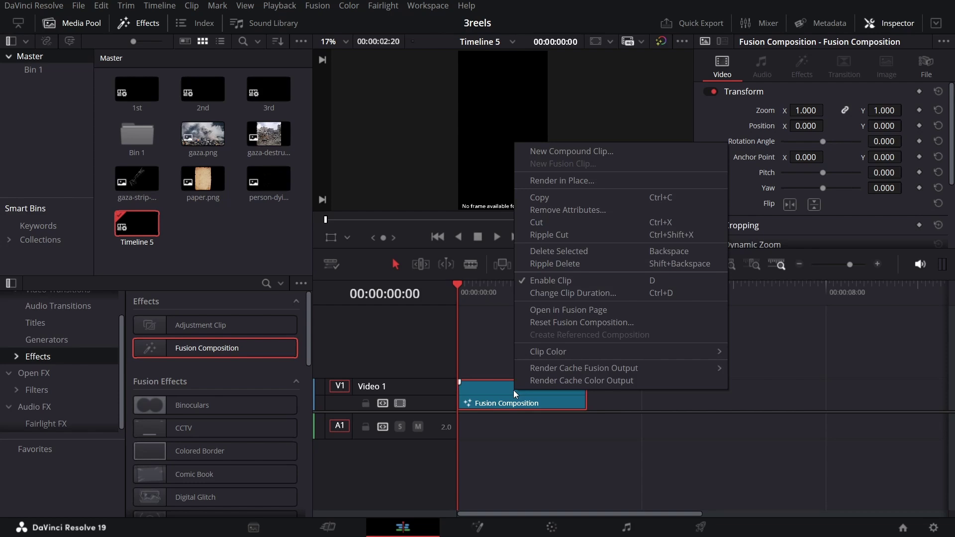
click(567, 309)
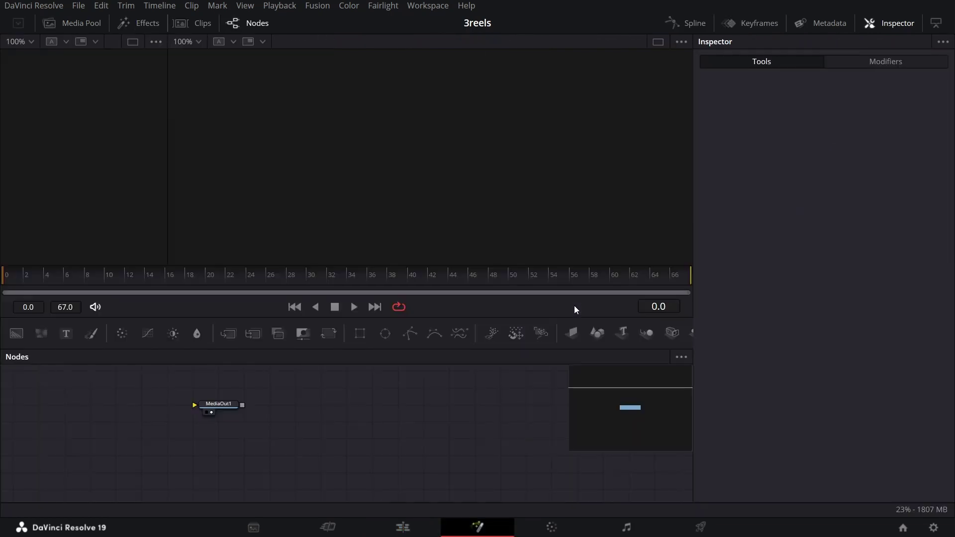
drag(215, 411, 435, 427)
drag(16, 333, 243, 440)
drag(305, 431, 513, 423)
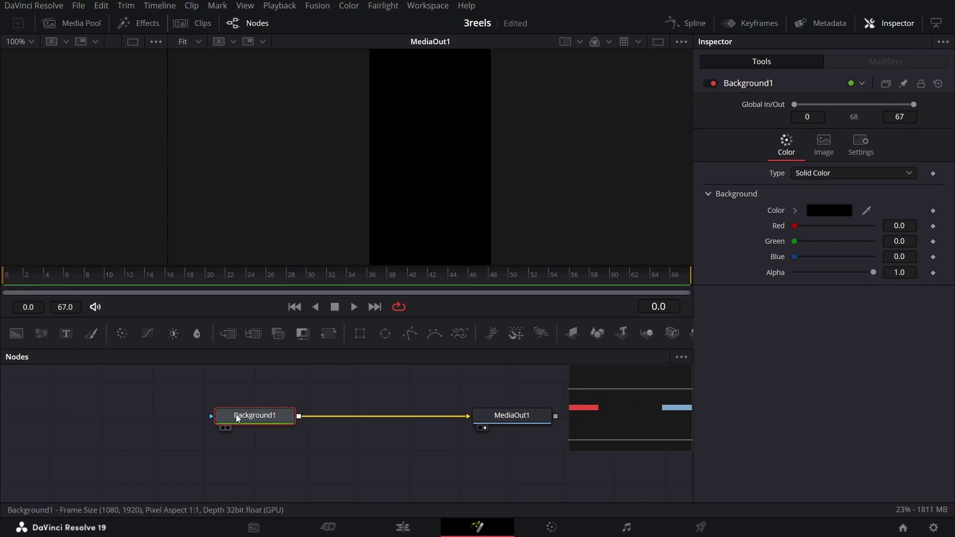
Step: Bring the gaza-destruction.png image from the media pool into the node graph above the Background node
click(74, 25)
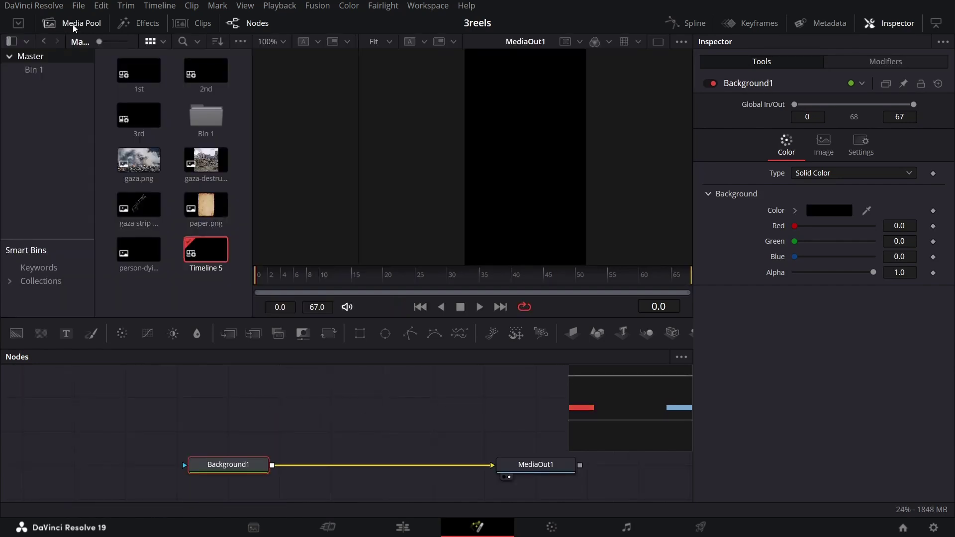
drag(205, 160, 331, 398)
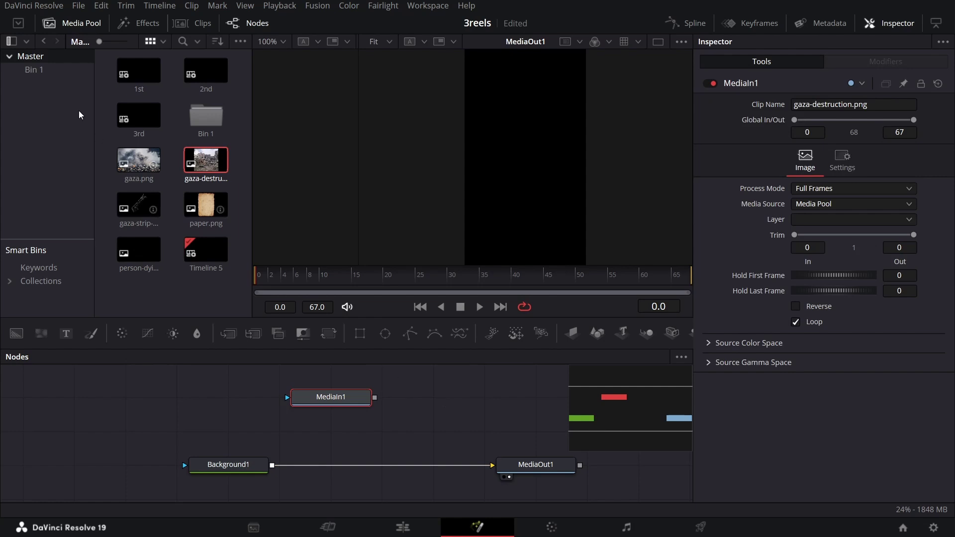
click(70, 23)
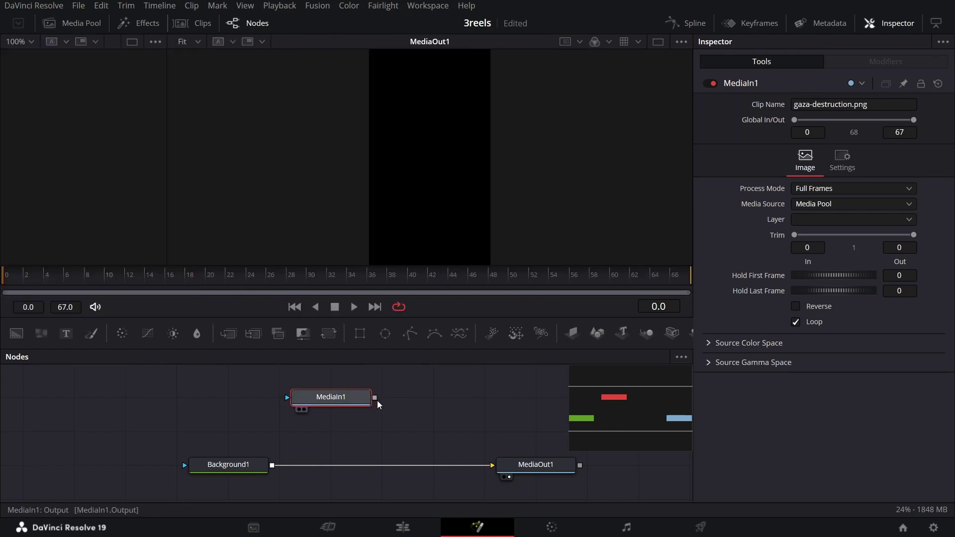
Step: Insert a MultiMerge node between the Background and the media output, and connect the image node to it
click(237, 472)
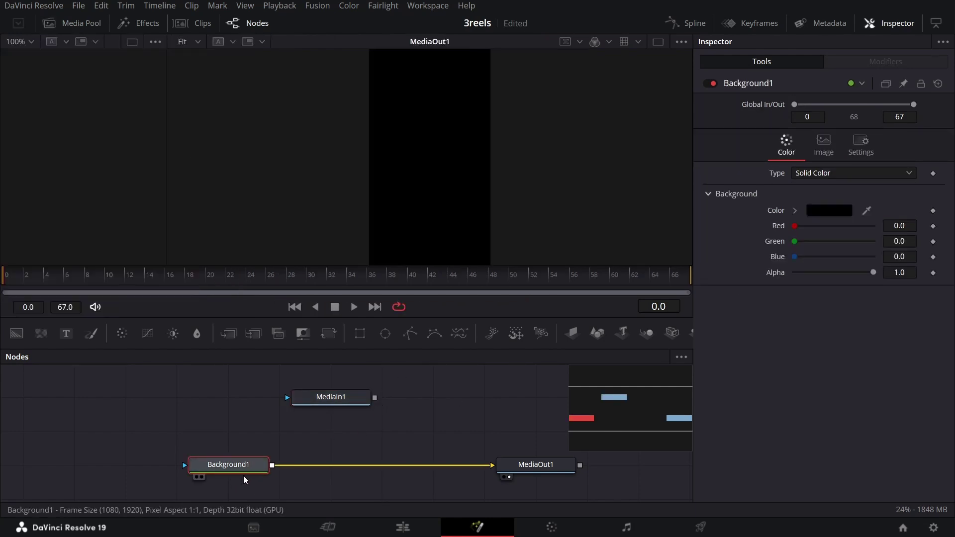
click(252, 339)
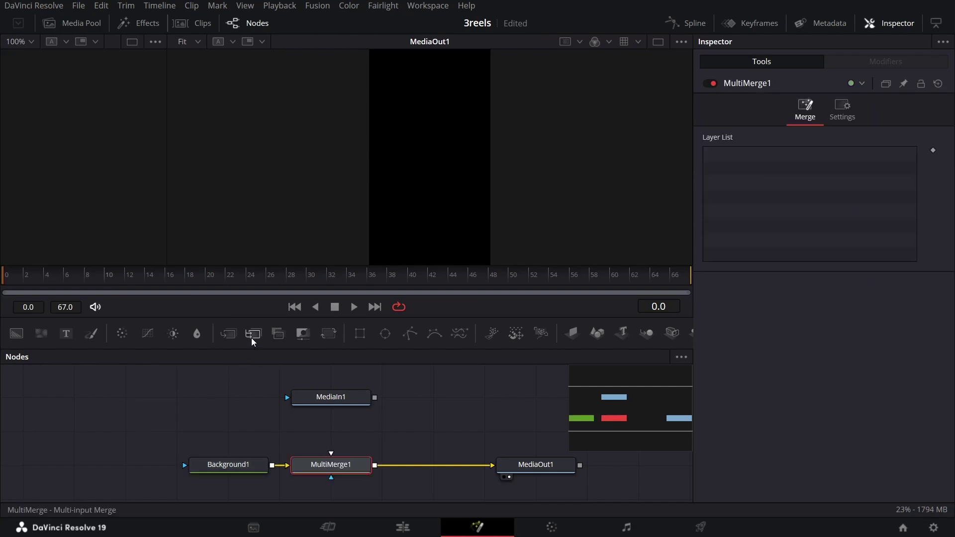
drag(324, 470, 389, 446)
key(ctrl+z)
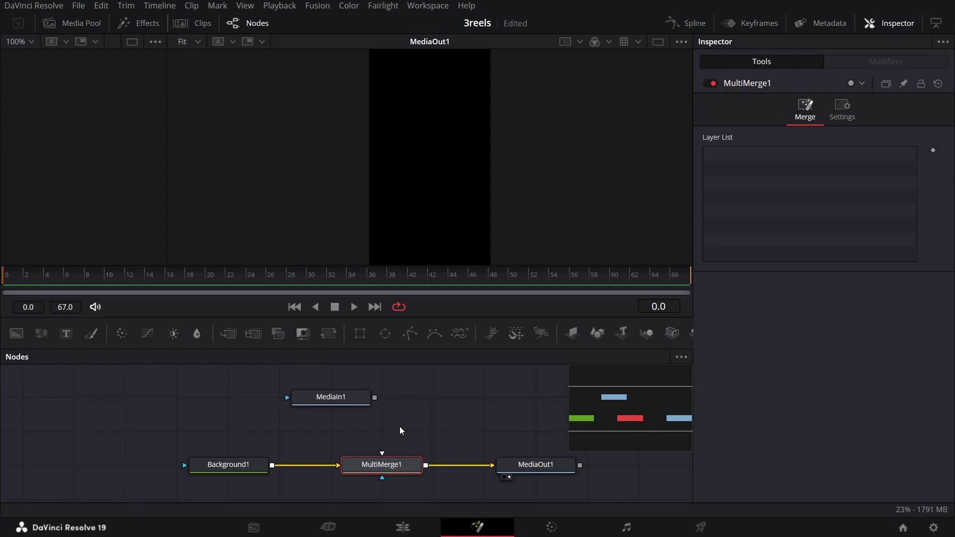
drag(374, 398, 368, 460)
Step: Insert a Color Corrector and a Transform between the image node and the MultiMerge
click(315, 398)
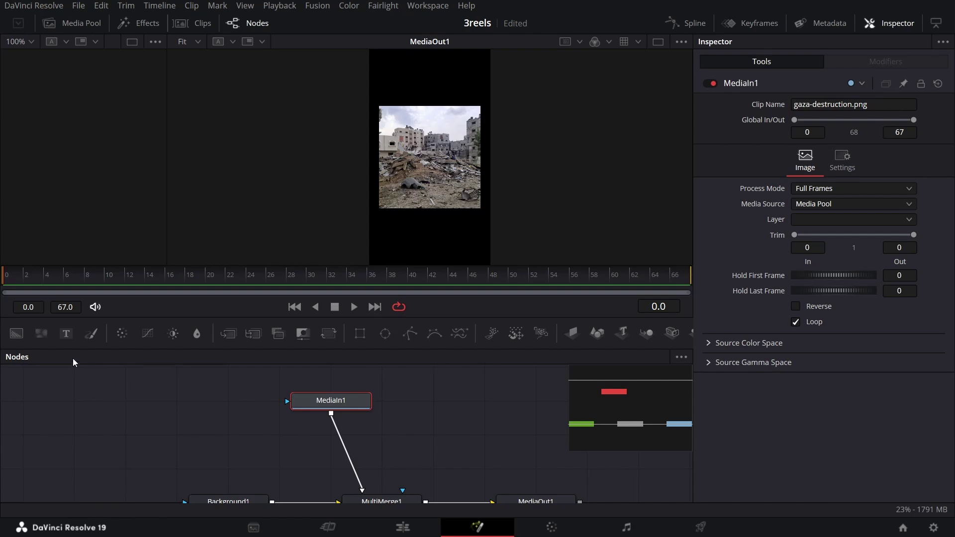
click(123, 334)
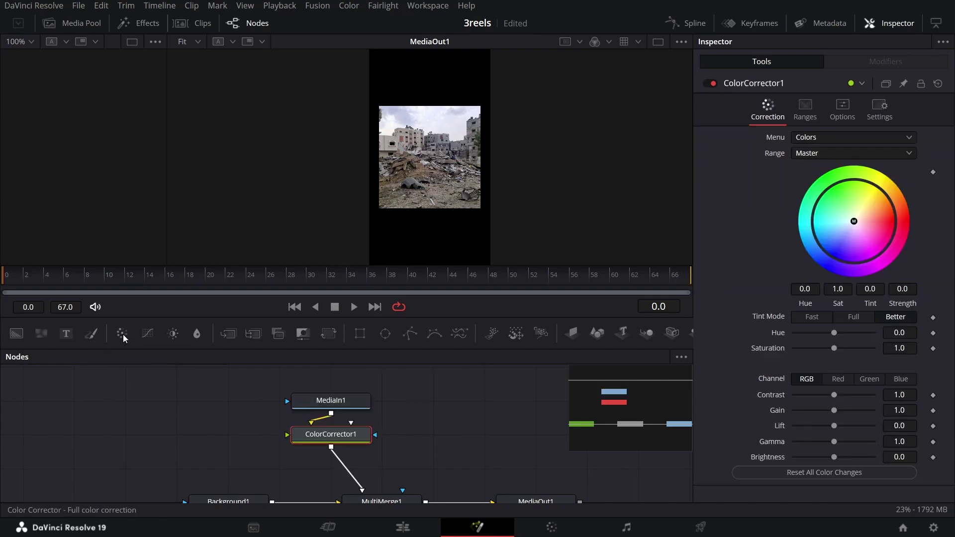
click(326, 336)
mouse_move(326, 468)
mouse_down()
mouse_move(289, 482)
mouse_move(328, 468)
mouse_up()
click(342, 435)
scroll(461, 411, down, 2)
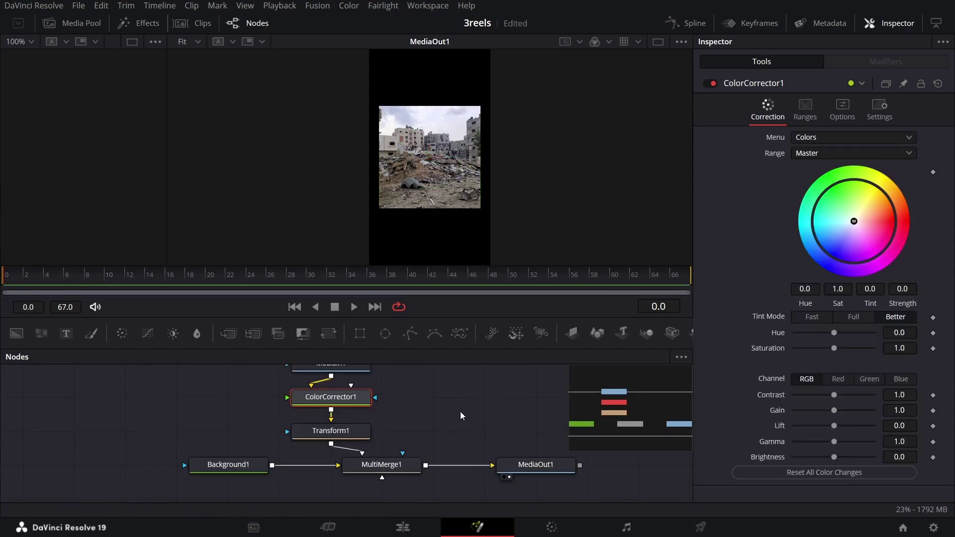
Step: Set the image's Transform size to 2.3 so it fills the vertical frame
click(347, 431)
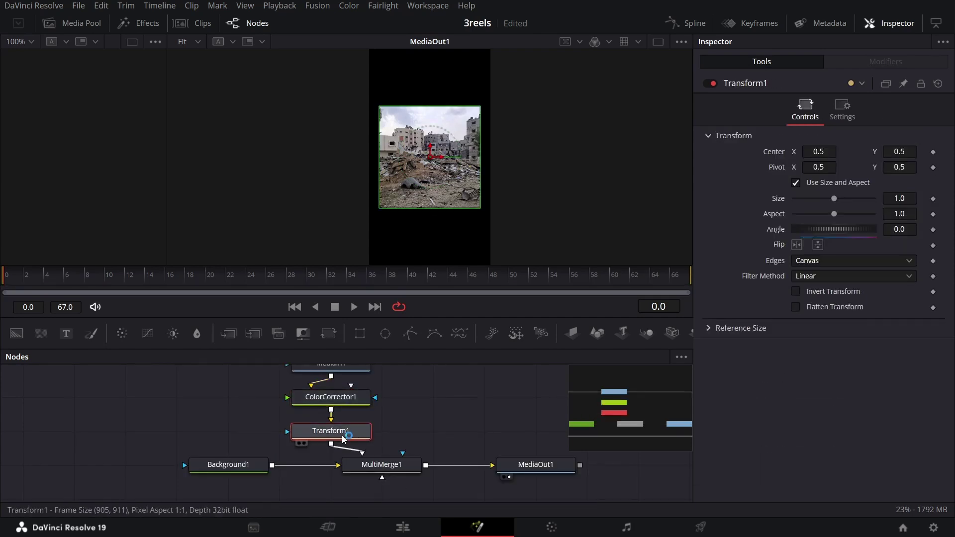
click(912, 200)
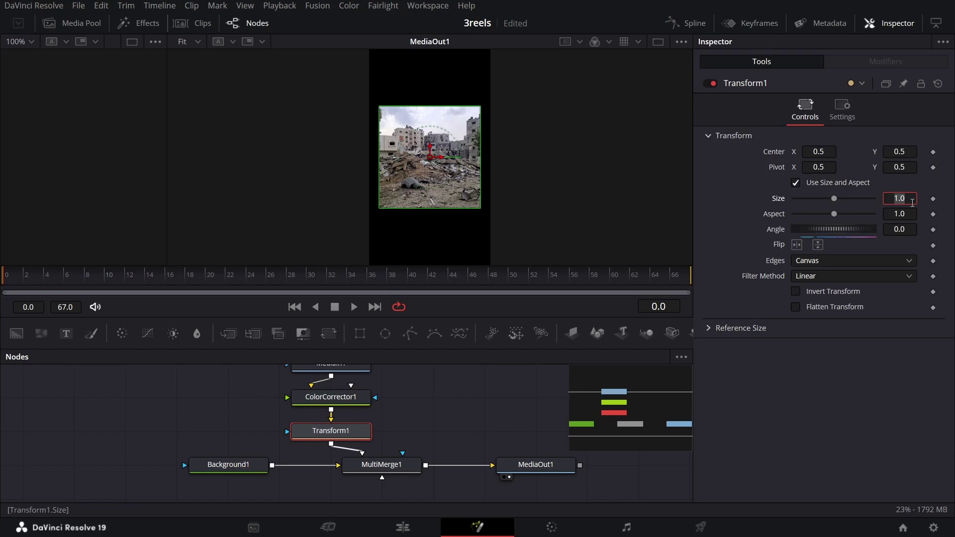
text(2.3)
key(Tab)
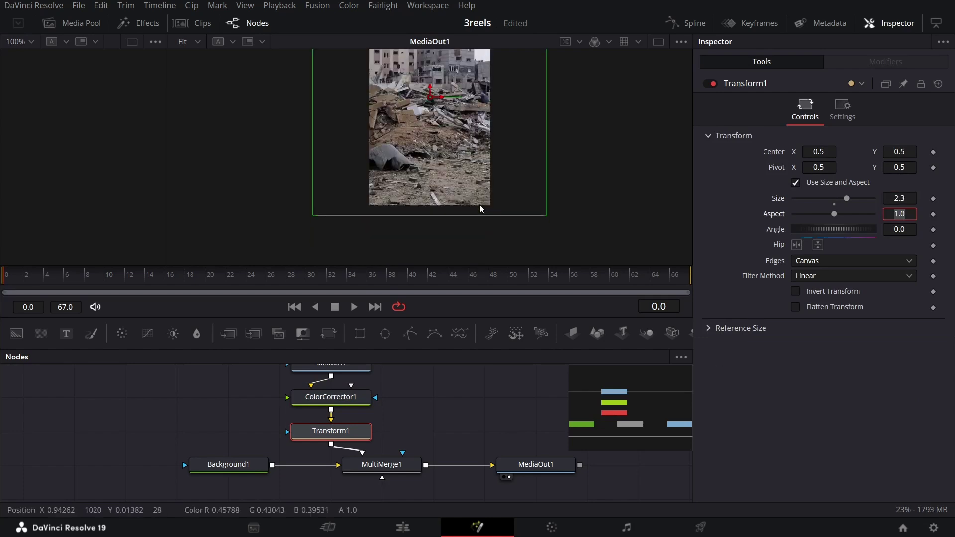
scroll(480, 208, up, 3)
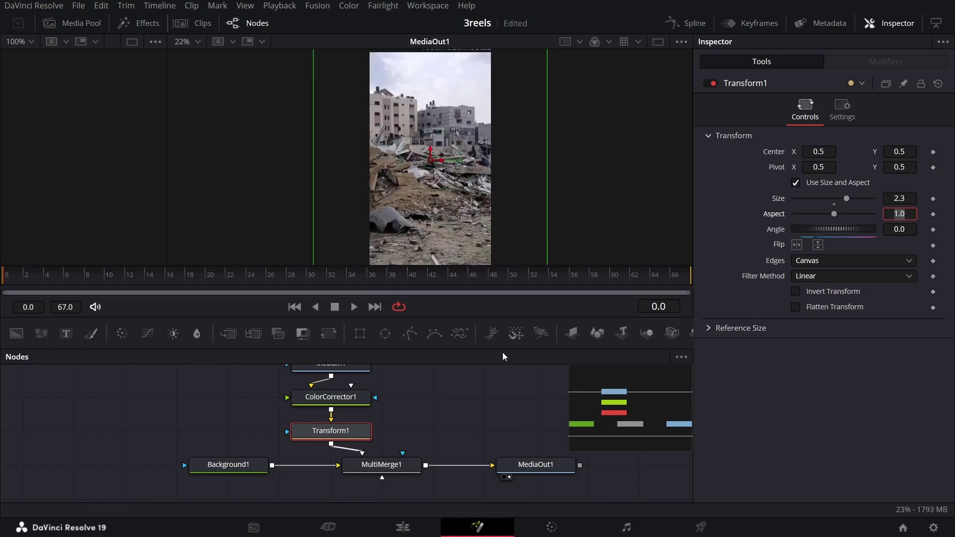
Step: Tint the image red in the Color Corrector at a strength of about 0.96, with gain 0.5 and lift -0.4
click(331, 398)
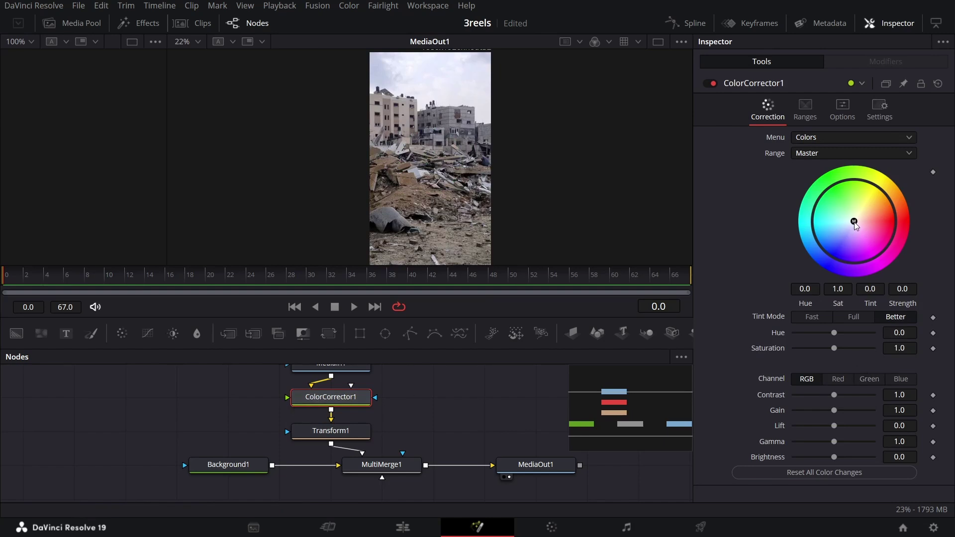
drag(854, 222, 894, 222)
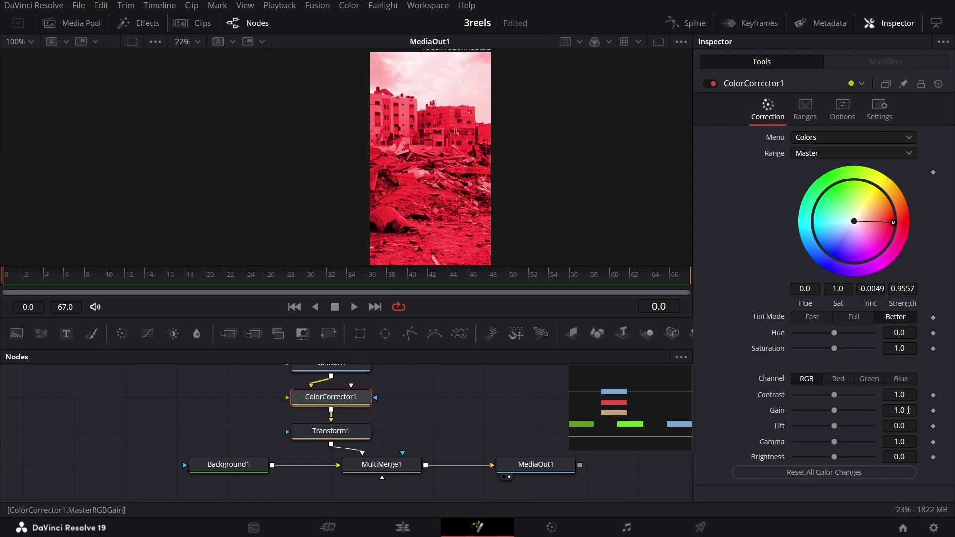
click(909, 410)
text(0.5)
key(Tab)
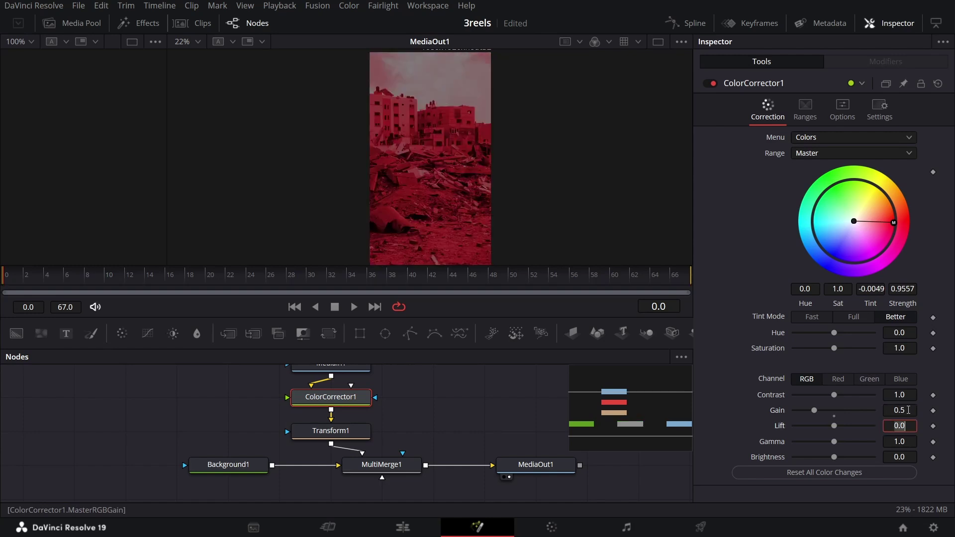
text(-)
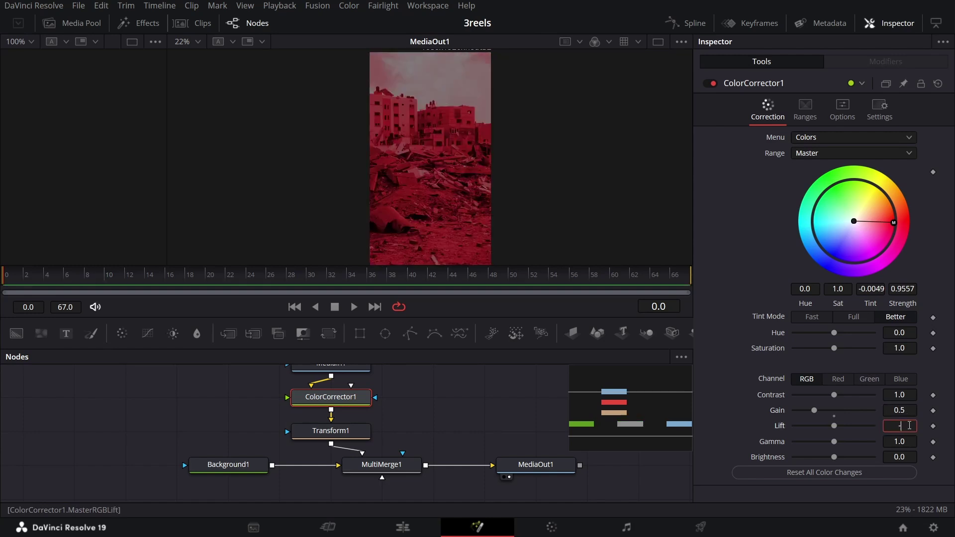
text(0.4)
key(Tab)
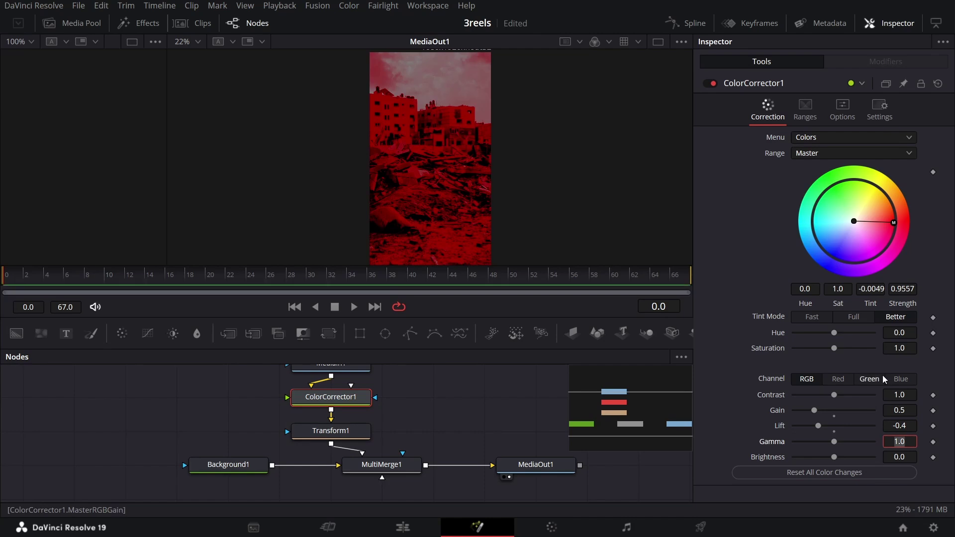
Step: Add an unconnected Fast Noise node beside the image node in the graph
click(462, 415)
click(381, 465)
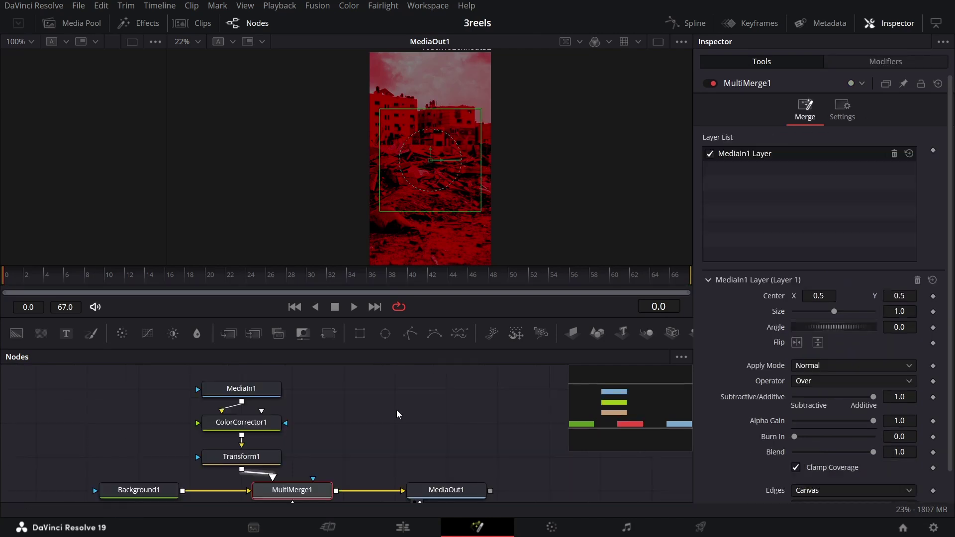
drag(43, 337, 344, 405)
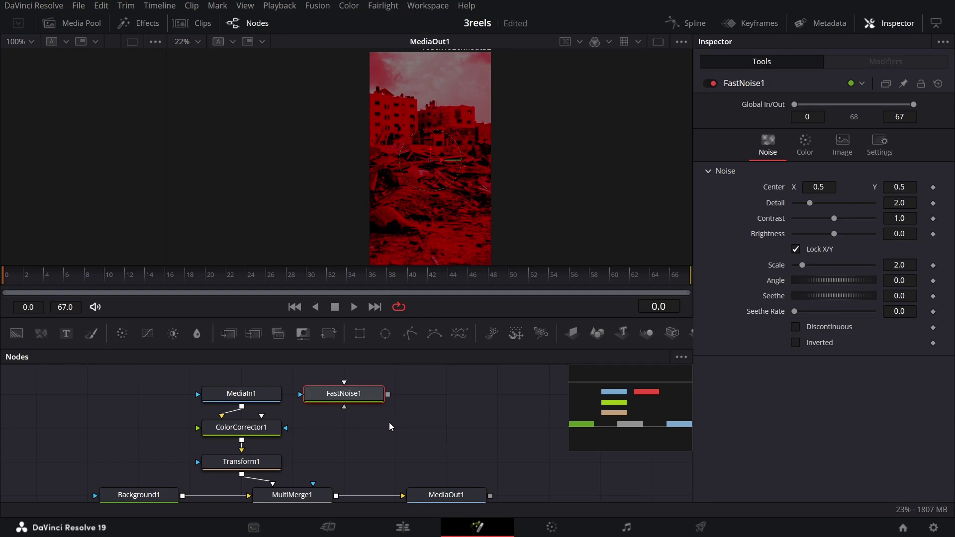
Step: Add a Blur node after the Fast Noise and connect its output to the MultiMerge
key(shift+space)
text(blur)
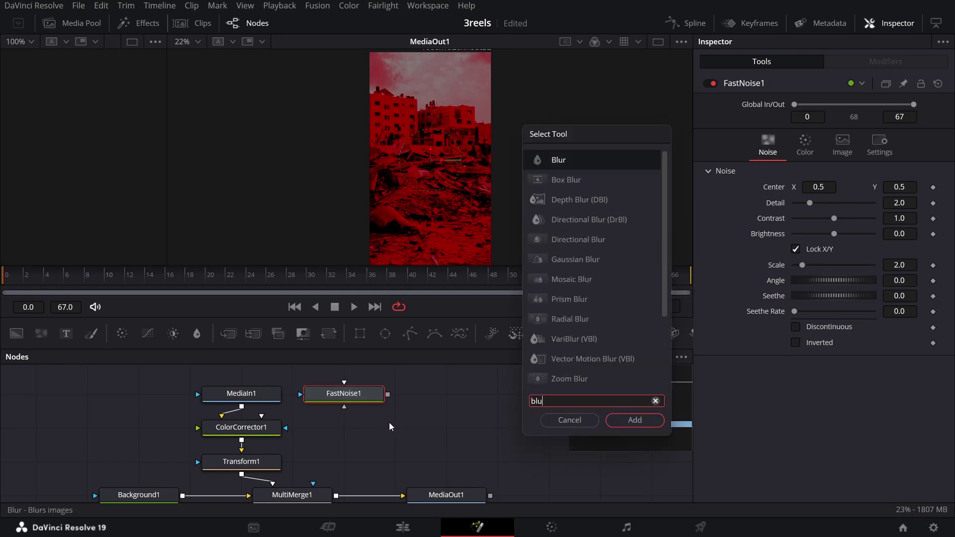
click(634, 420)
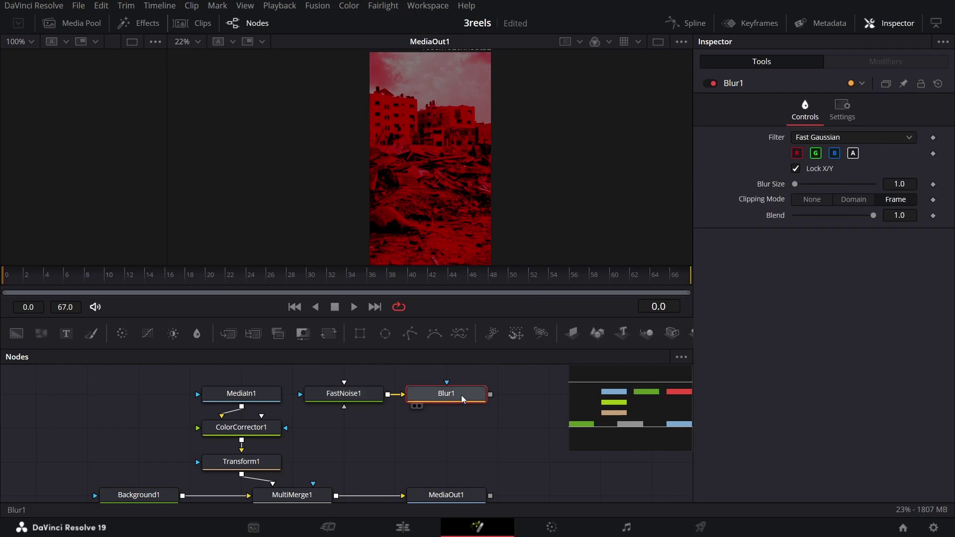
drag(472, 405, 313, 484)
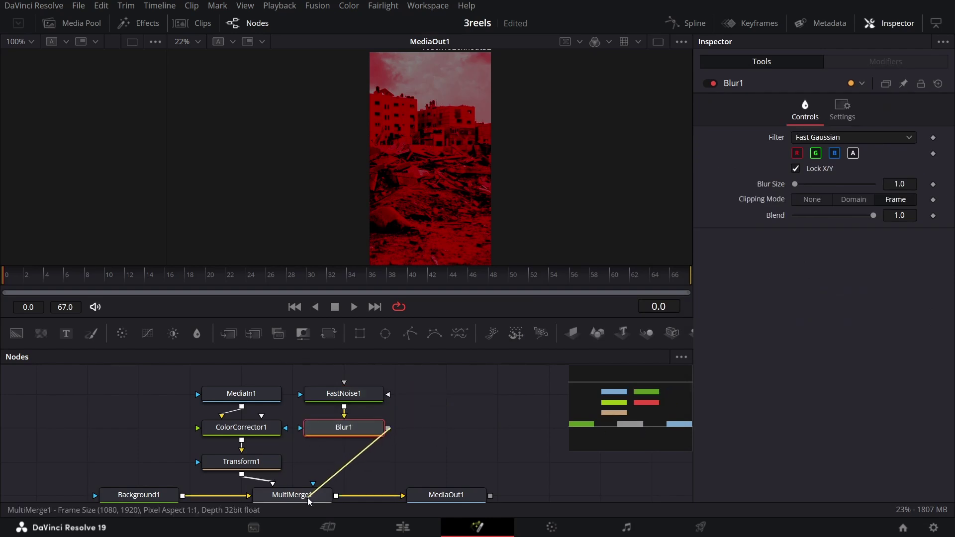
Step: Set the Fast Noise detail to 10, contrast to 1.75, brightness to -0.4 and scale to 1
click(368, 393)
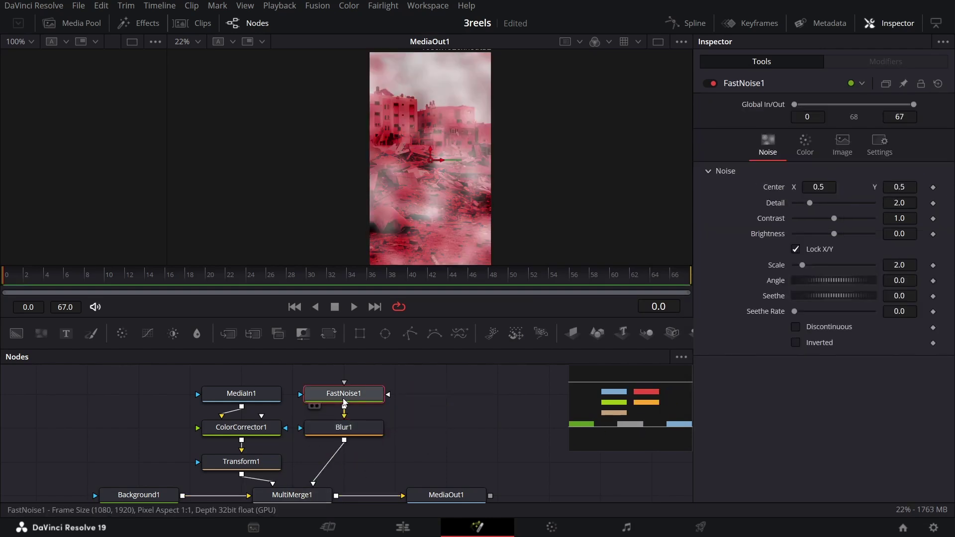
click(892, 205)
text(10)
key(Tab)
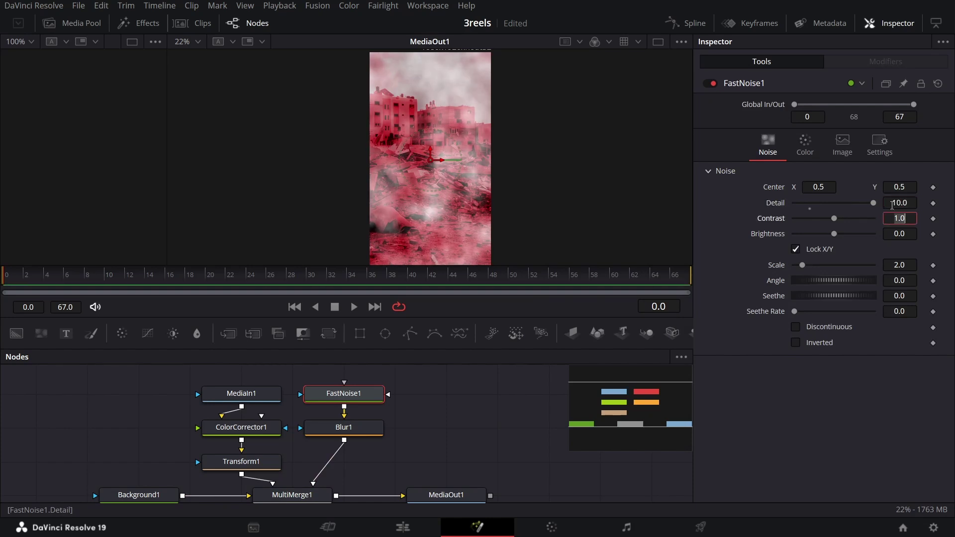
text(1.75)
key(Tab)
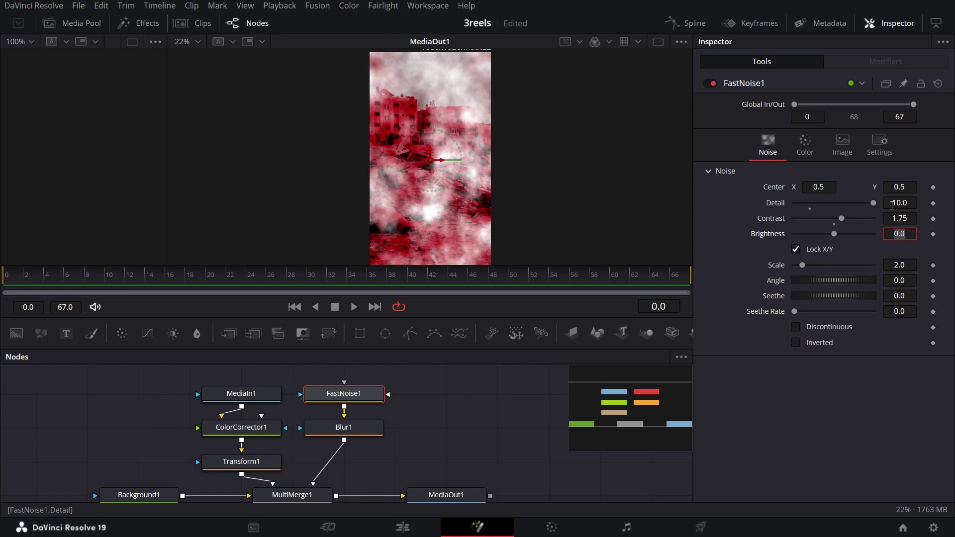
text(-0.4)
key(Tab)
text(1)
key(Tab)
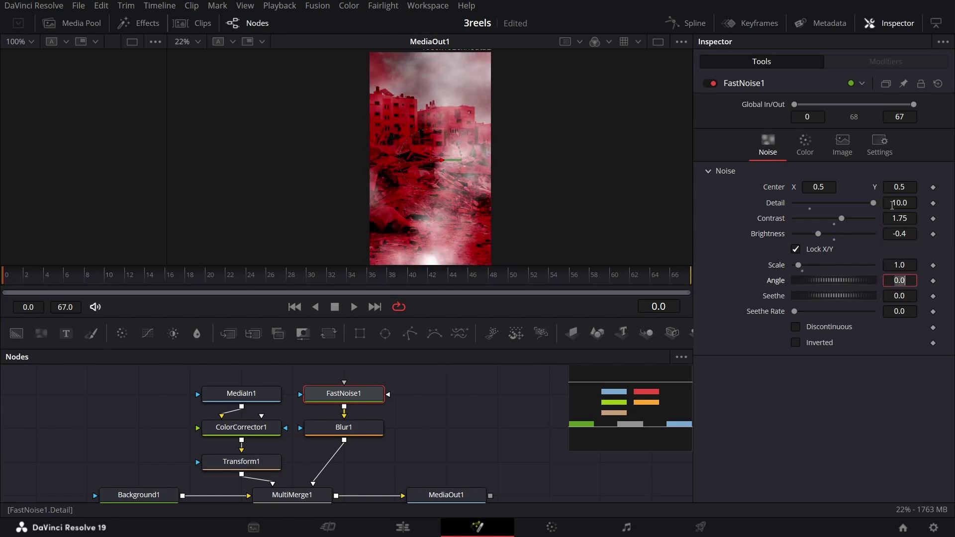
Step: Set the Fast Noise seethe rate to 0.01 and the Blur node's blur size to 100
click(900, 312)
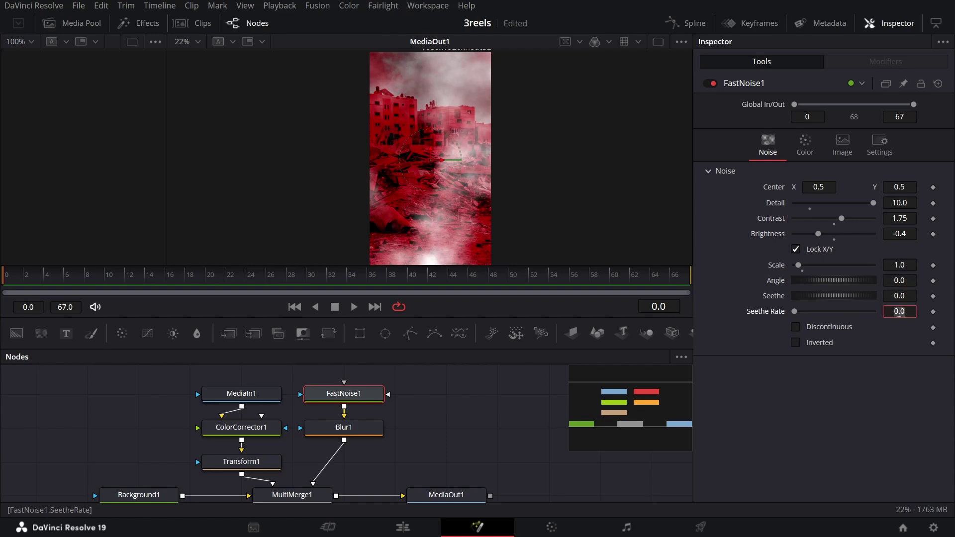
key(BackSpace)
text(.01)
key(Tab)
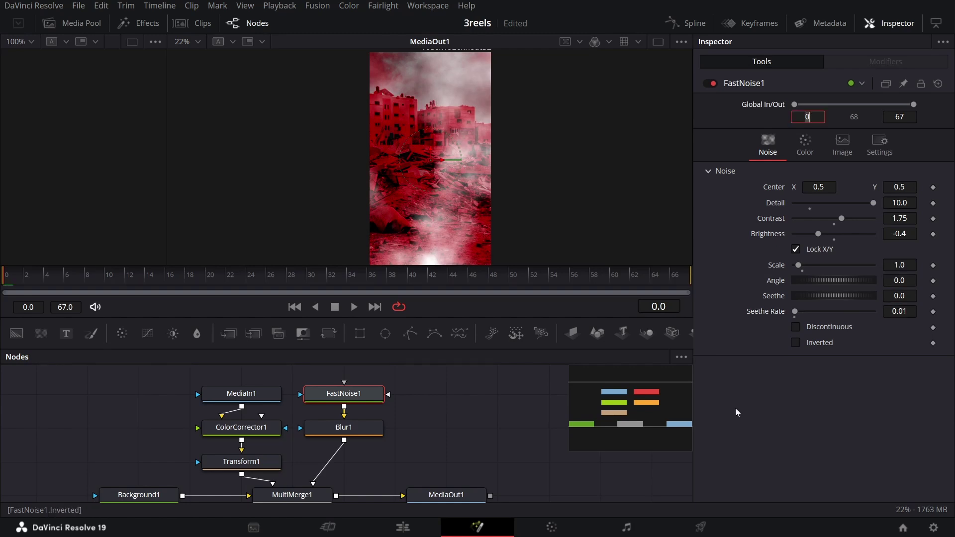
click(374, 433)
drag(795, 184, 877, 185)
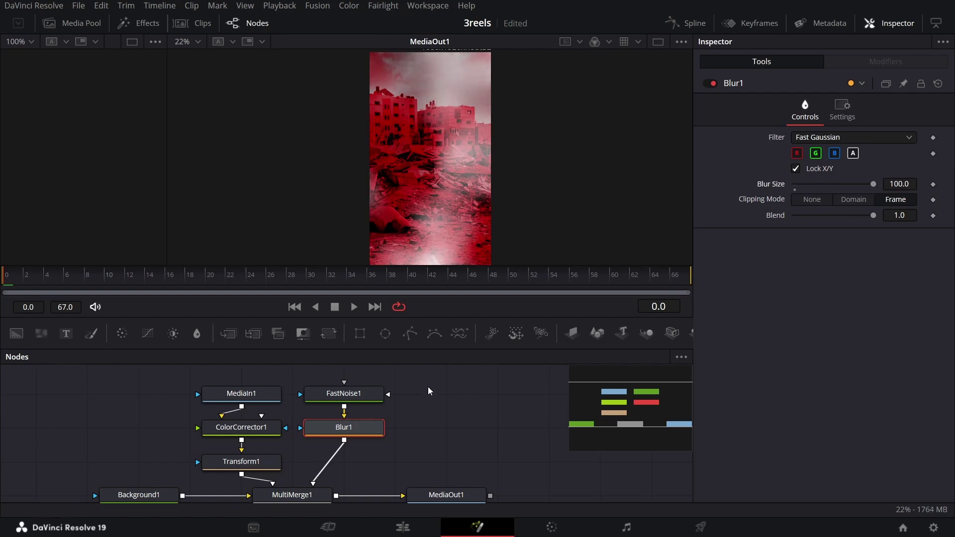
Step: Change Color 2 of the Fast Noise to pure red with hue 0, saturation 1 and value 1
click(371, 395)
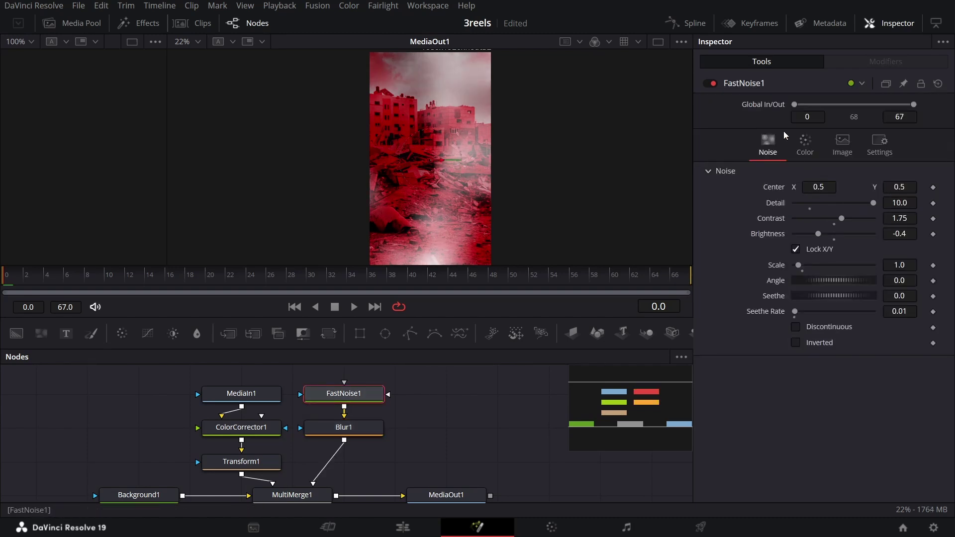
click(812, 152)
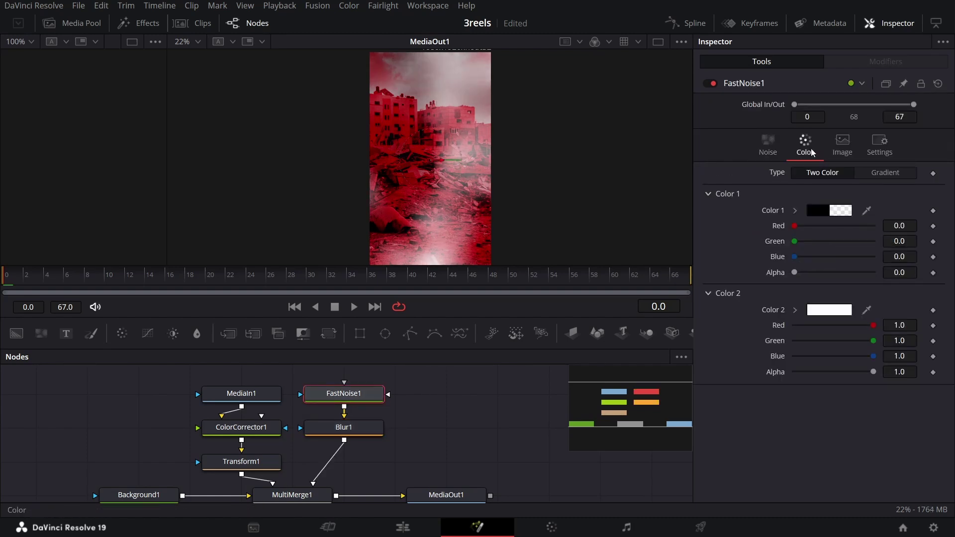
click(795, 310)
drag(811, 337, 937, 316)
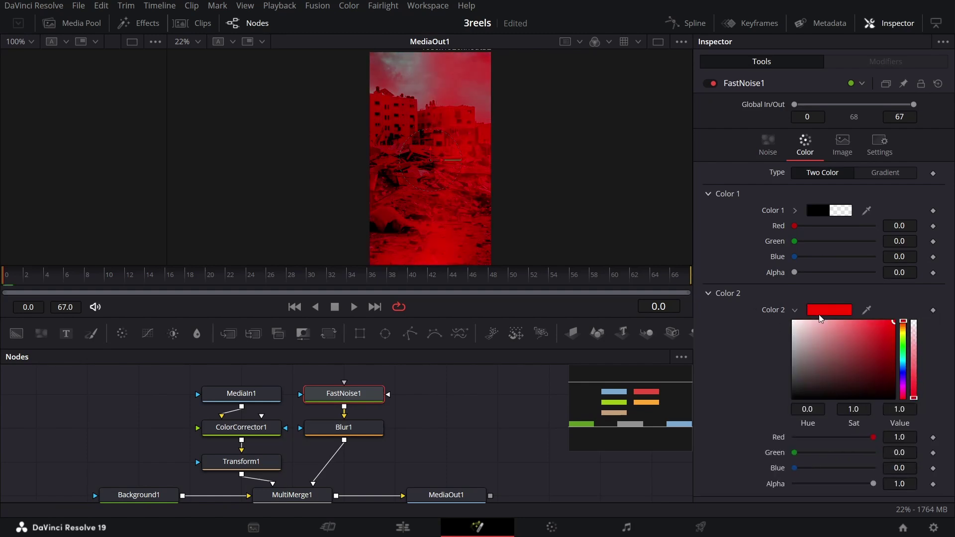
click(795, 311)
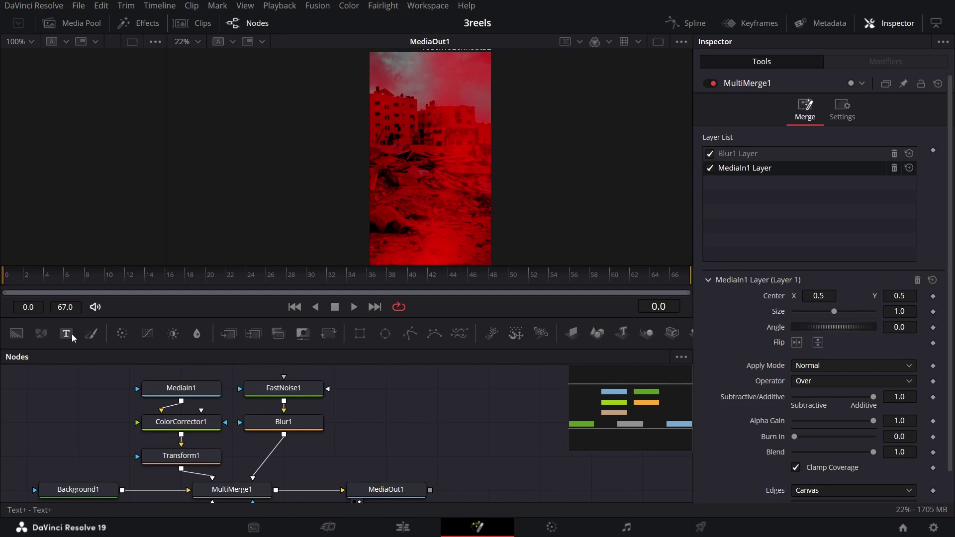
Step: Add an unconnected Text+ node beside the Fast Noise node, reading "DESTRCUTION"
drag(65, 333, 386, 390)
click(808, 220)
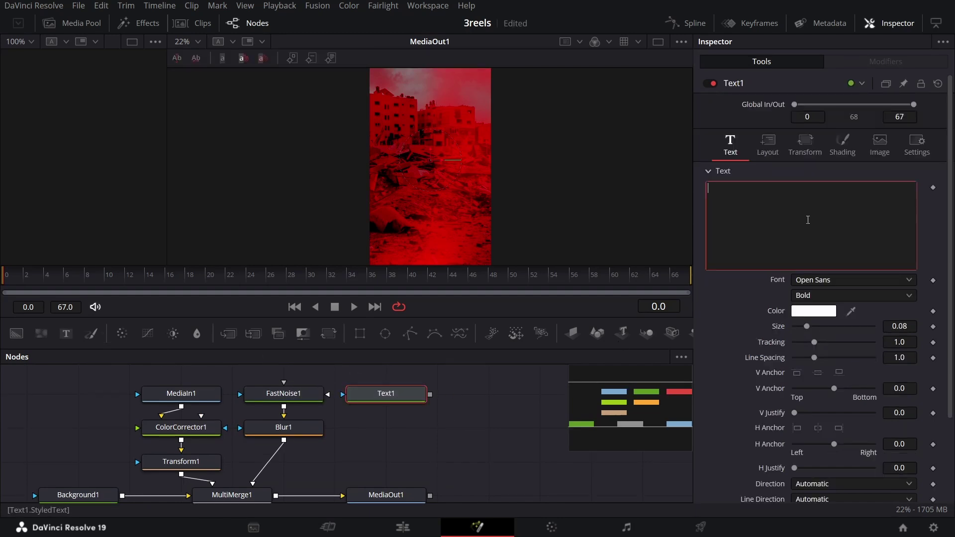
text(DESTRCUTION)
Step: Set the title text's font to Futura BdCn BT
click(812, 280)
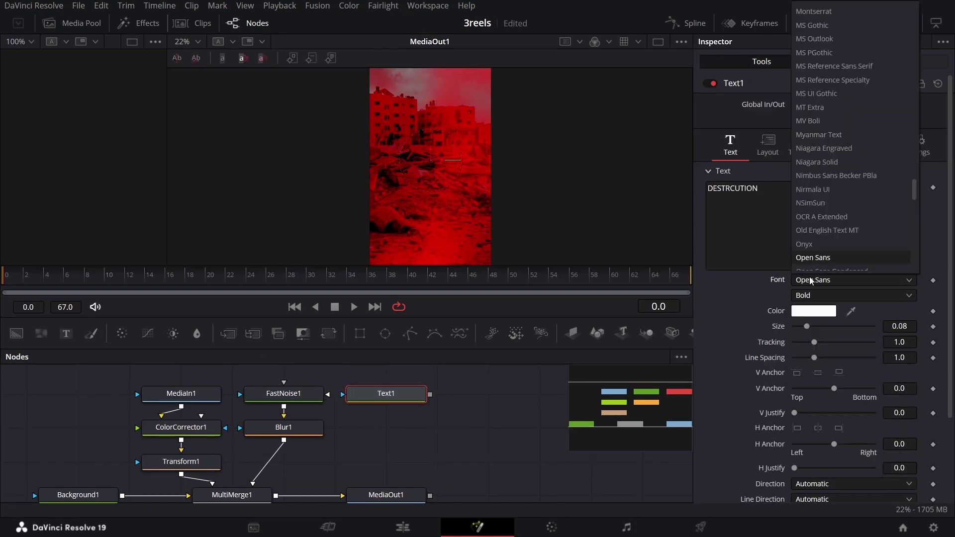
text(futura)
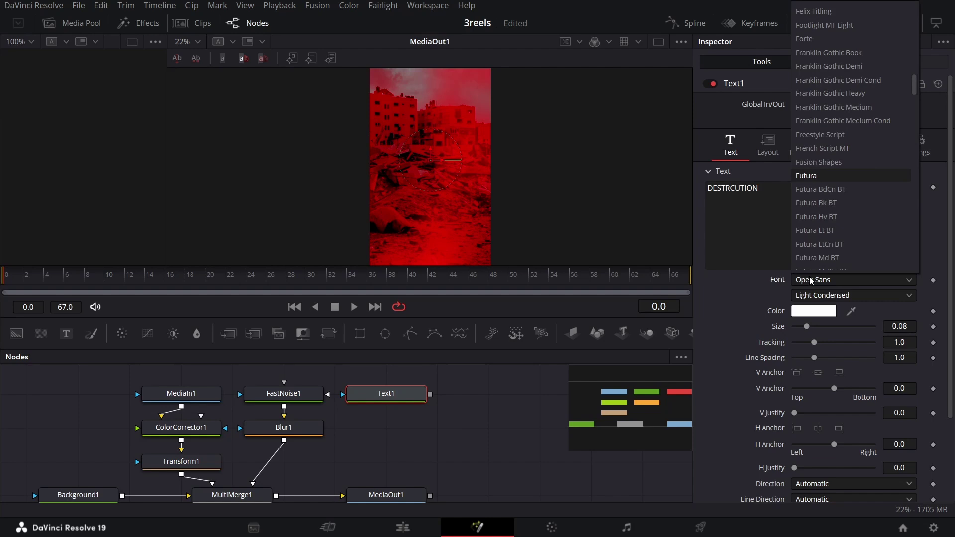
key(Down)
key(Return)
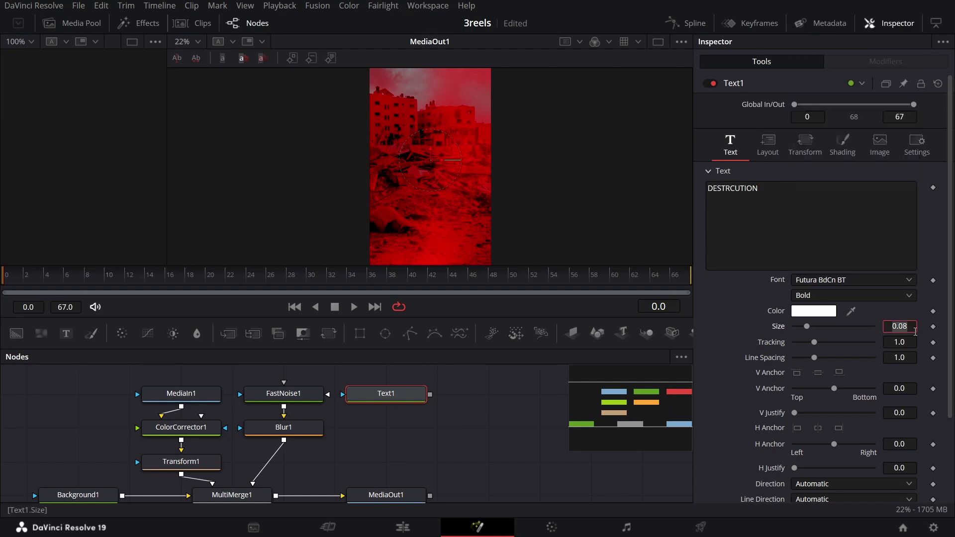
Step: Set the title's text size to 0.2 and connect its node to the MultiMerge, moving it further from the noise branch
text(0.2)
key(Tab)
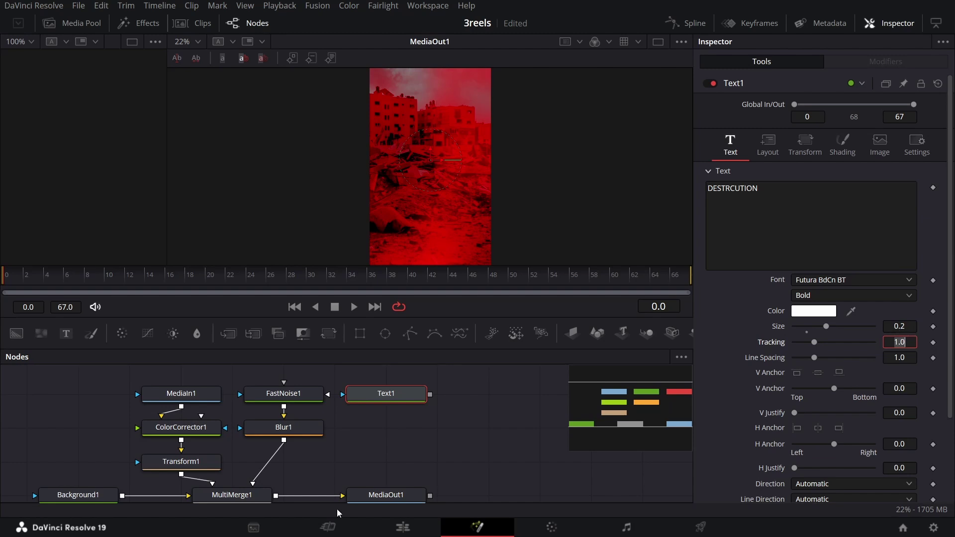
drag(430, 395, 234, 498)
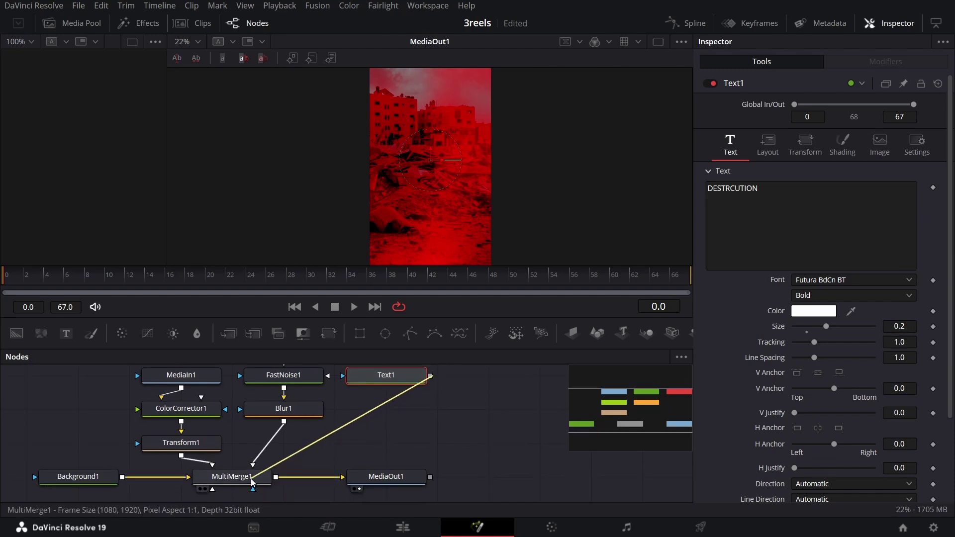
drag(369, 384, 419, 383)
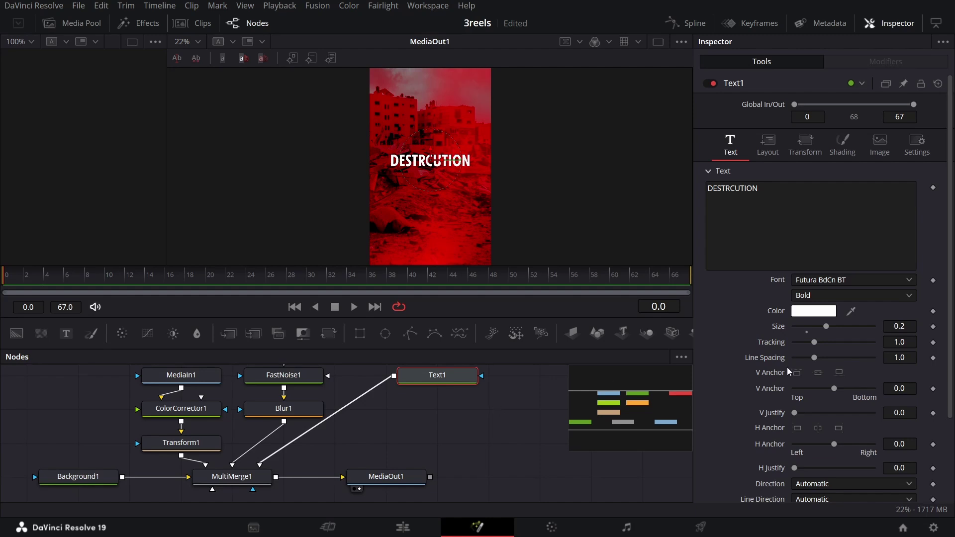
Step: Raise the title by setting its layout center Y to 0.6, and save the project
click(805, 144)
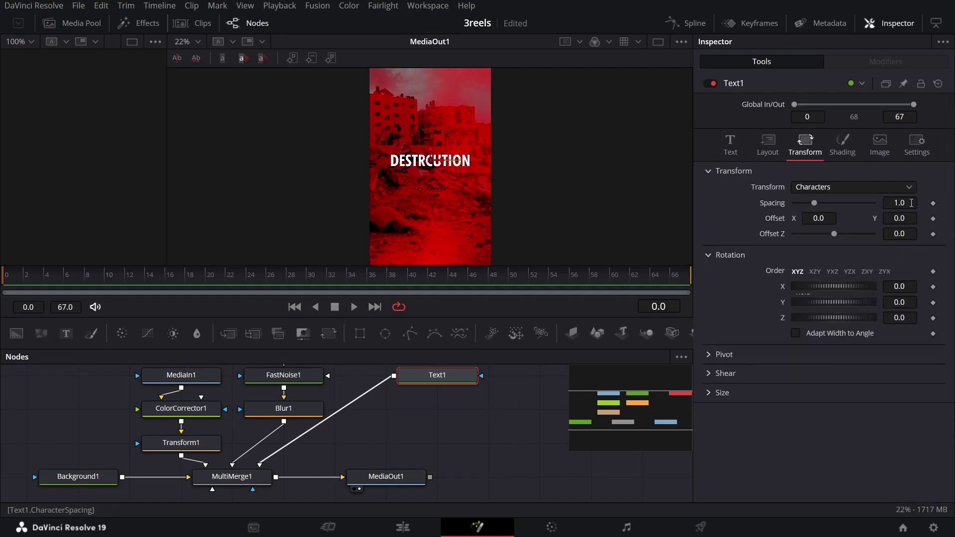
click(770, 149)
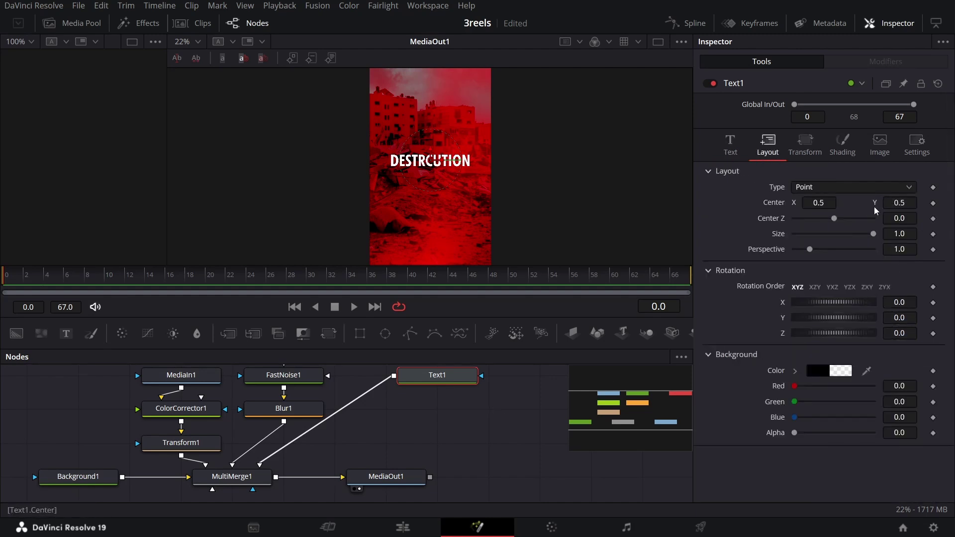
click(911, 205)
key(BackSpace)
text(6)
key(Return)
key(ctrl+s)
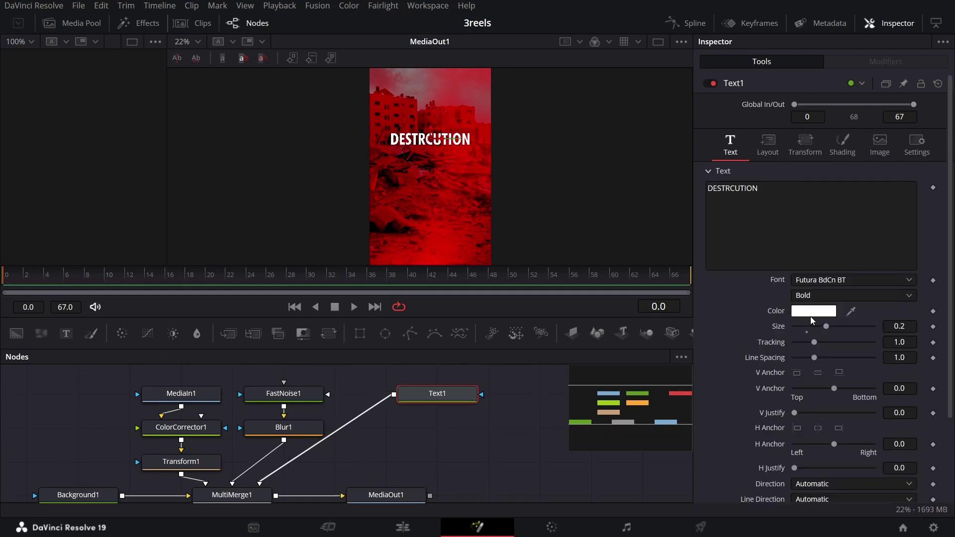
Step: Change the title text color to the hex value #ff4b4e
click(813, 313)
triple_click(571, 357)
text(#ff4b4e)
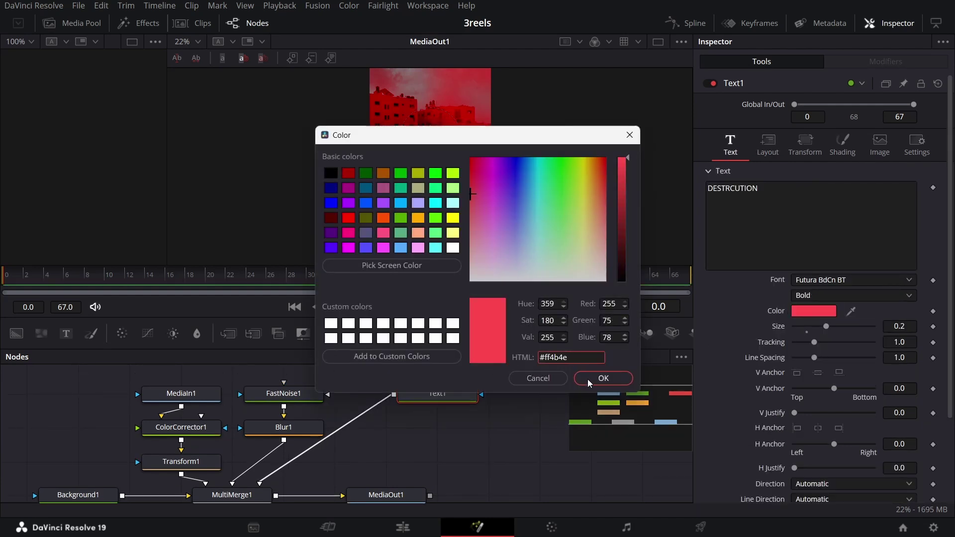
click(589, 381)
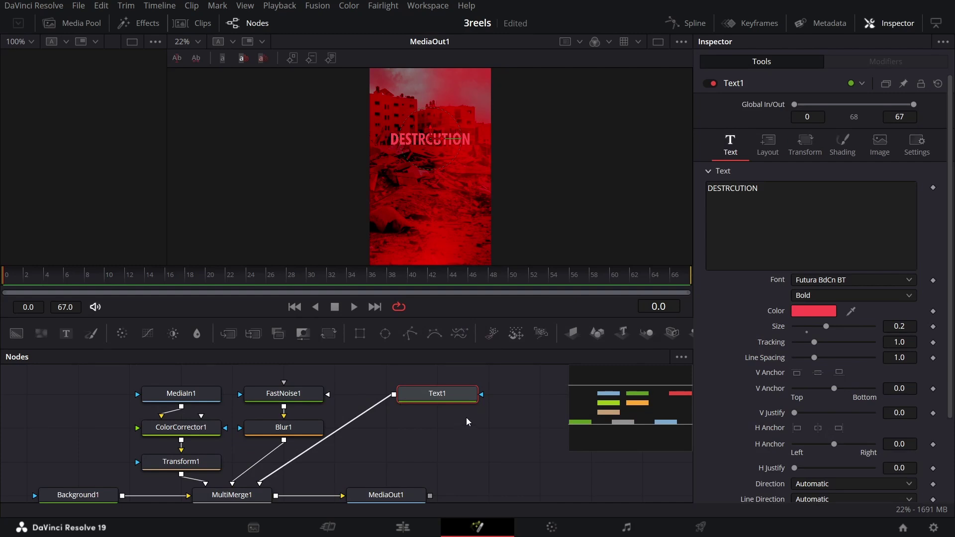
Step: Insert a Glow node between the Text node and the MultiMerge
key(shift+space)
text(blur)
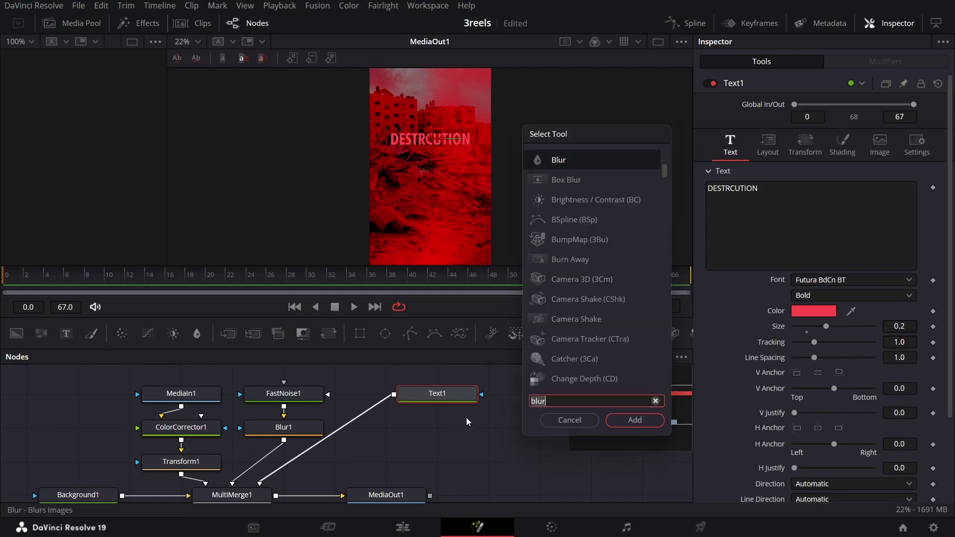
text(d)
key(ctrl+a)
text(d)
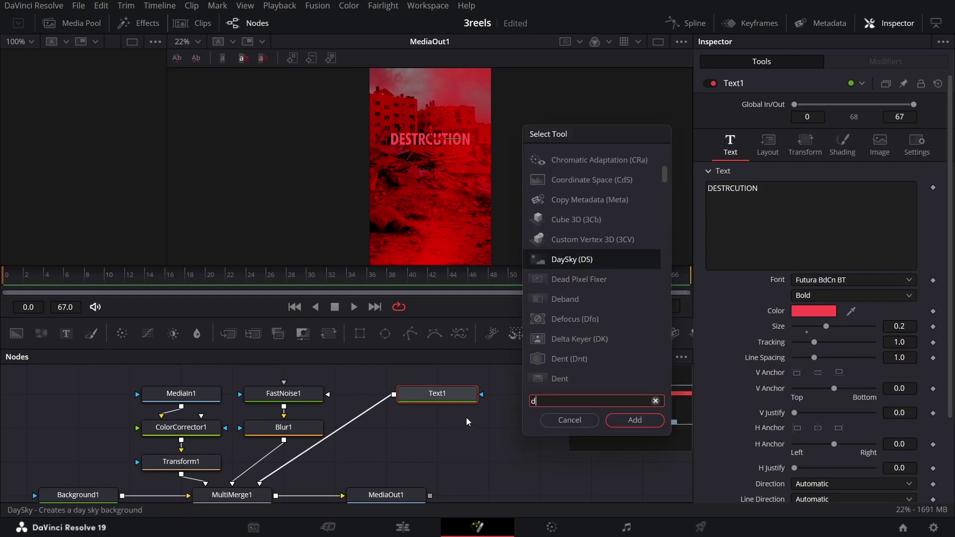
key(BackSpace)
text(glow)
key(Return)
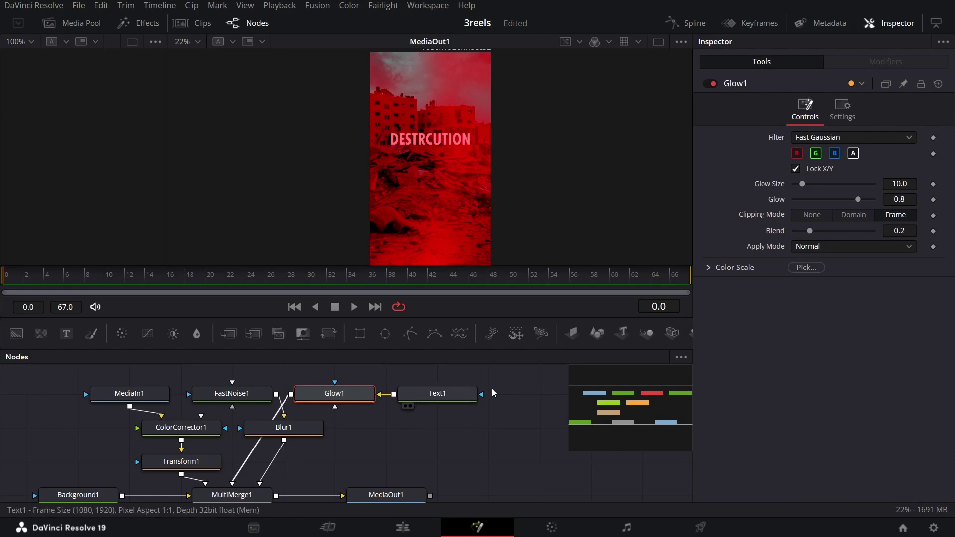
Step: Set the title's Glow size to 10 and adjust its glow strength
click(900, 184)
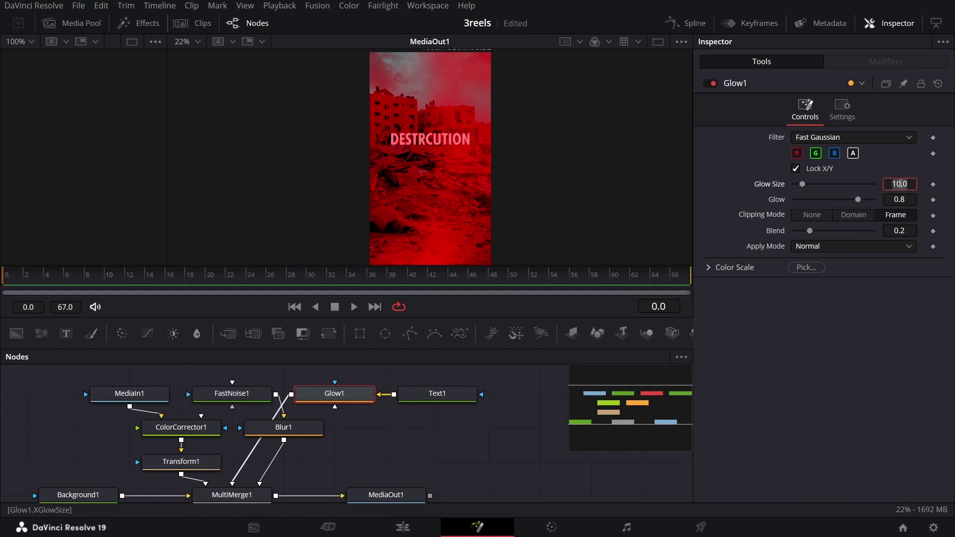
text(1)
key(Tab)
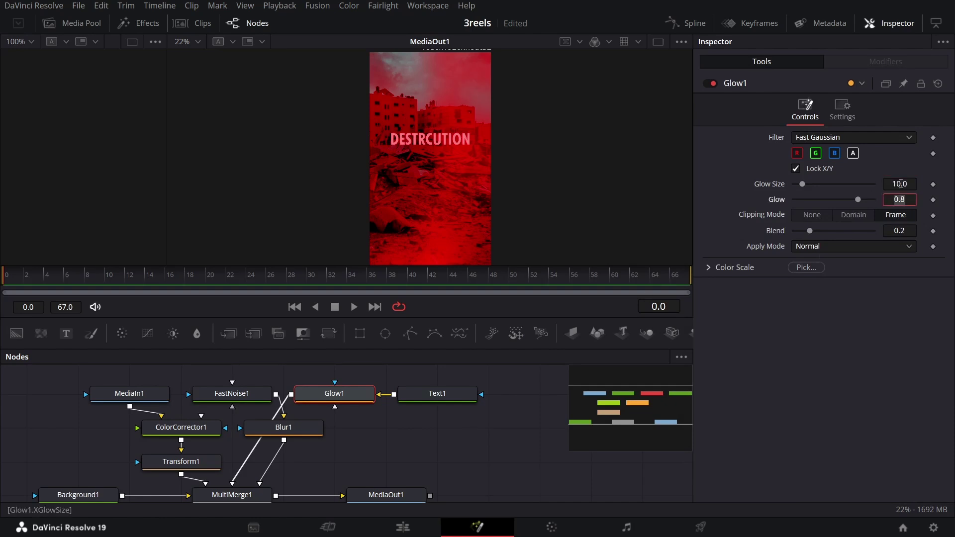
text(.)
key(Return)
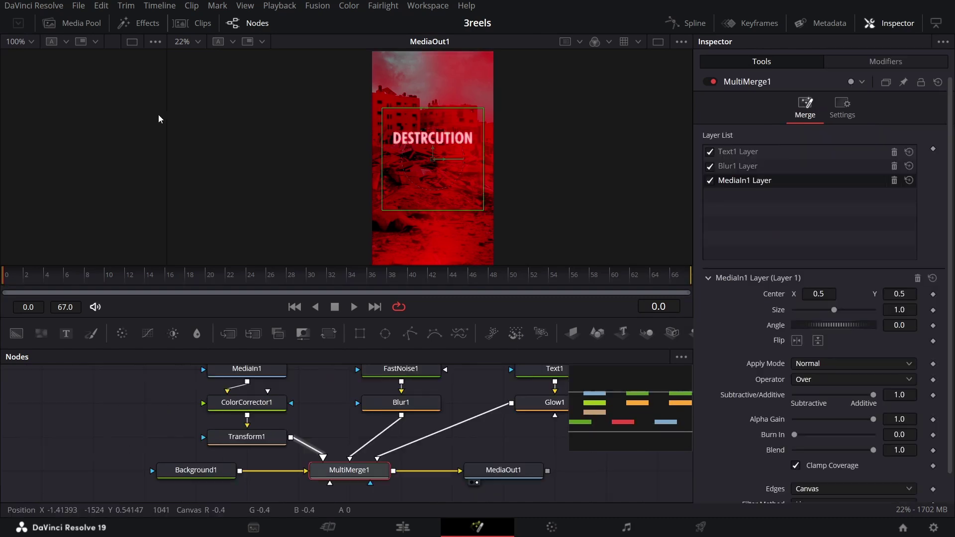
Step: Bring person-dying.png from the media pool into the node graph and place it below the MultiMerge with a gap between them
click(94, 25)
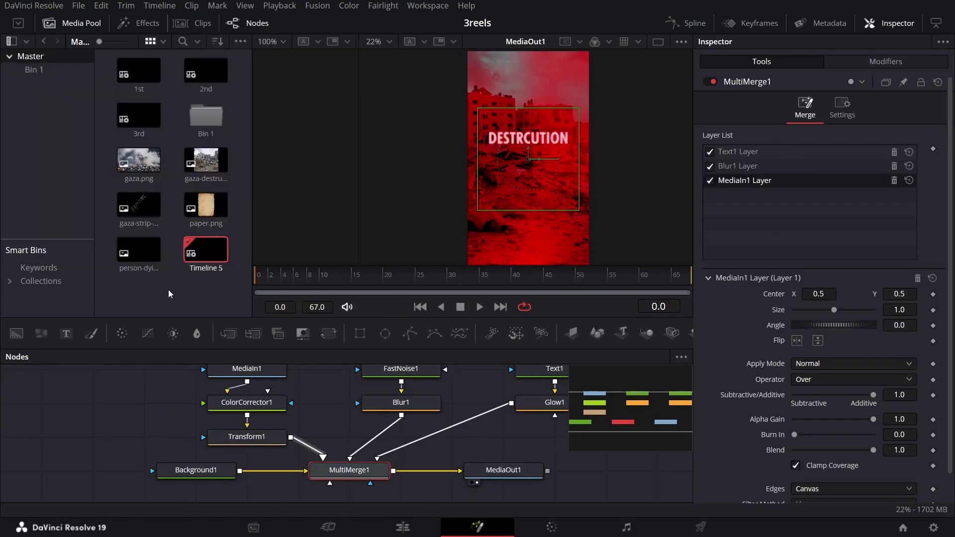
drag(140, 251, 93, 437)
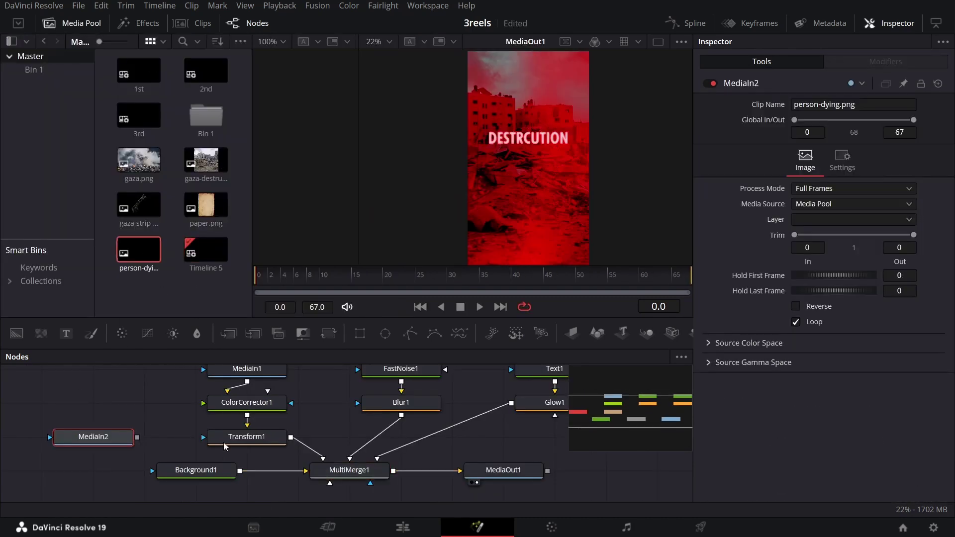
click(69, 30)
scroll(353, 395, down, 2)
drag(112, 406, 369, 474)
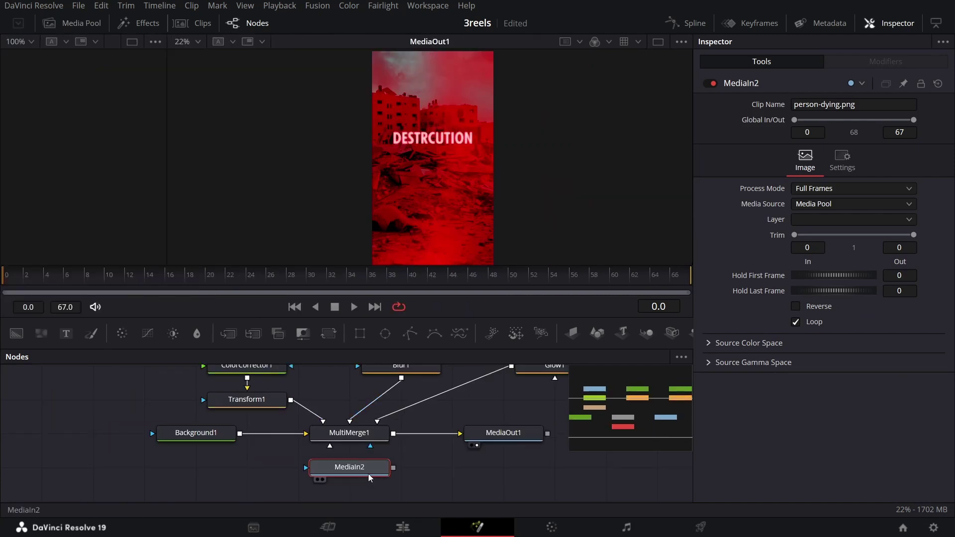
scroll(368, 473, down, 3)
scroll(361, 402, up, 2)
drag(389, 428, 389, 464)
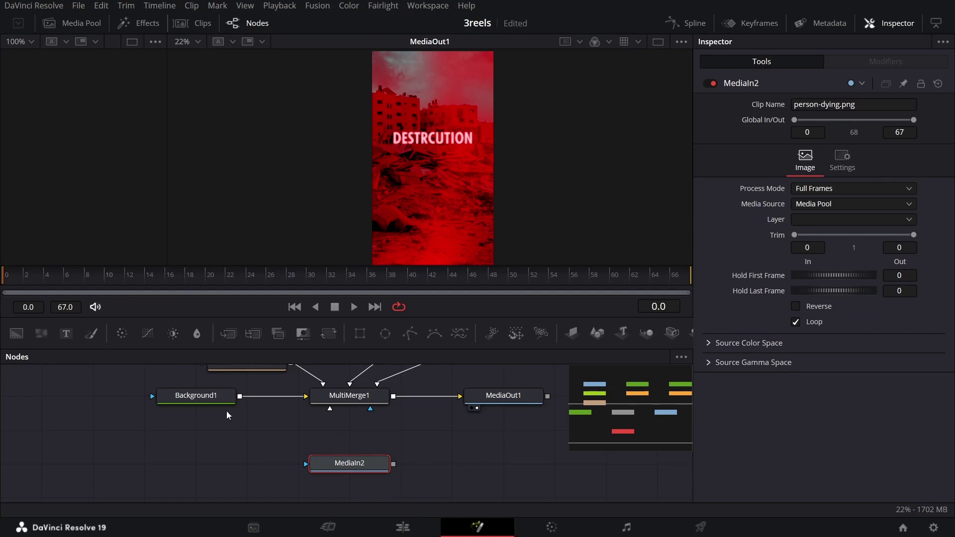
Step: Add a Background node masked by the person-dying image between it and the MultiMerge, and show the image in the first viewer
drag(17, 334, 349, 439)
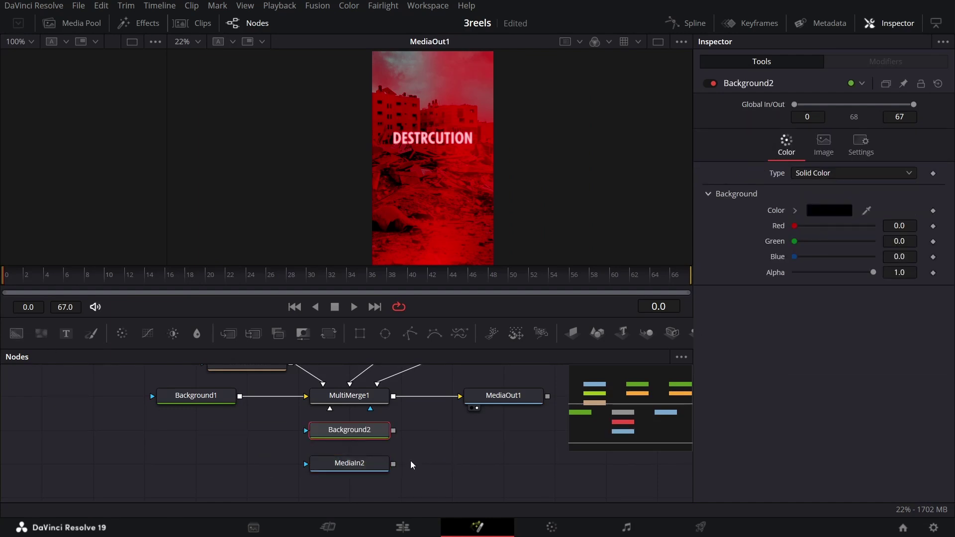
drag(393, 465, 375, 437)
click(376, 469)
key(1)
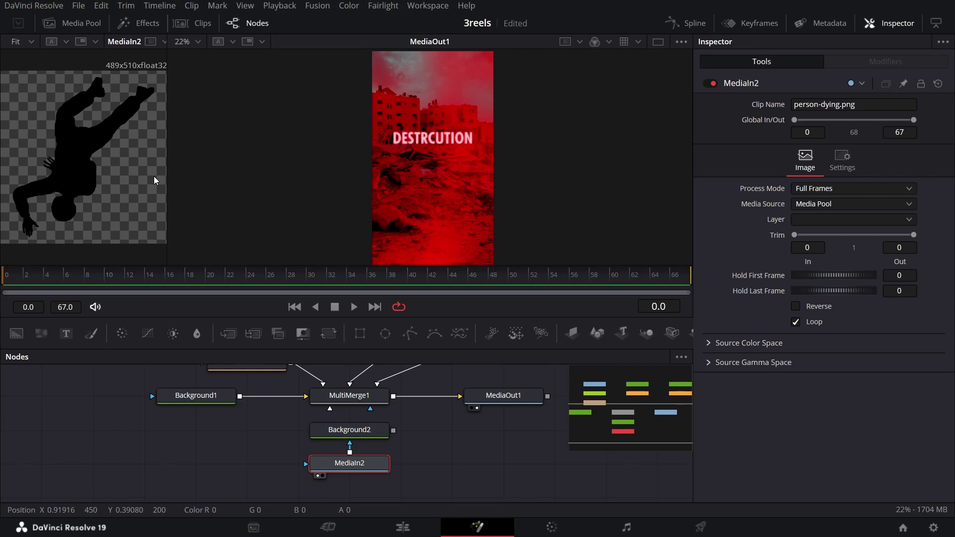
Step: Preview the silhouette's masked Background node in the first viewer, clear that viewer, and set the Background's red to 1.0
click(375, 435)
key(1)
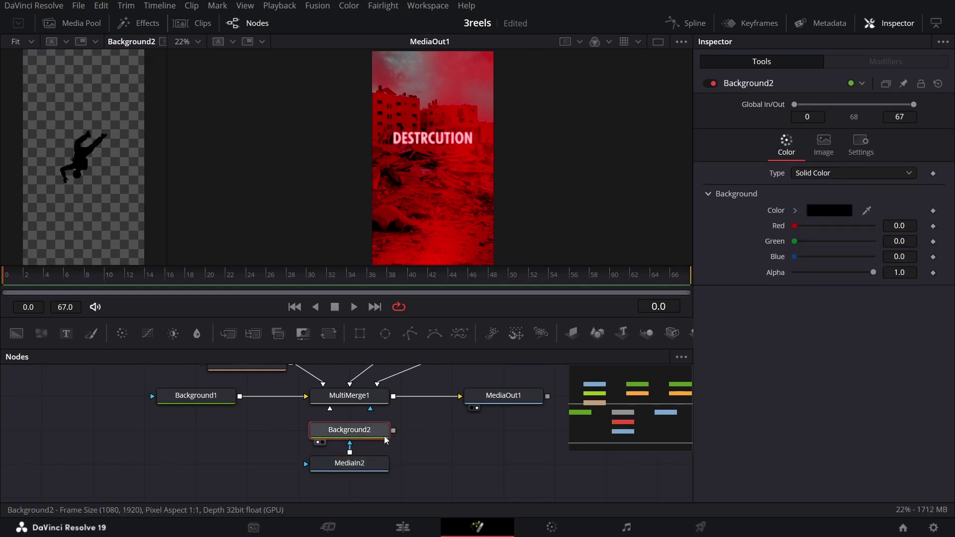
key(1)
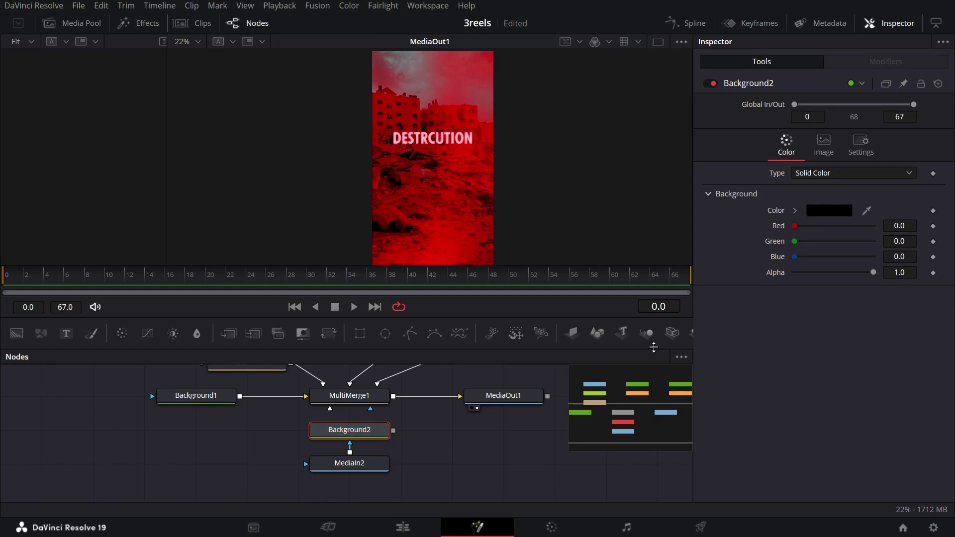
drag(795, 226, 874, 232)
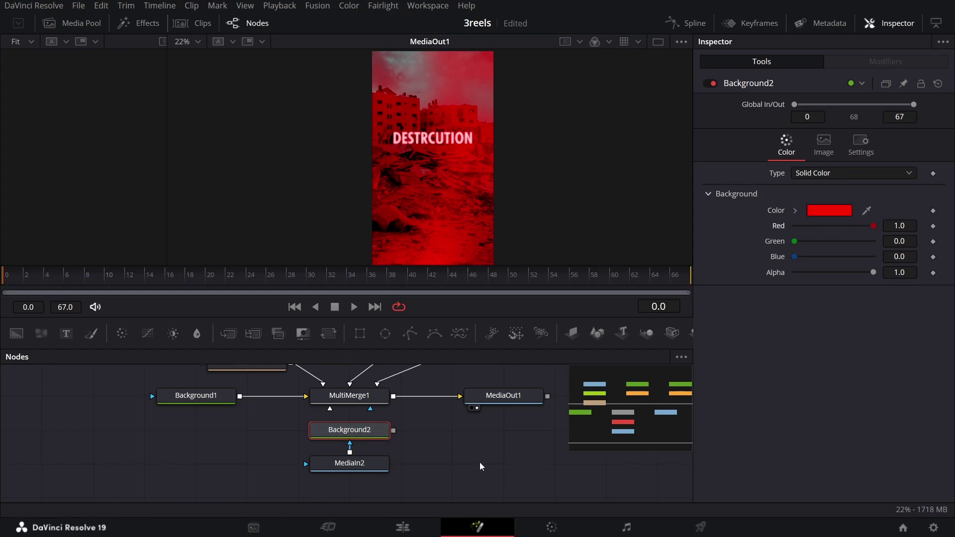
Step: Move the silhouette's Background and MediaIn nodes down and add a Transform node connecting the Background to the MultiMerge
mouse_move(250, 479)
mouse_down()
mouse_move(383, 420)
mouse_move(366, 468)
mouse_up()
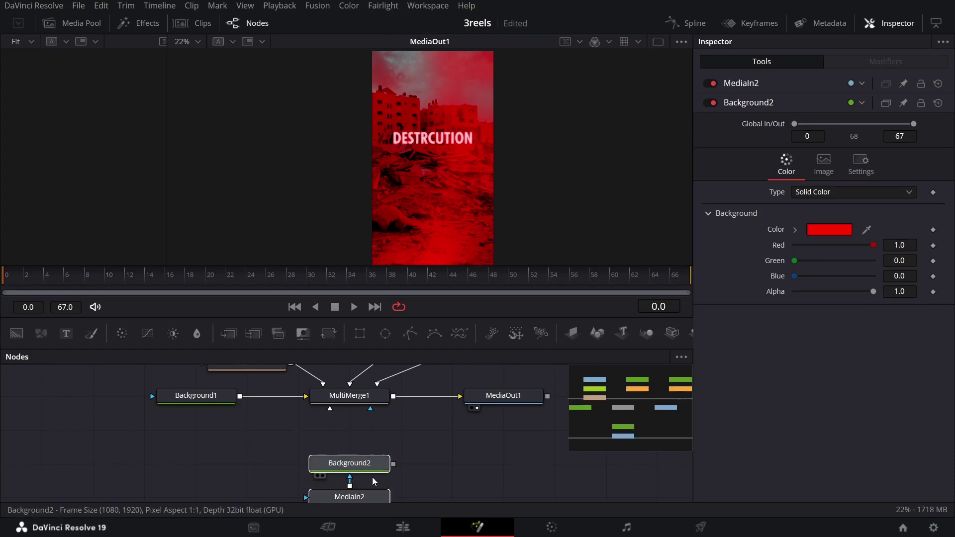
click(366, 469)
click(334, 340)
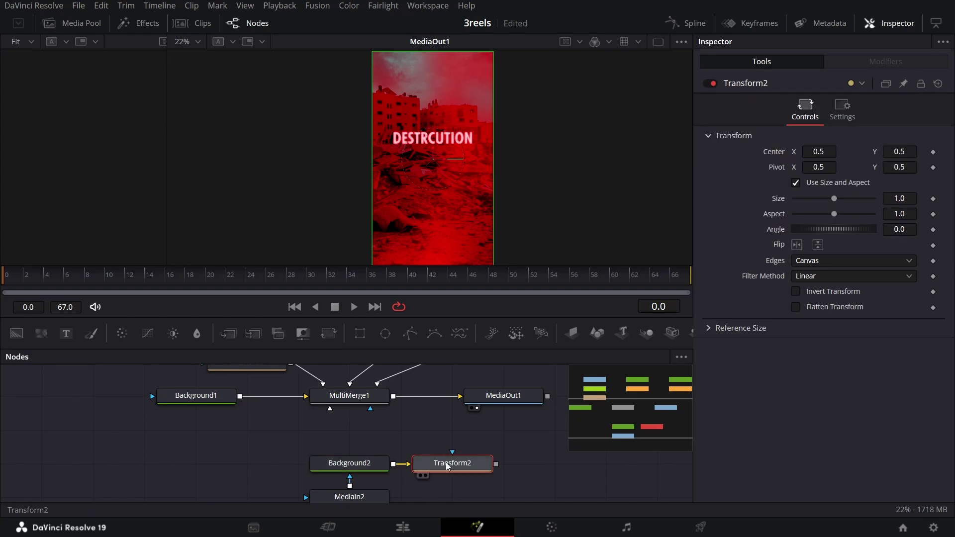
drag(470, 468, 357, 401)
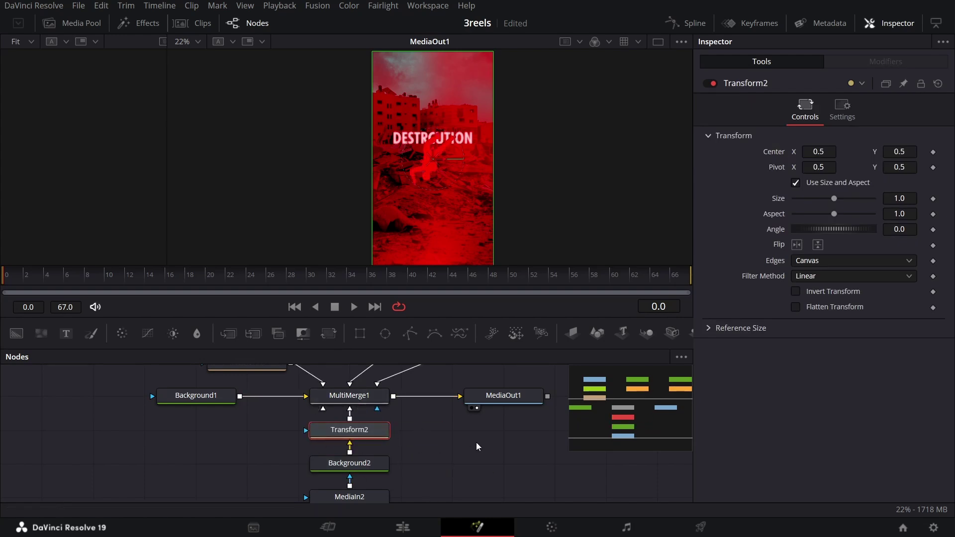
Step: Set the silhouette's Background color to black, with red, green and blue at 0.0
click(369, 464)
click(795, 211)
drag(796, 298, 753, 314)
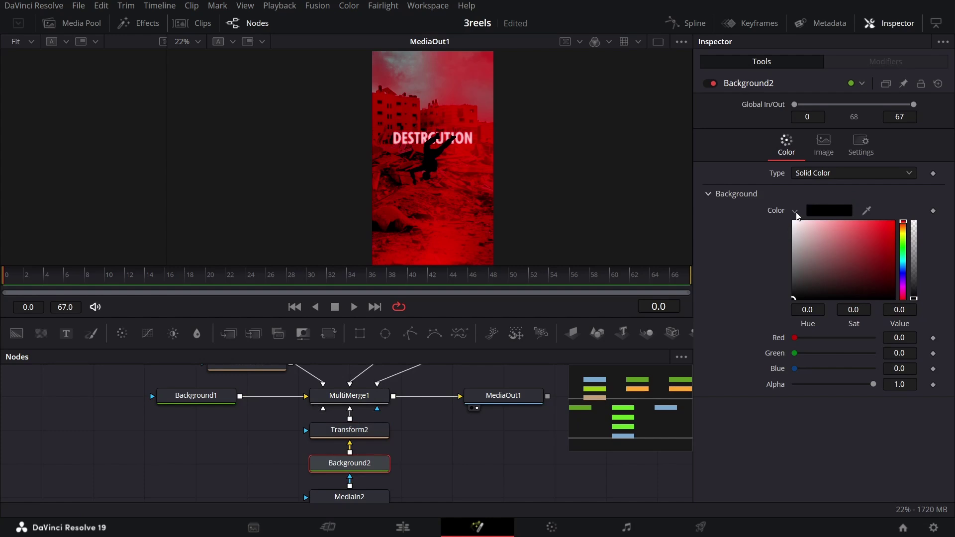
click(795, 210)
Step: Set the angle of the silhouette's Transform node to 180 degrees and check the figure in the composite
click(371, 433)
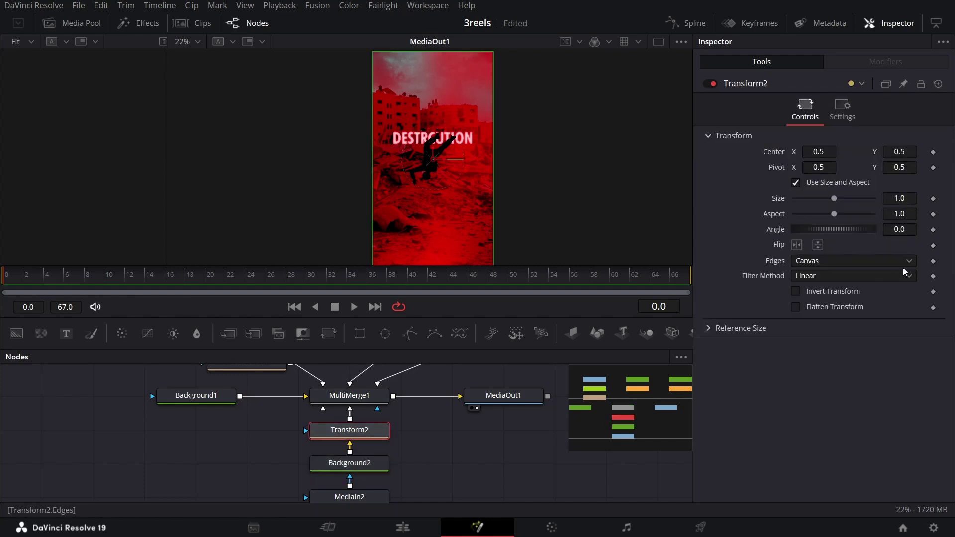
click(915, 233)
text(180)
key(Tab)
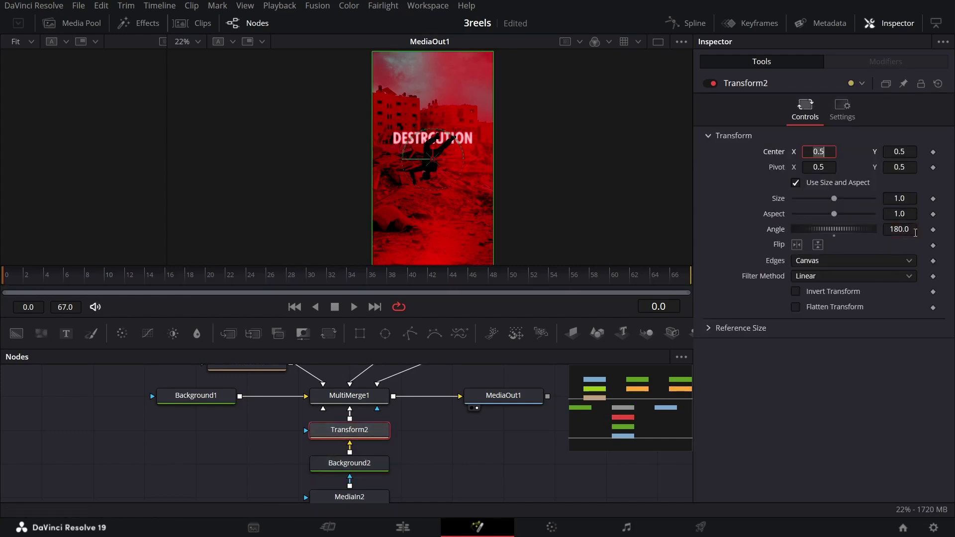
click(453, 411)
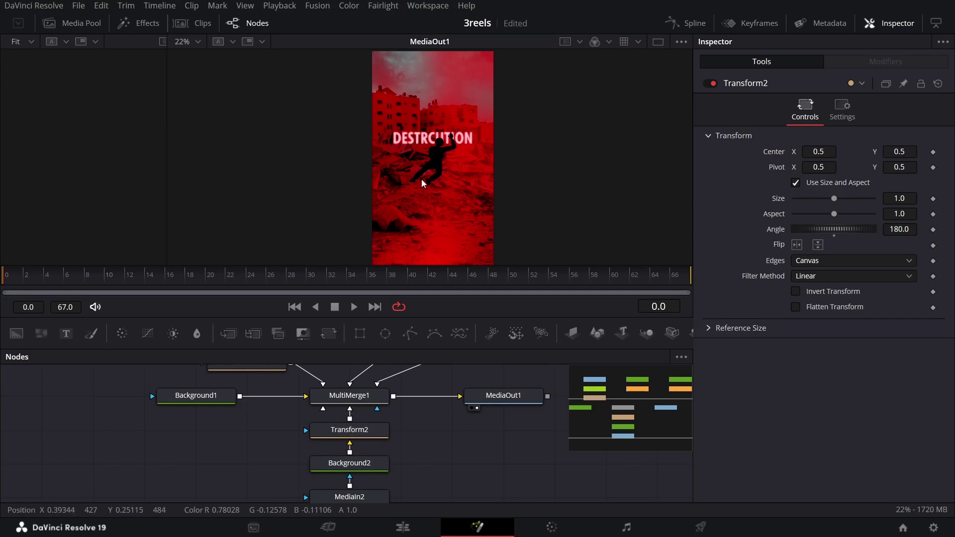
scroll(430, 157, up, 3)
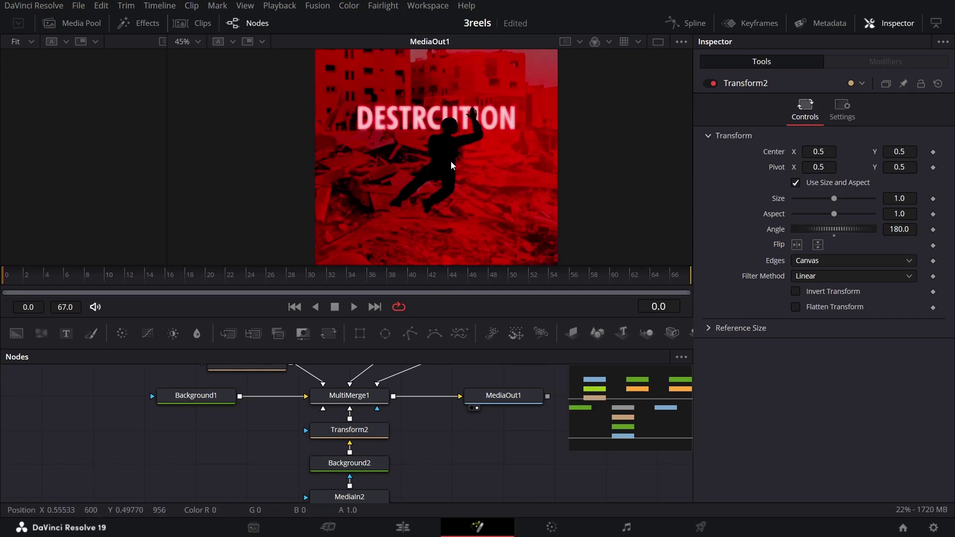
scroll(433, 165, up, 3)
scroll(428, 170, down, 3)
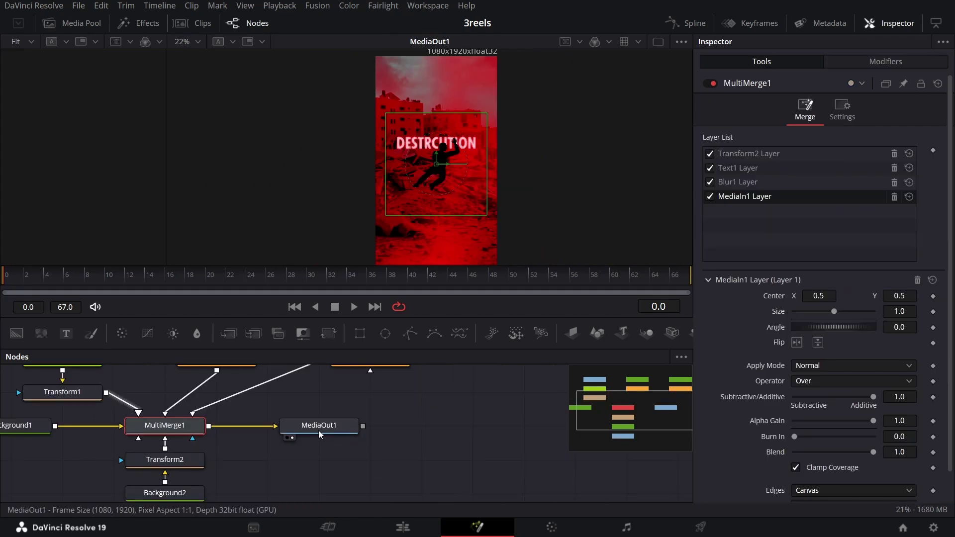
Step: Insert a Transform node between the MultiMerge and MediaOut nodes
click(187, 427)
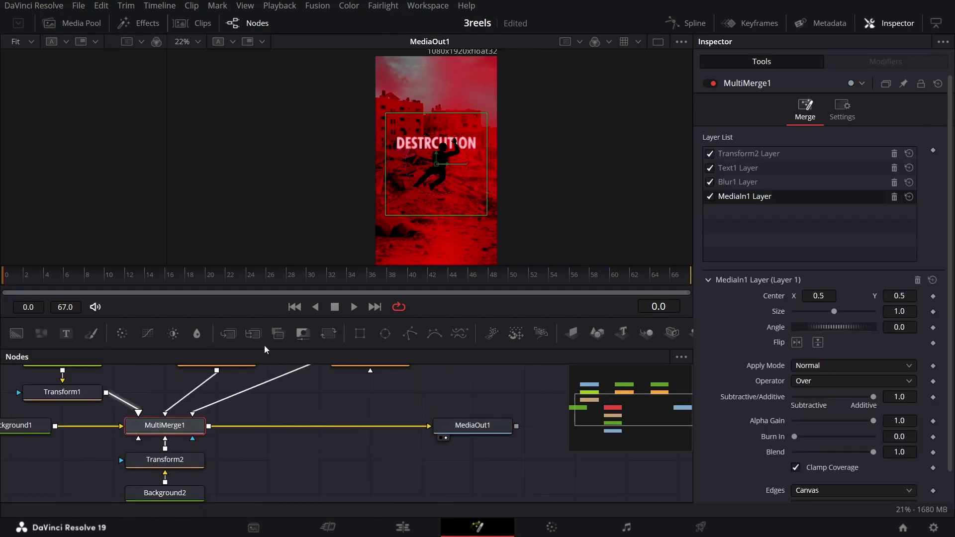
click(328, 333)
drag(312, 440, 474, 508)
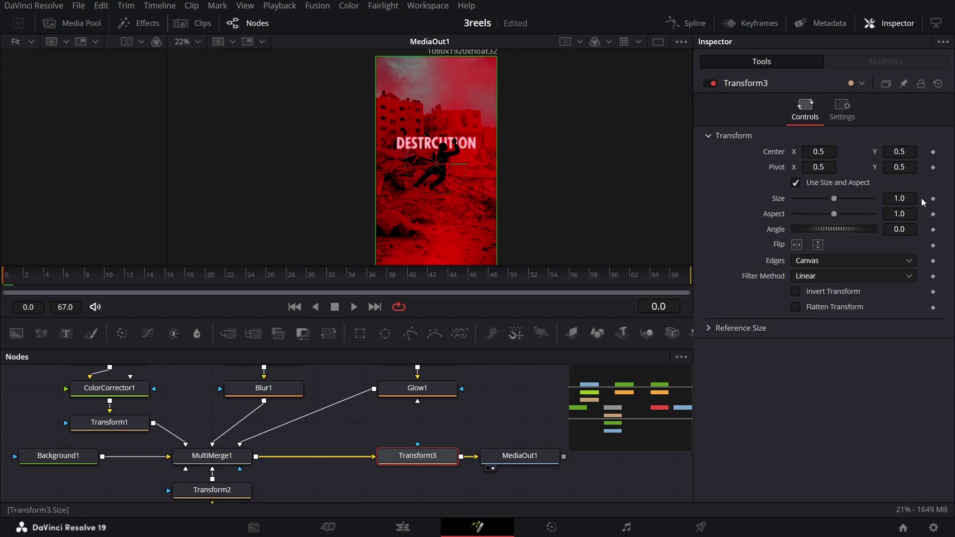
Step: Keyframe the Size of the Transform after the MultiMerge from 1.0 at frame 0 to 1.1 at frame 35
click(934, 198)
click(341, 280)
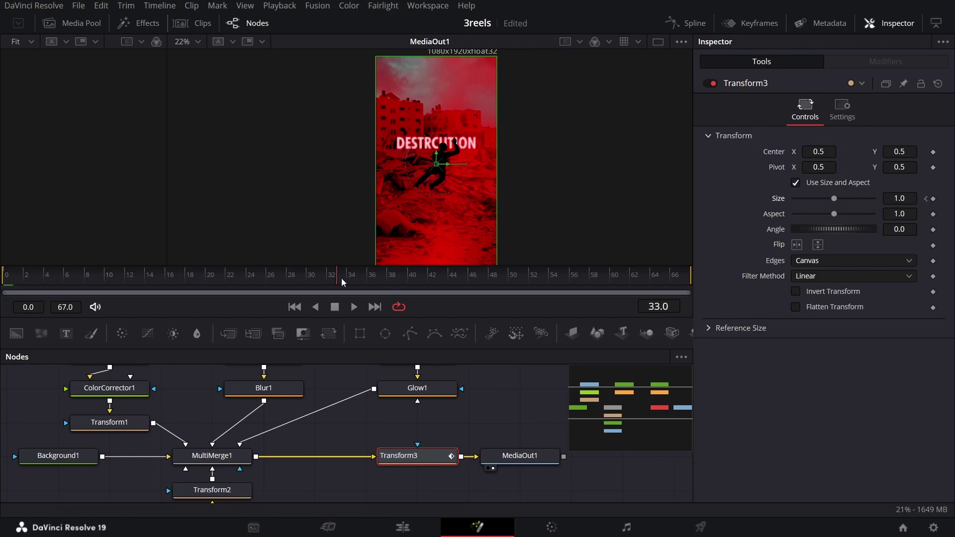
click(906, 201)
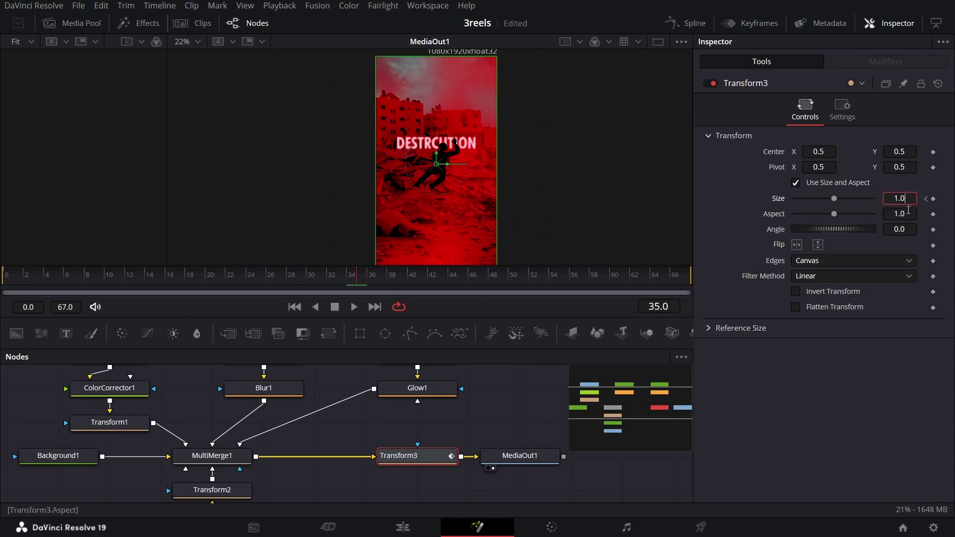
text(1)
key(Tab)
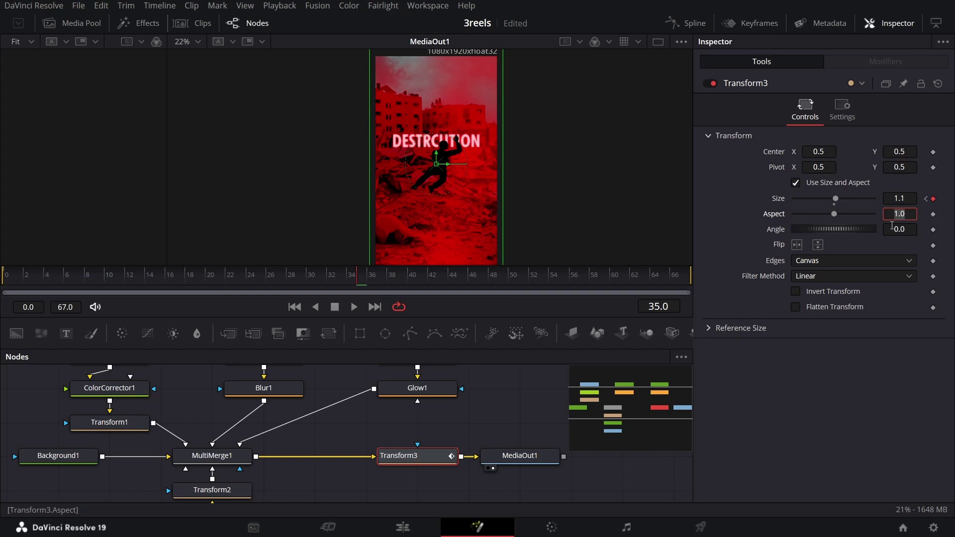
Step: Move the final Transform and MediaOut nodes together farther away from the MultiMerge, leaving a wide gap after it
drag(458, 419, 567, 473)
drag(425, 473, 630, 473)
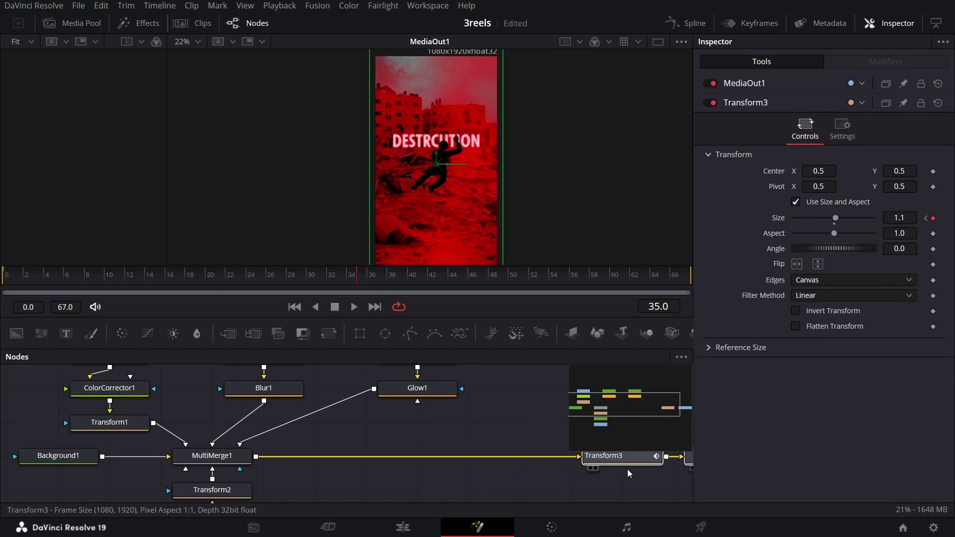
scroll(409, 458, right, 3)
scroll(386, 430, down, 2)
scroll(378, 458, left, 5)
click(378, 459)
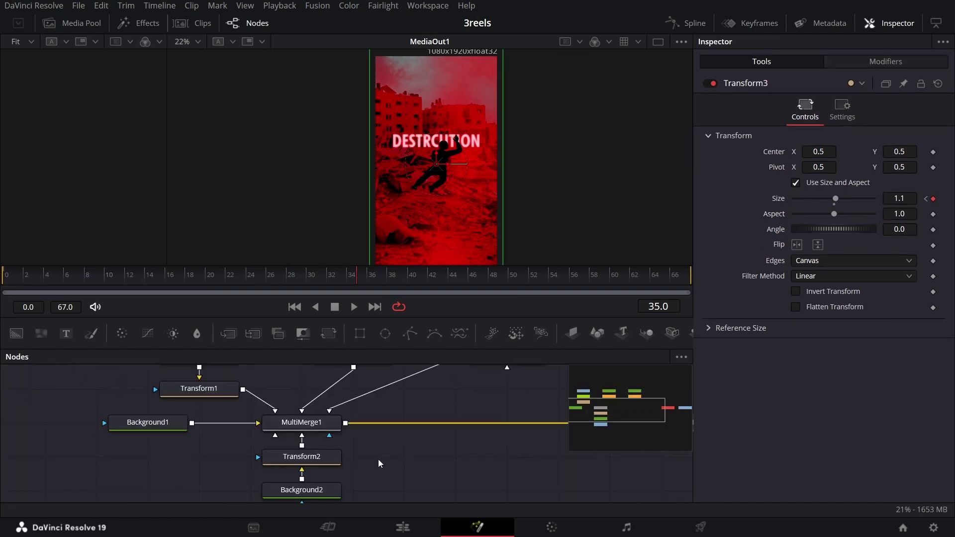
Step: Keyframe the title's shading opacity from 1.0 at frame 35 to 0.0 at frame 36
scroll(397, 457, up, 3)
scroll(498, 423, right, 2)
click(499, 402)
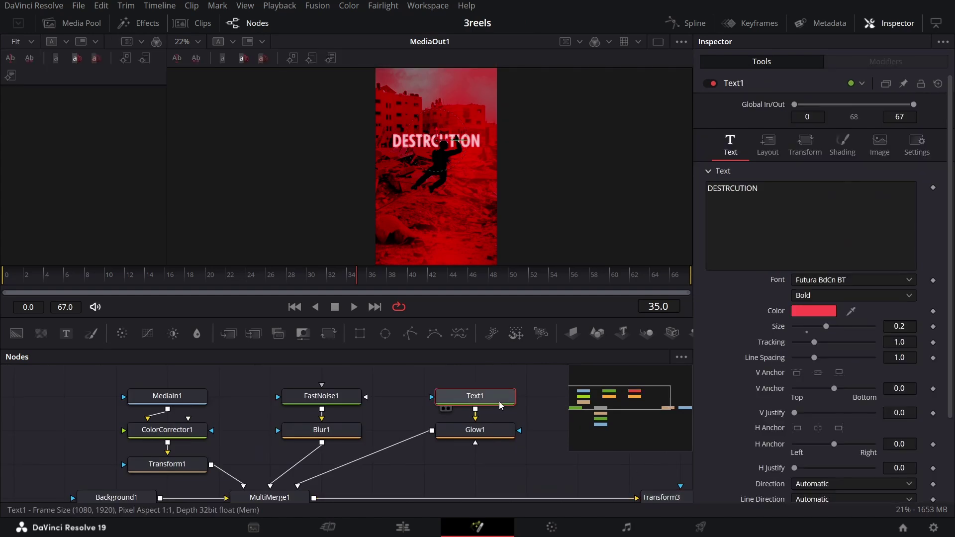
click(841, 150)
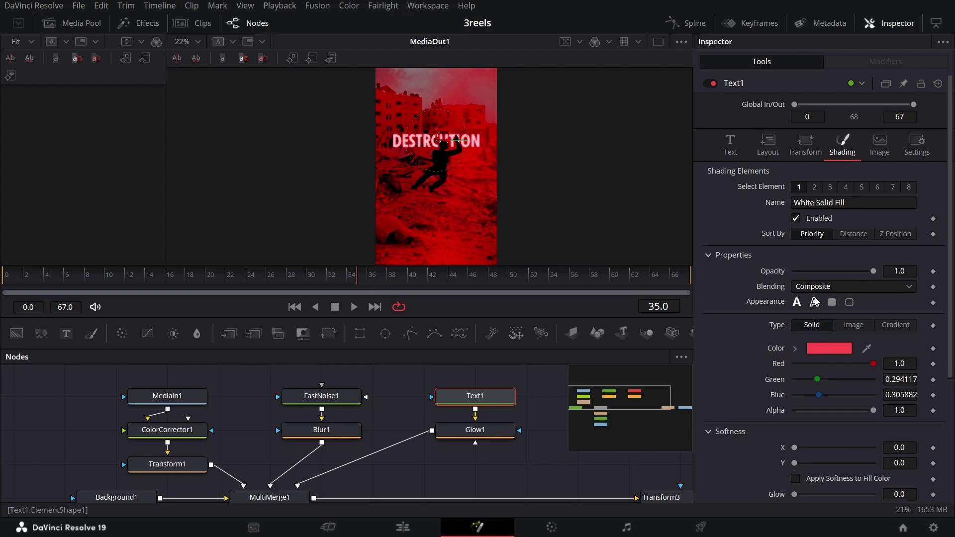
click(933, 271)
click(369, 276)
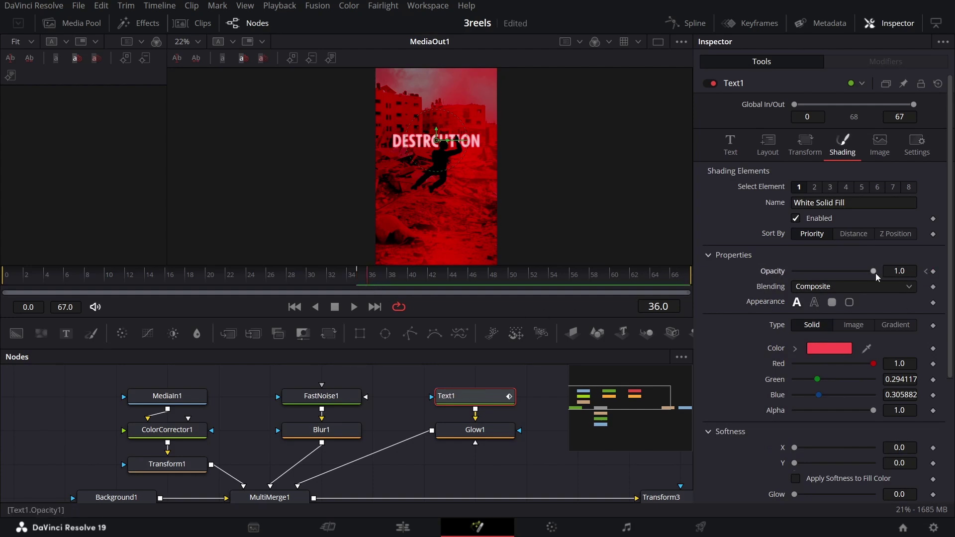
drag(874, 272, 766, 273)
Step: Keyframe the silhouette's Background color from black at frame 35 to white at frame 36
scroll(374, 432, down, 3)
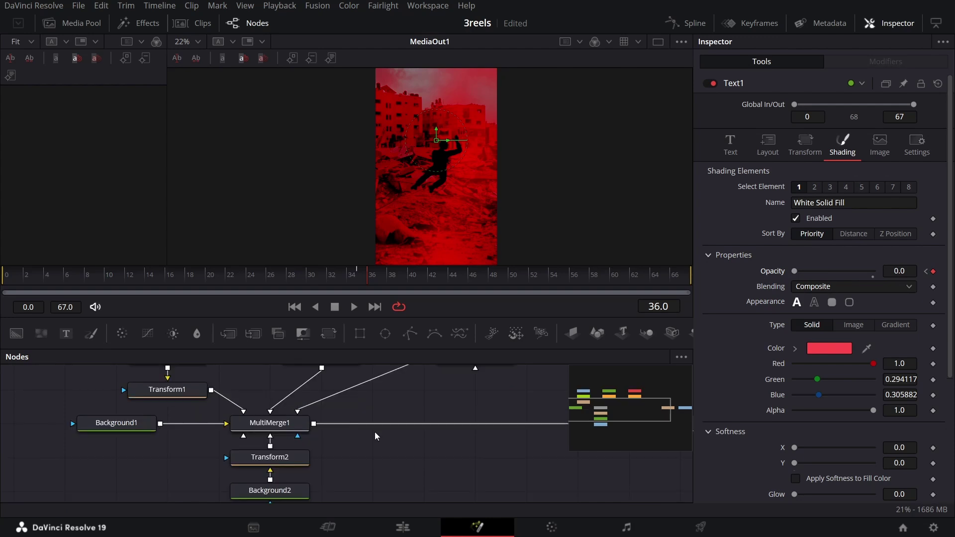
click(282, 494)
scroll(359, 391, down, 1)
click(357, 279)
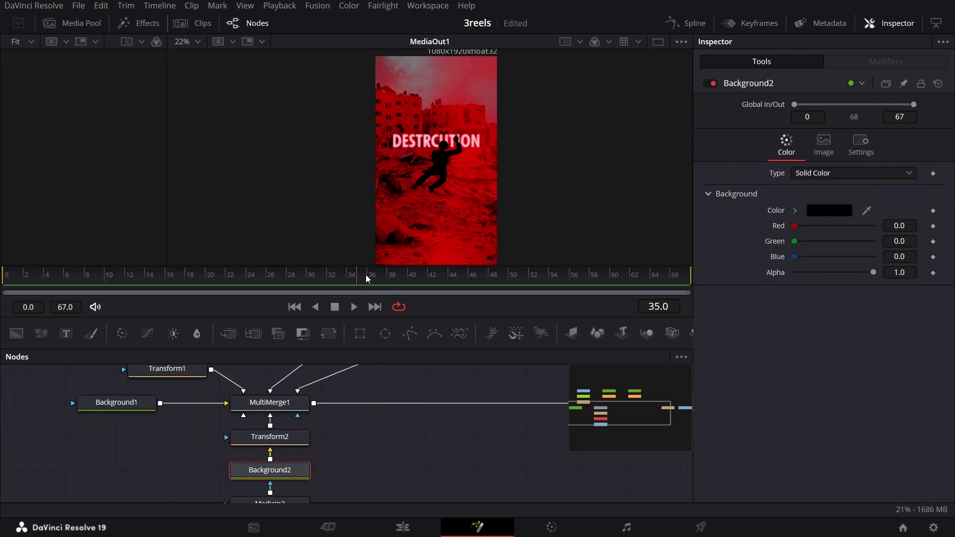
click(933, 211)
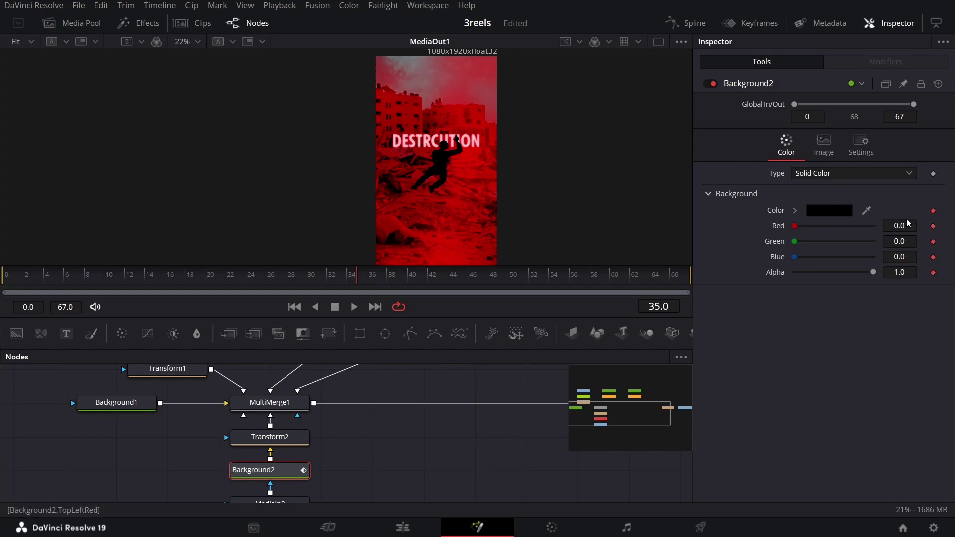
click(371, 280)
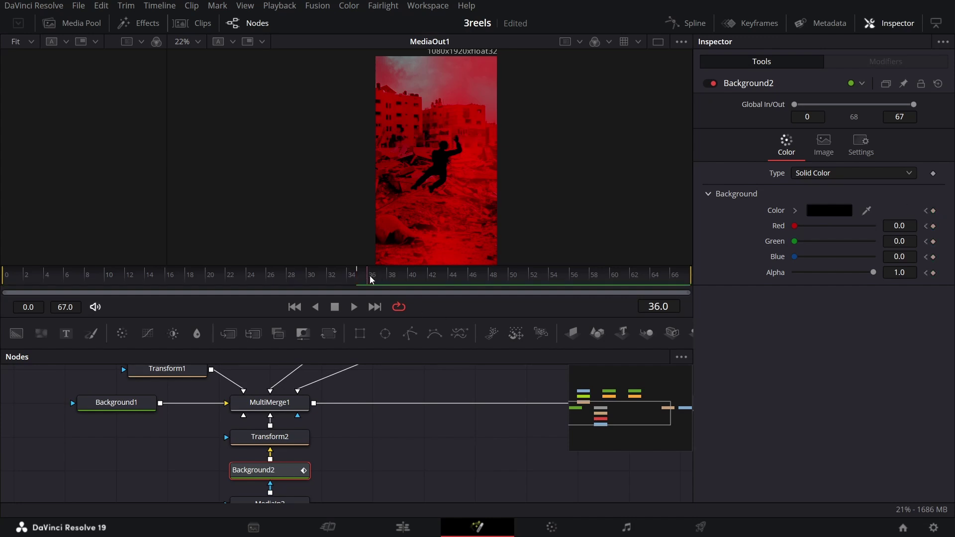
click(801, 216)
click(794, 222)
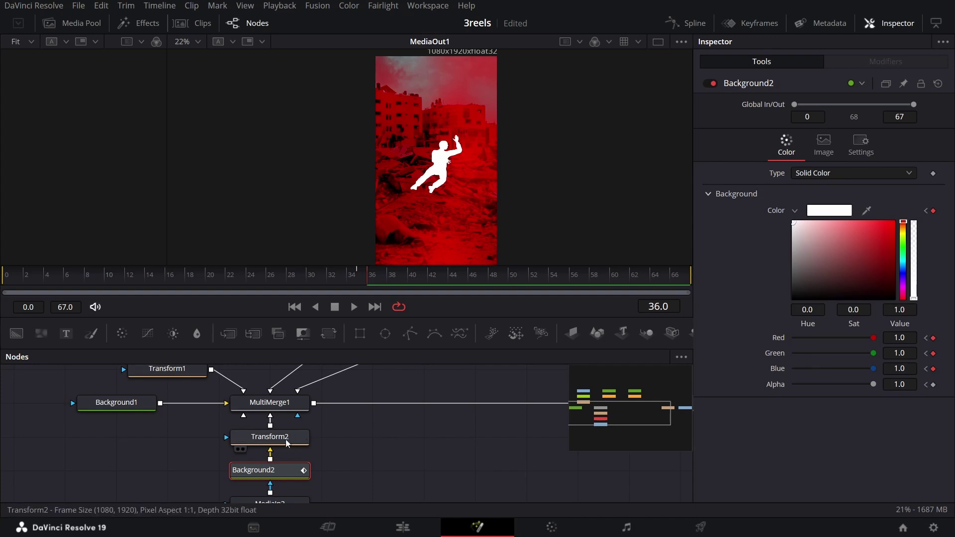
Step: Keyframe the Size of the silhouette's Transform node from 1.0 at frame 36 to 0.7 at frame 67
click(270, 437)
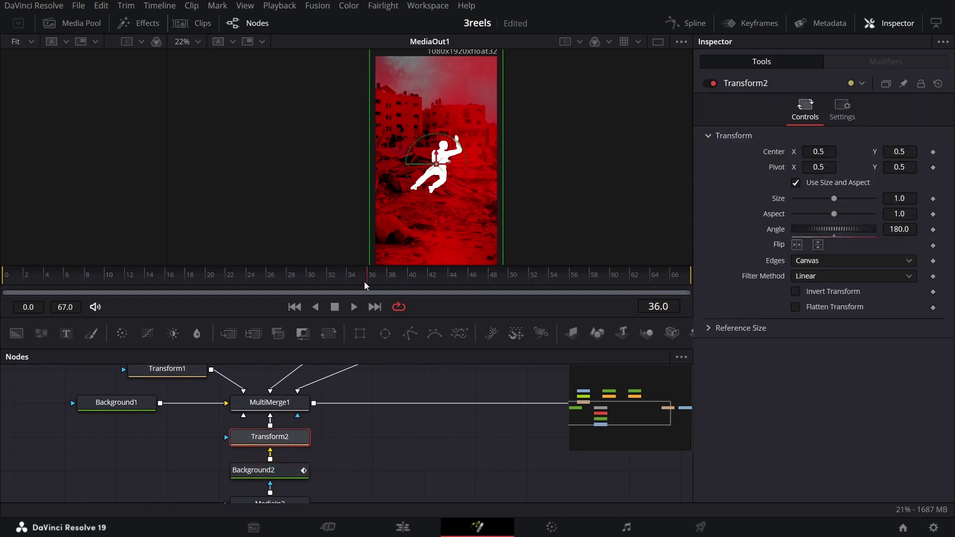
click(933, 199)
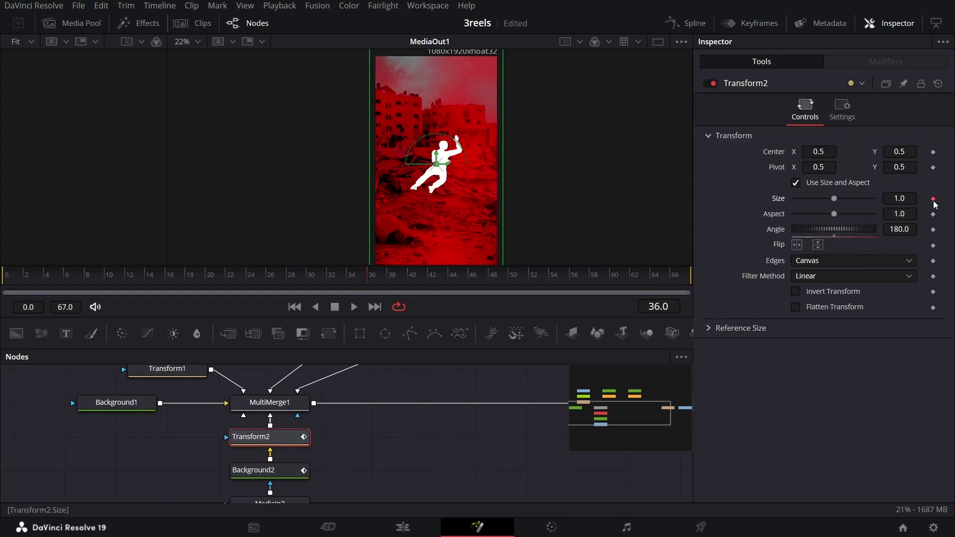
drag(619, 283, 706, 278)
click(908, 198)
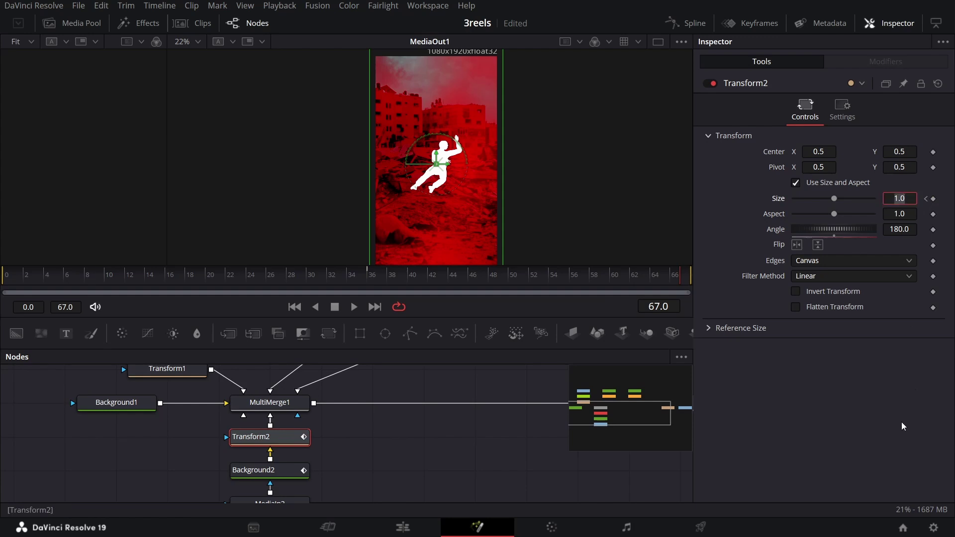
text(0.7)
key(Tab)
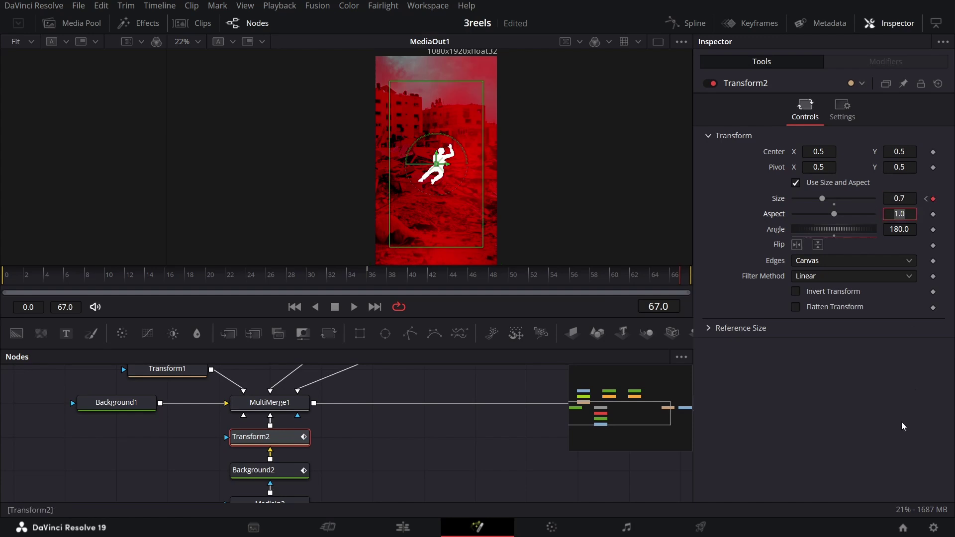
Step: Keyframe the Blend of the MediaIn1 layer in MultiMerge1 from 1.0 at frame 35 to 0.0 at frame 36
click(277, 408)
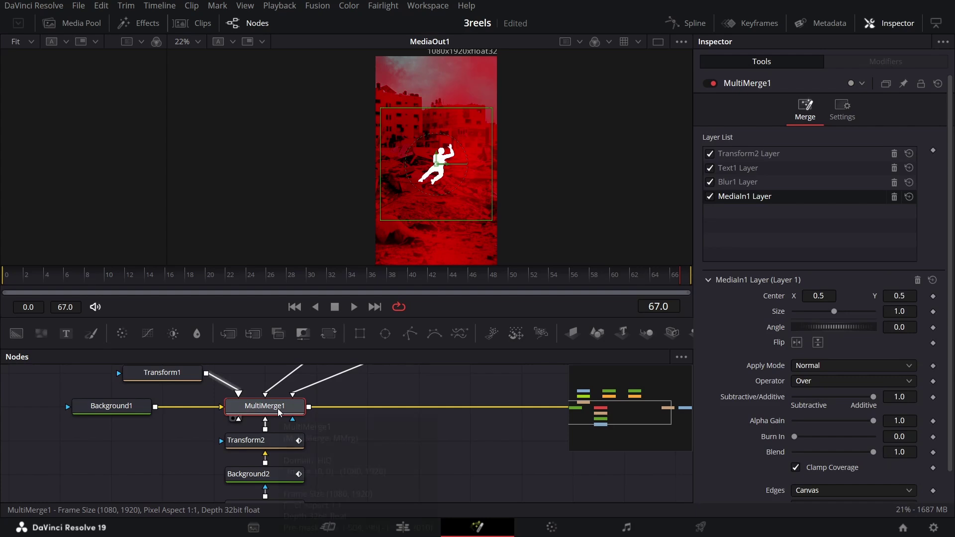
click(372, 282)
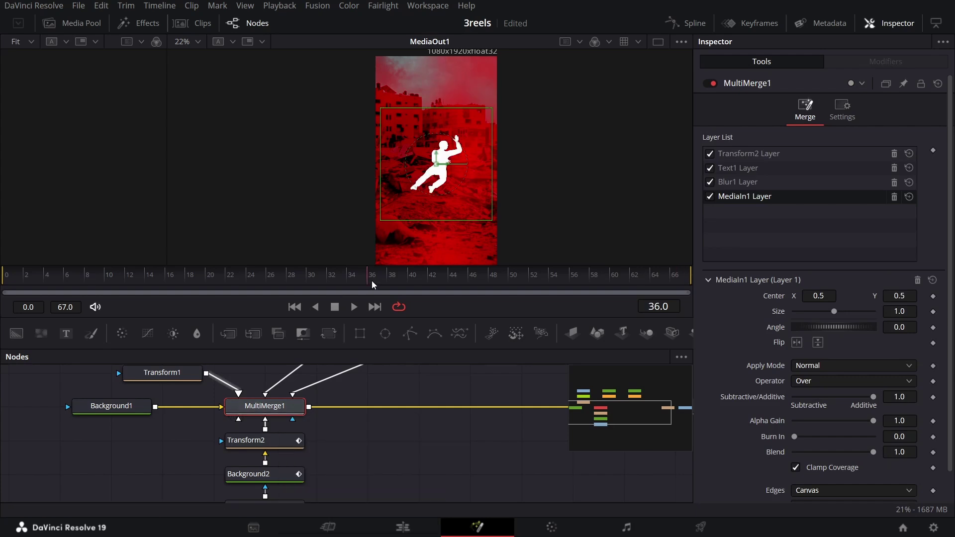
click(359, 280)
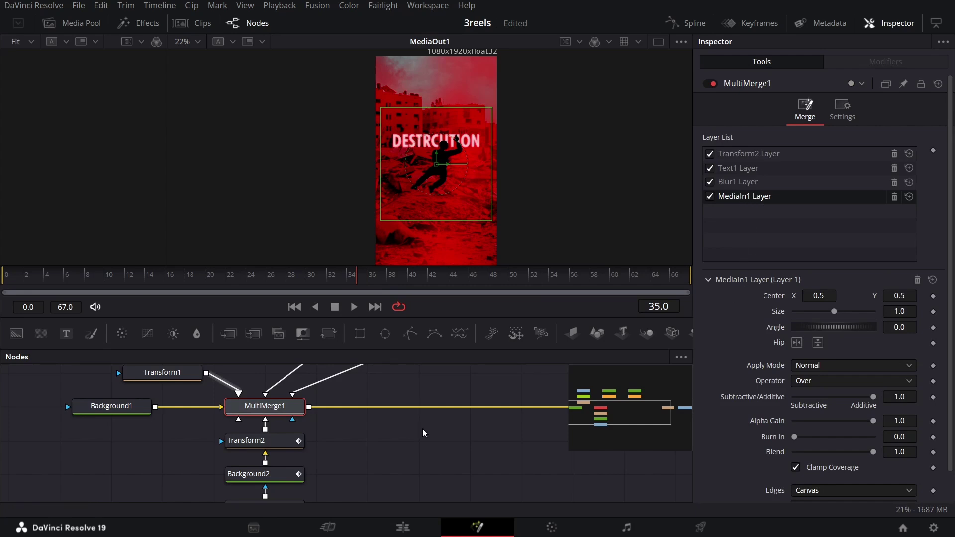
scroll(398, 410, up, 2)
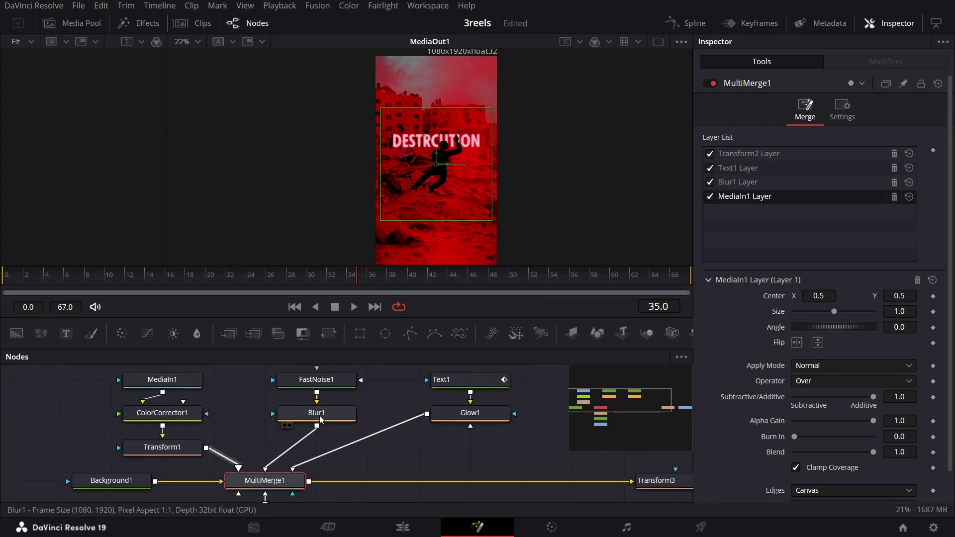
scroll(416, 431, down, 2)
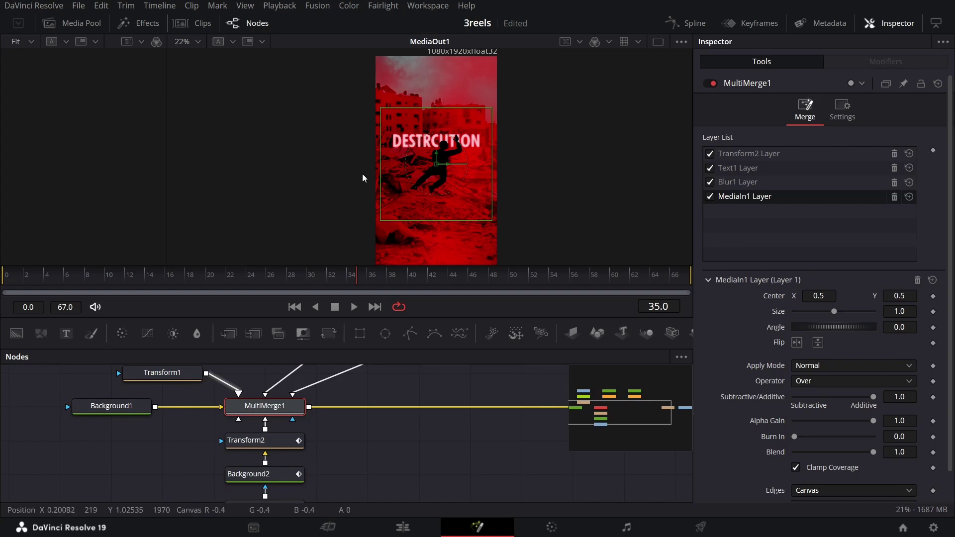
scroll(724, 368, down, 1)
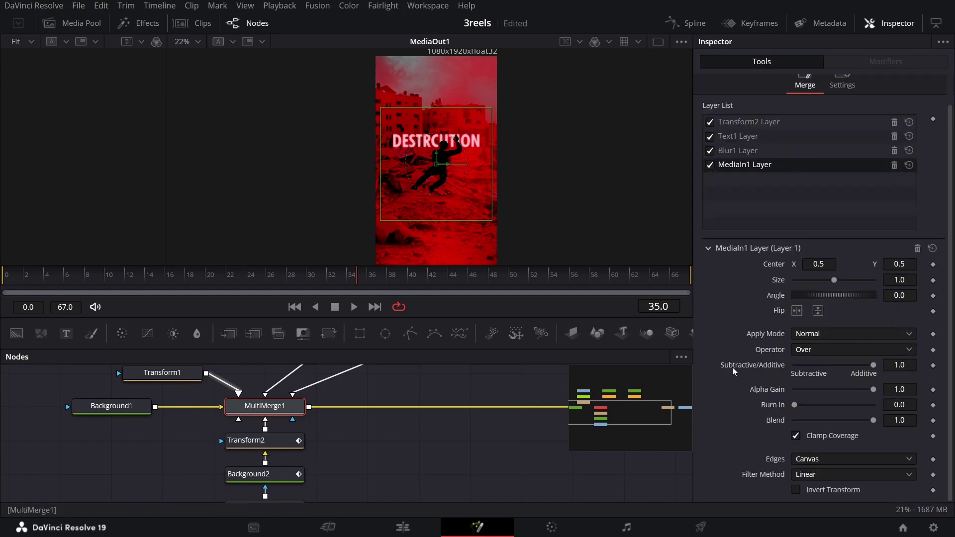
click(932, 421)
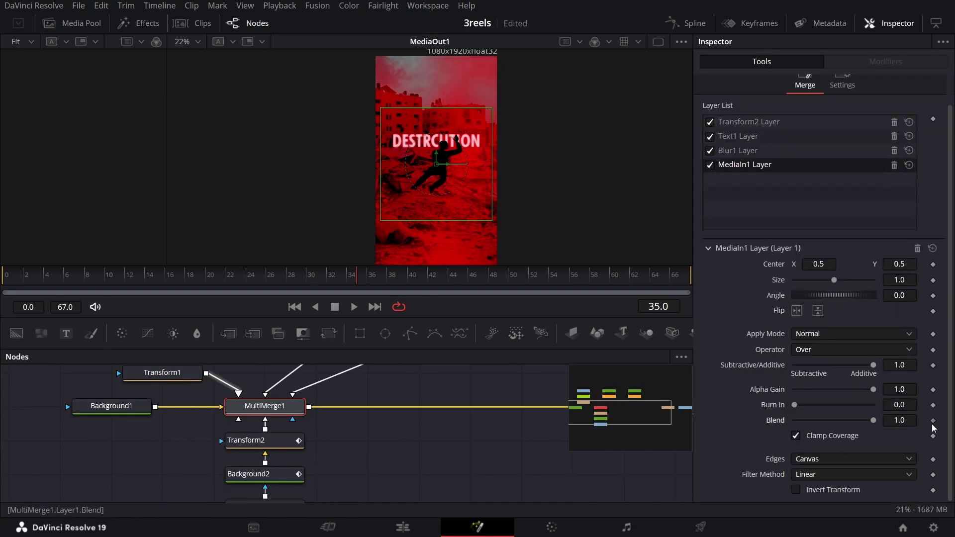
click(366, 279)
drag(873, 421, 748, 425)
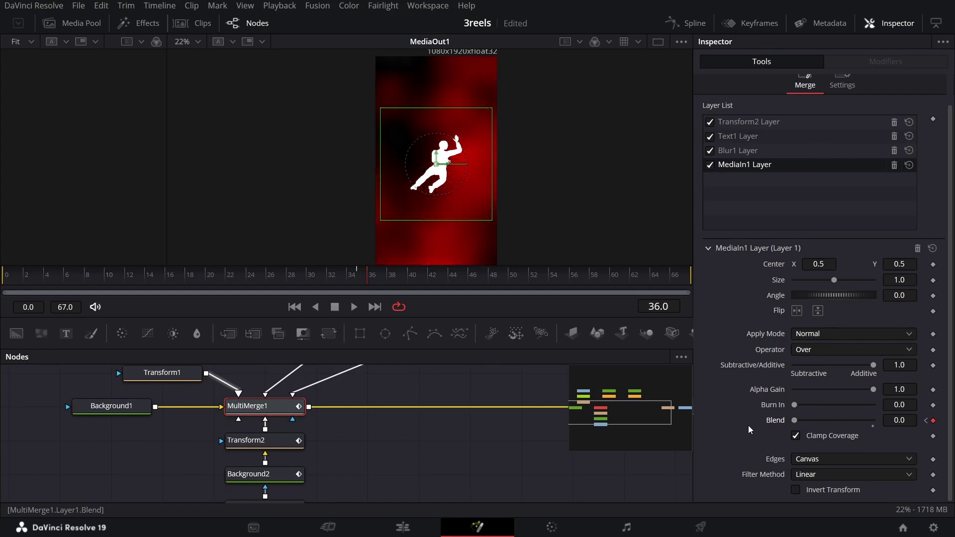
Step: Keyframe the Blur1 fog layer's Blend in MultiMerge1 at 1.0 on frame 35 and move to frame 36
click(357, 276)
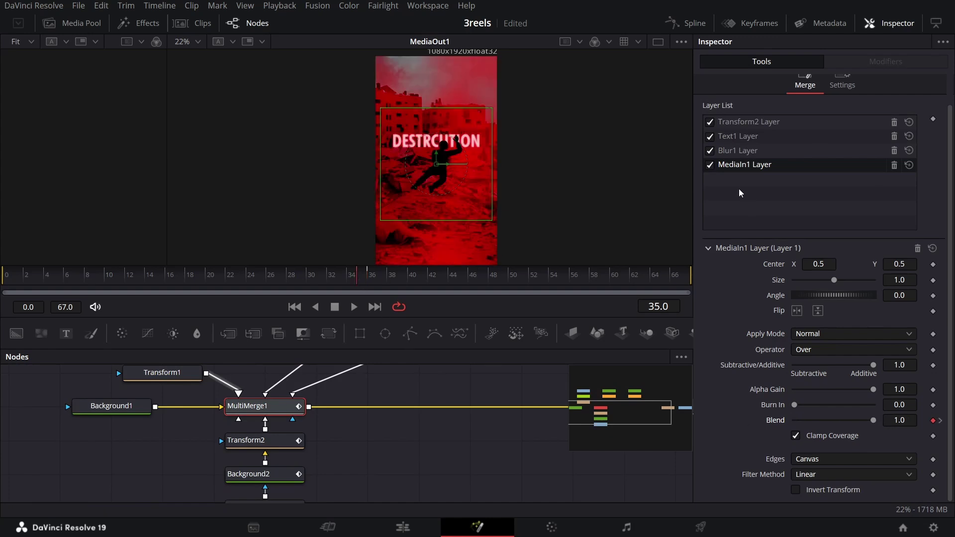
click(738, 150)
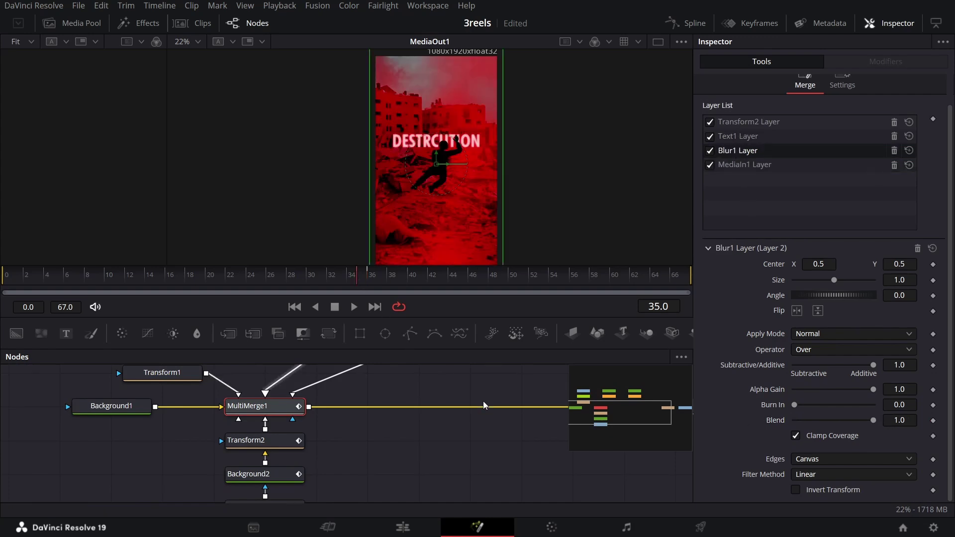
scroll(483, 401, up, 3)
scroll(393, 405, down, 3)
click(934, 421)
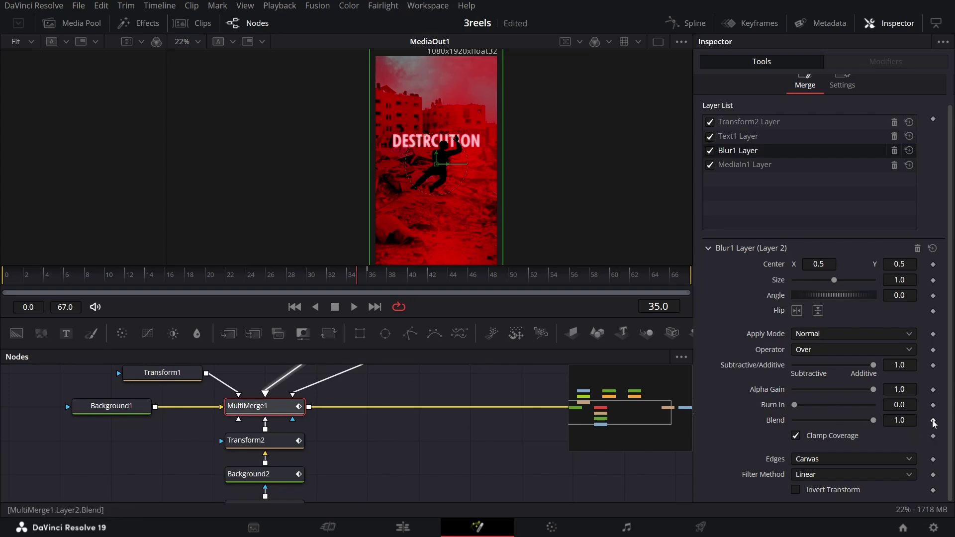
click(368, 276)
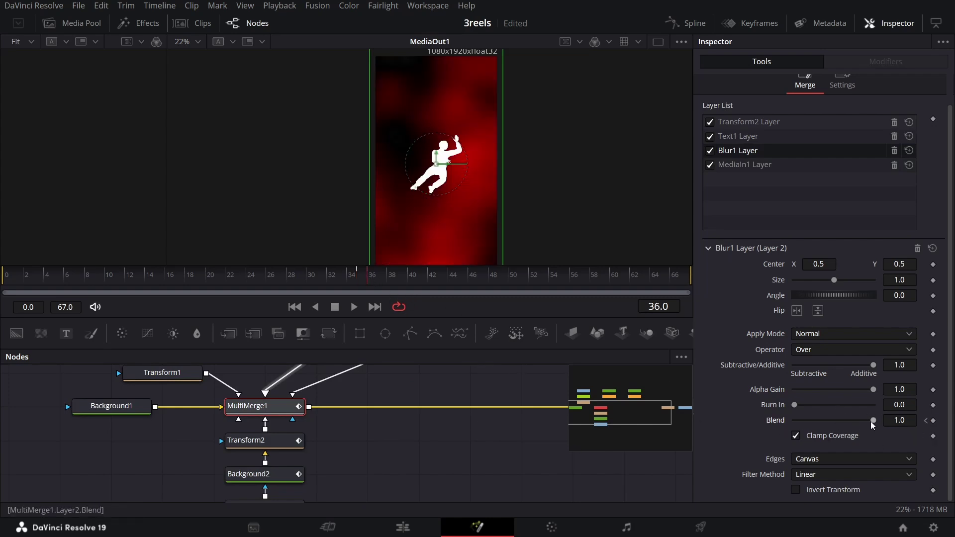
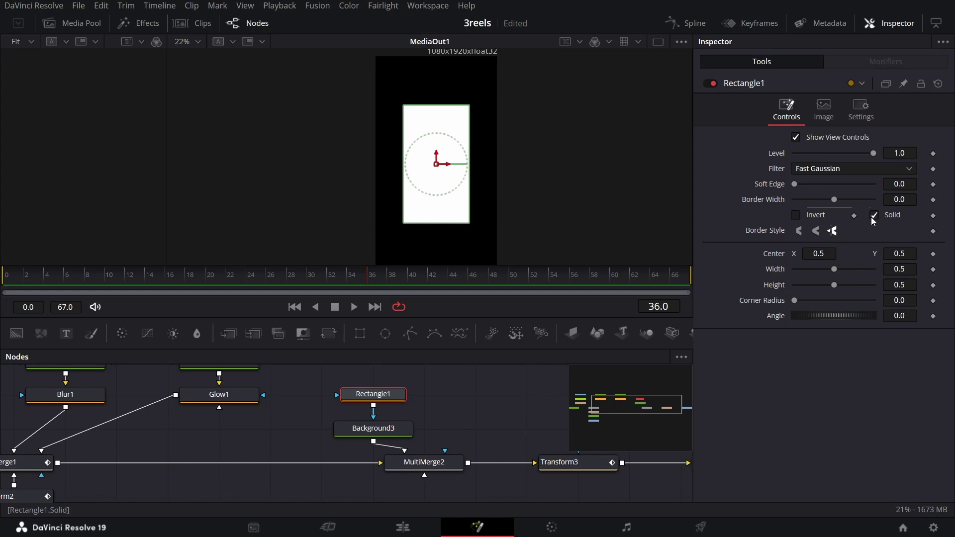
Step: Make the Rectangle1 mask an unfilled outline with a border width of 0.01
click(874, 215)
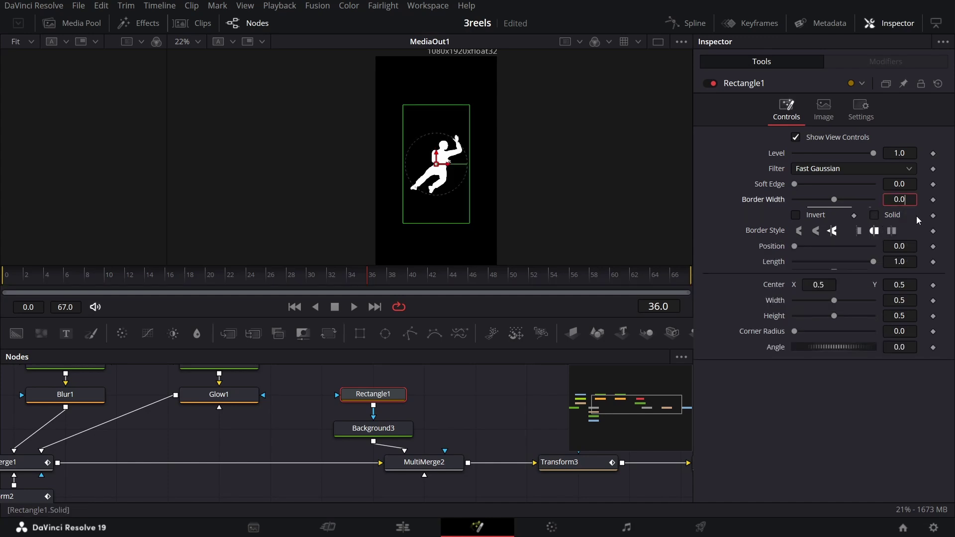
Step: Keyframe the rectangle mask's Level from 0.0 at frame 34 to 1.0 at frame 35
click(351, 280)
click(346, 281)
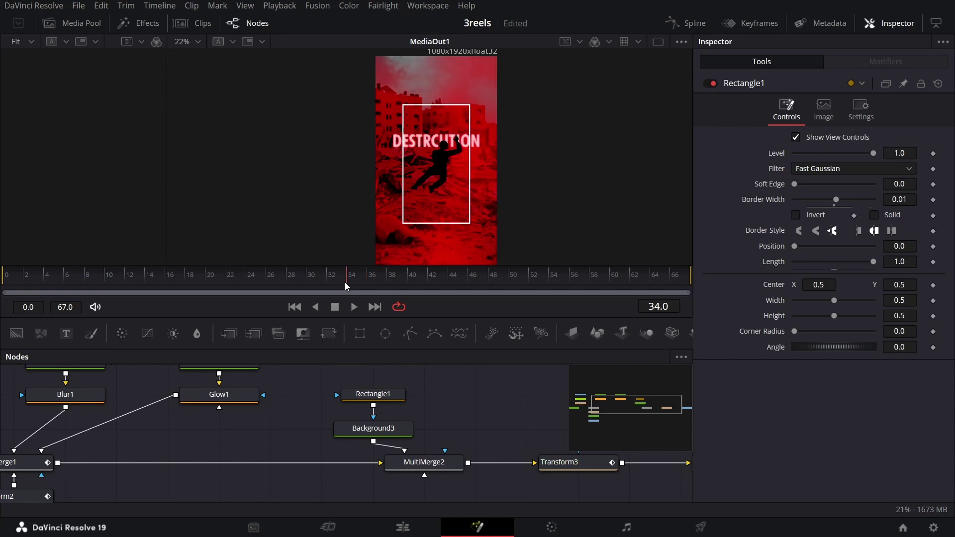
click(394, 396)
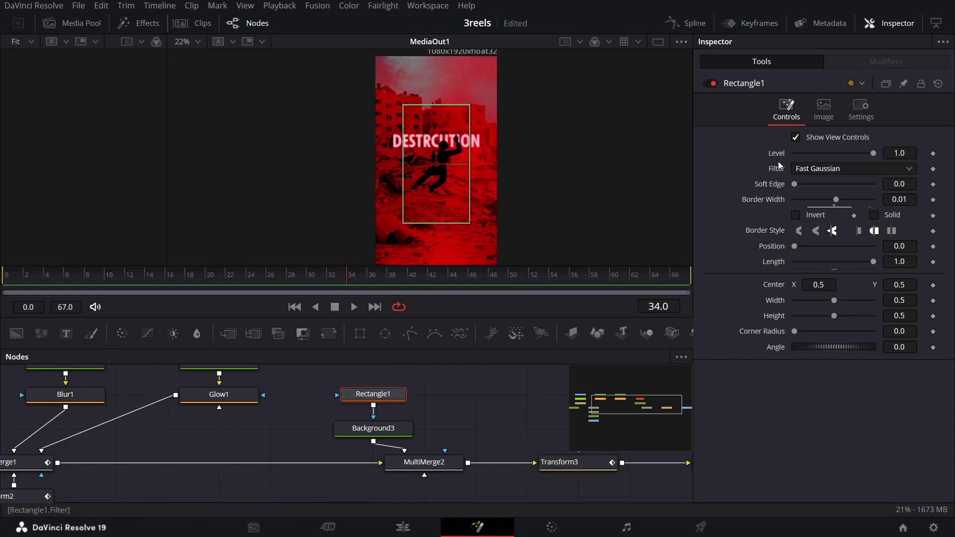
click(933, 153)
drag(873, 153, 530, 252)
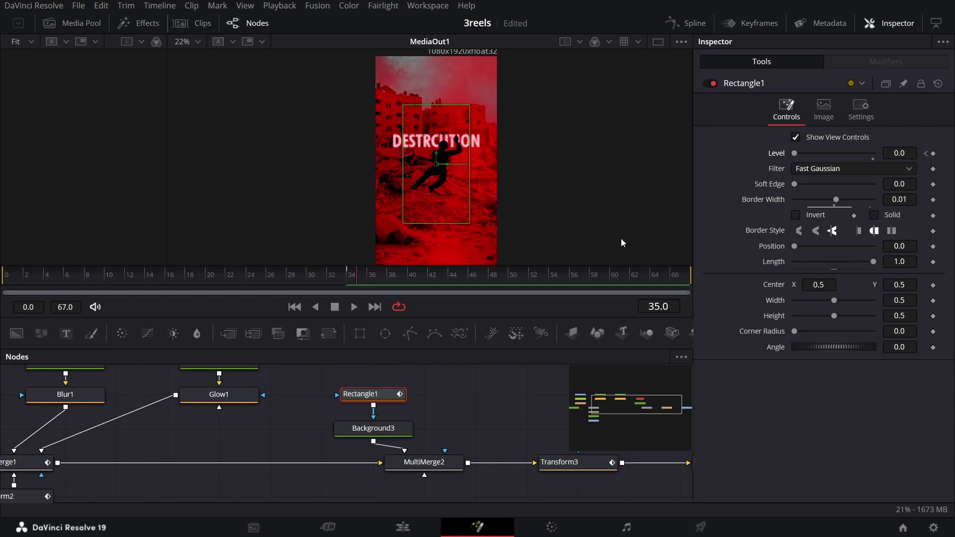
drag(810, 153, 876, 155)
click(899, 184)
Step: Set the rectangle mask's width and height to 1.0 and keyframe both at frame 34
click(349, 279)
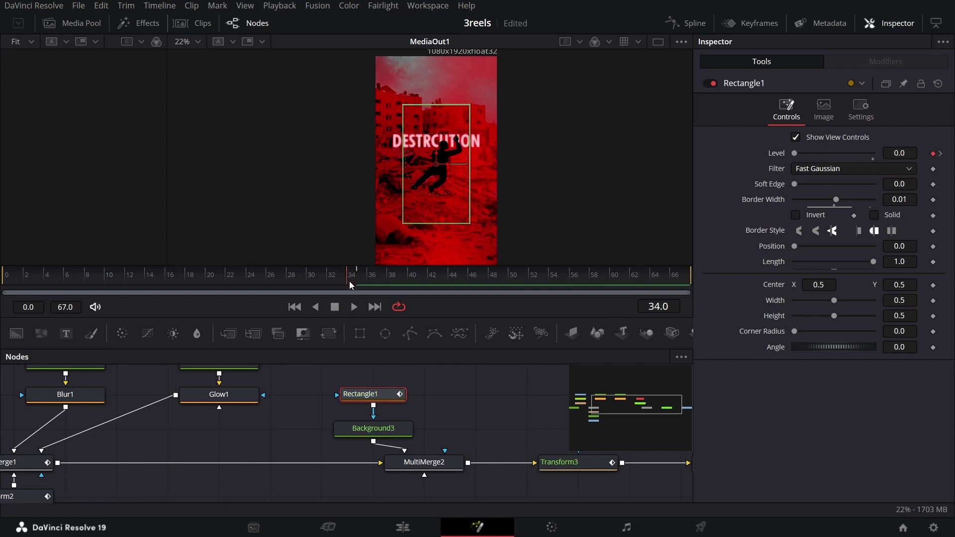
click(908, 302)
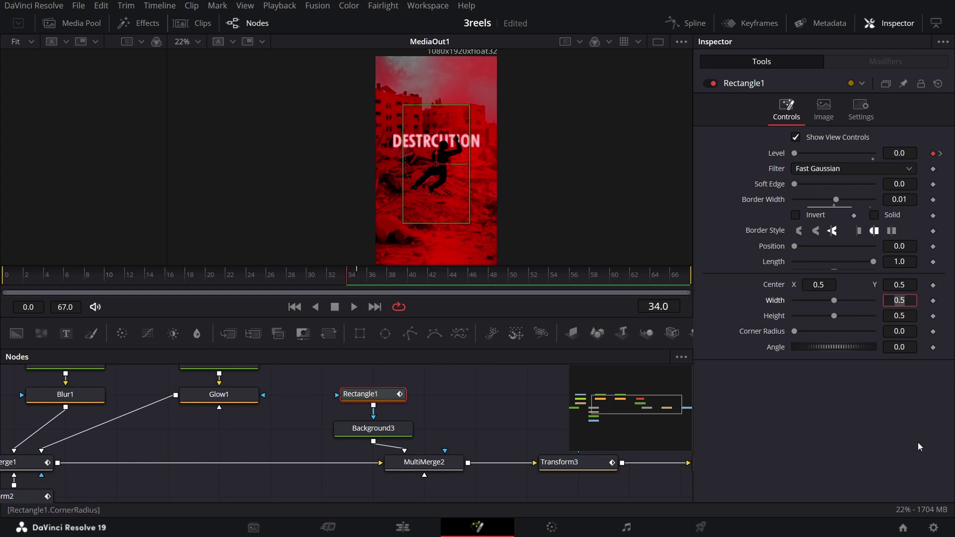
text(1)
key(Tab)
text(1)
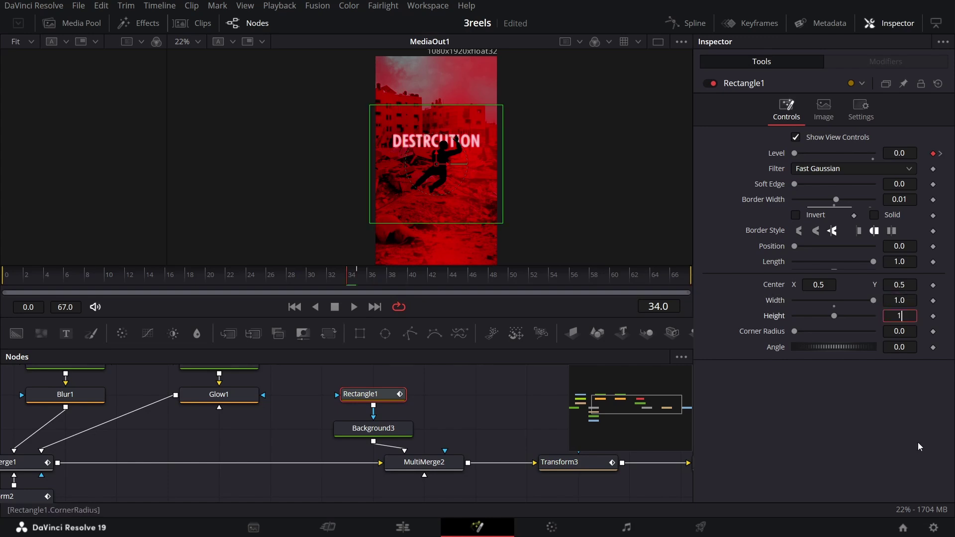
key(Tab)
click(933, 301)
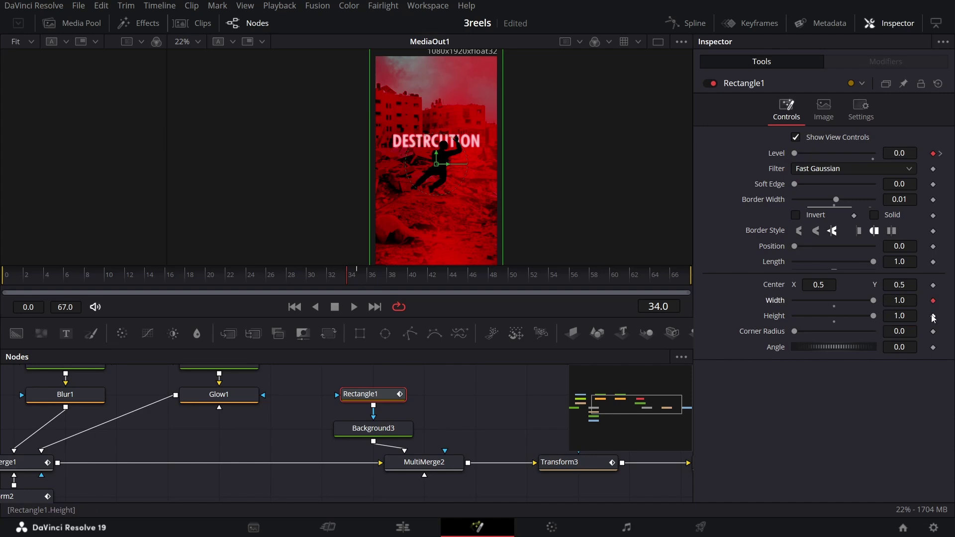
click(933, 316)
Step: Keyframe the rectangle mask's width and height to 0.9 at frame 35
click(359, 277)
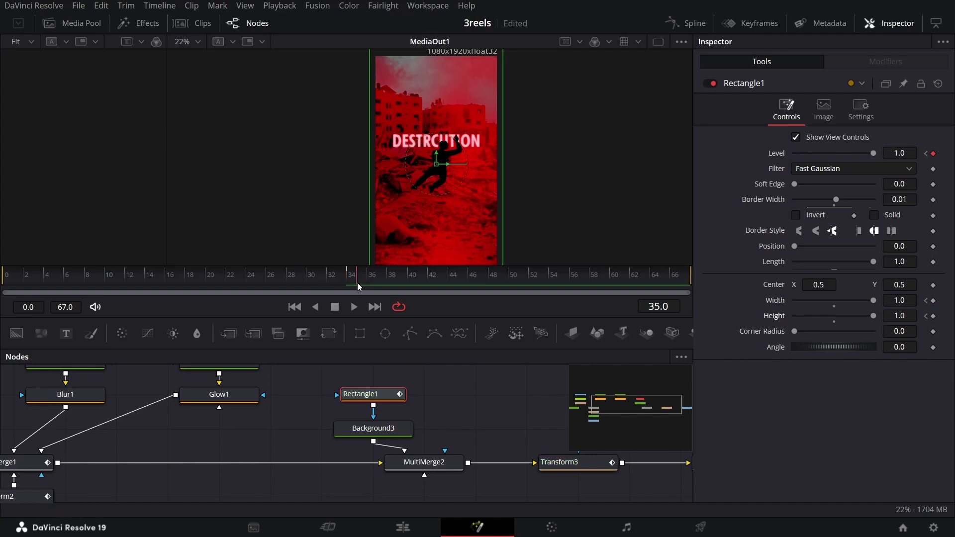
click(911, 300)
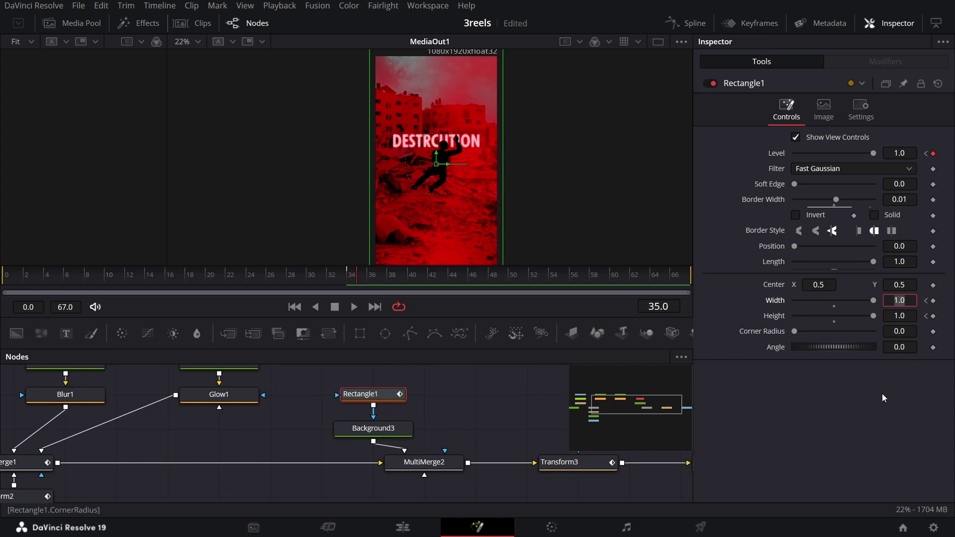
text(0.9)
key(Tab)
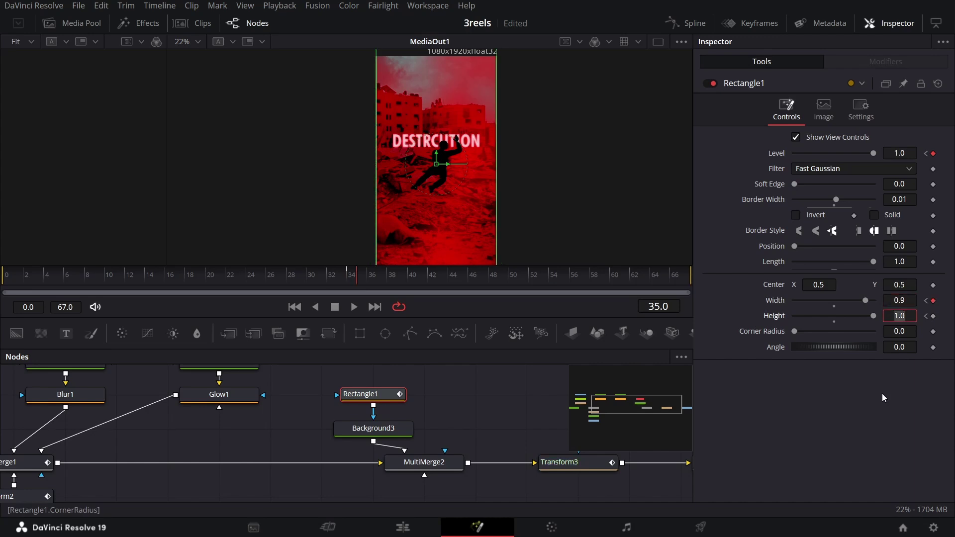
text(0.9)
key(Tab)
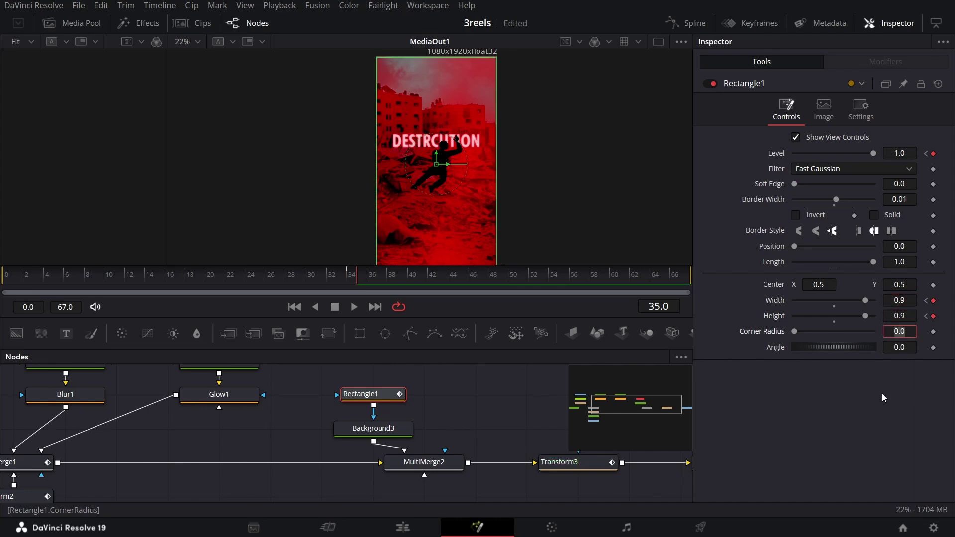
Step: Keyframe the rectangle mask to width 0.8 and height 0.85 at frame 36, and preview the frame's shrinking animation
click(369, 281)
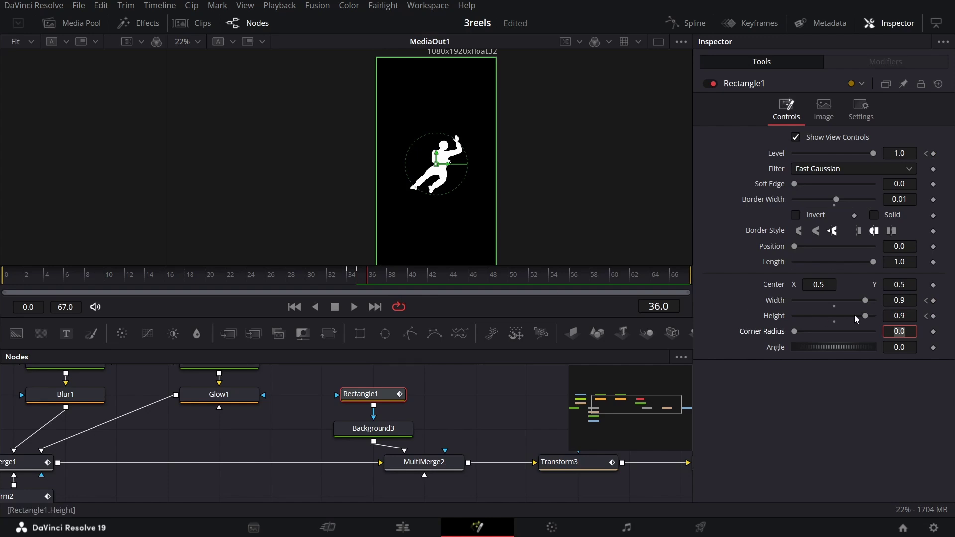
click(906, 300)
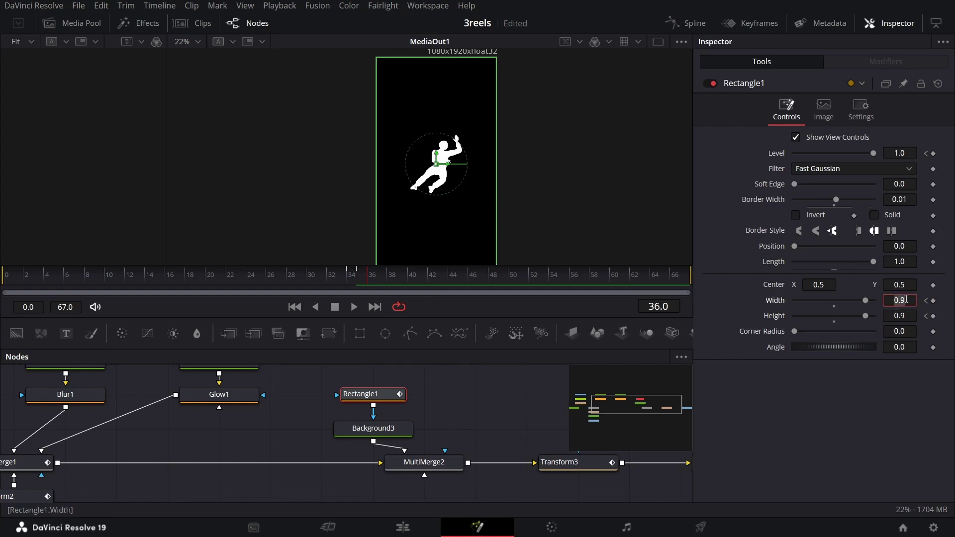
text(0.8)
key(Tab)
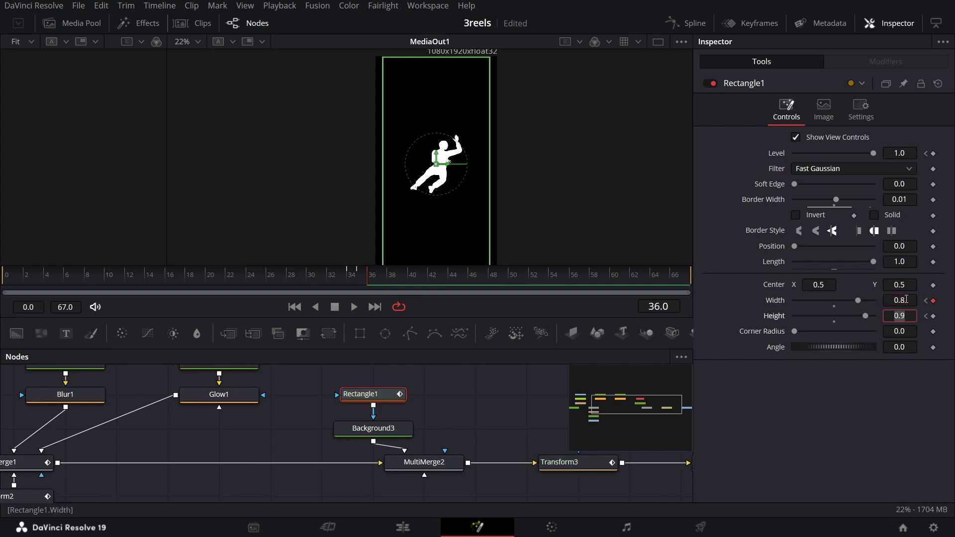
key(Tab)
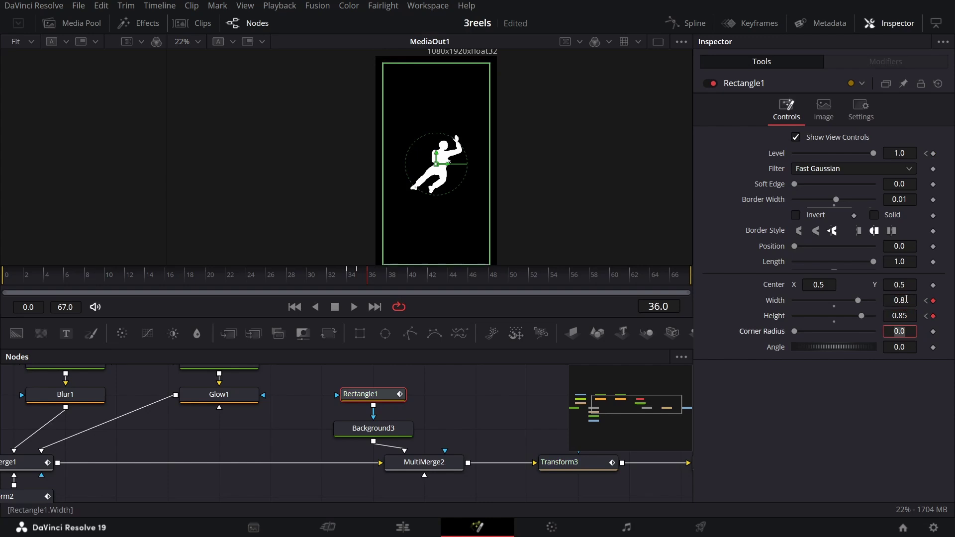
click(440, 393)
drag(336, 276, 389, 277)
Step: Add two copies of the person-dying.png image to the composition and arrange their nodes side by side below MultiMerge2
scroll(427, 408, down, 2)
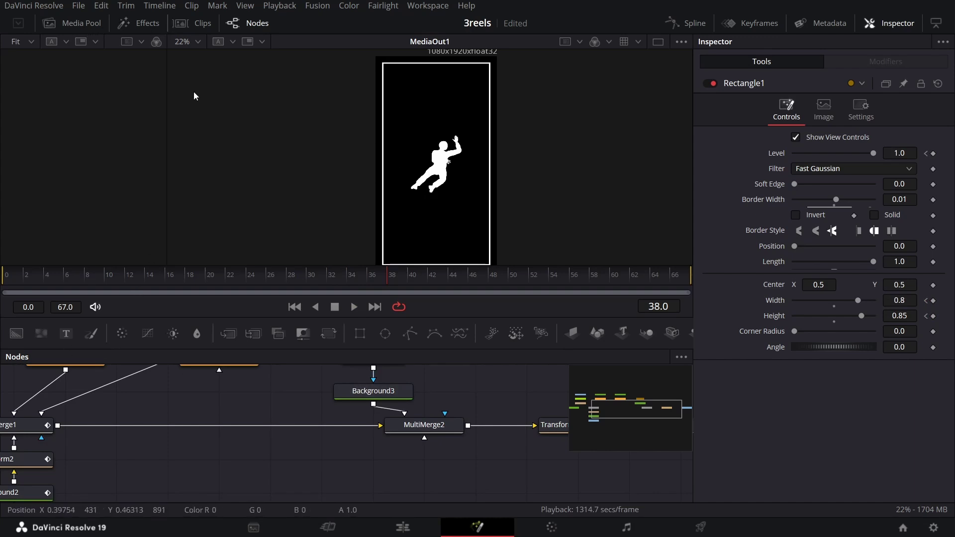
click(82, 30)
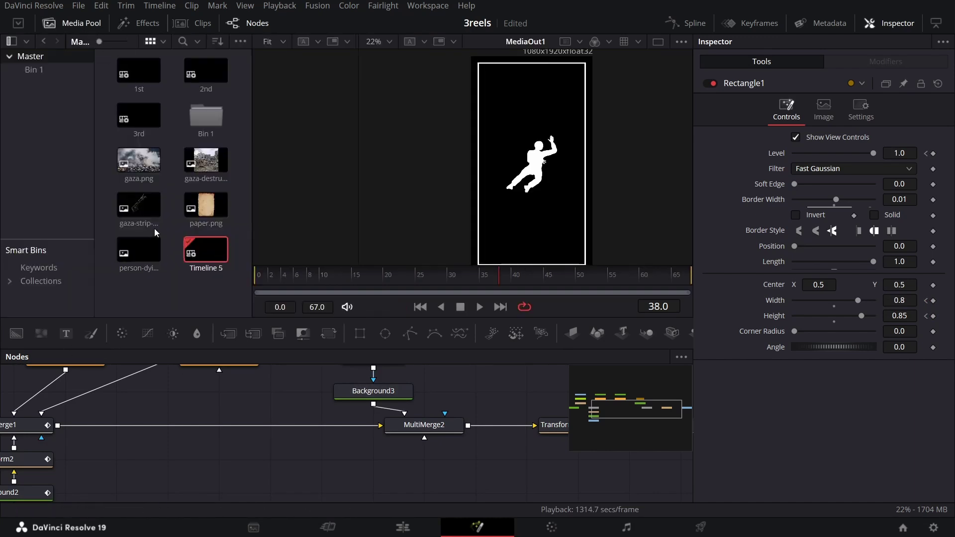
drag(138, 251, 440, 468)
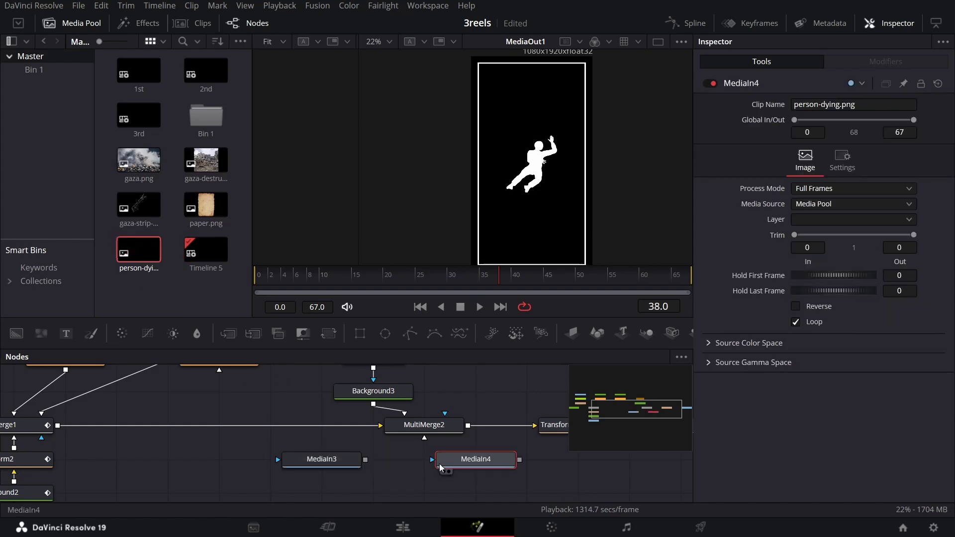
click(90, 25)
scroll(408, 383, down, 3)
scroll(393, 426, up, 2)
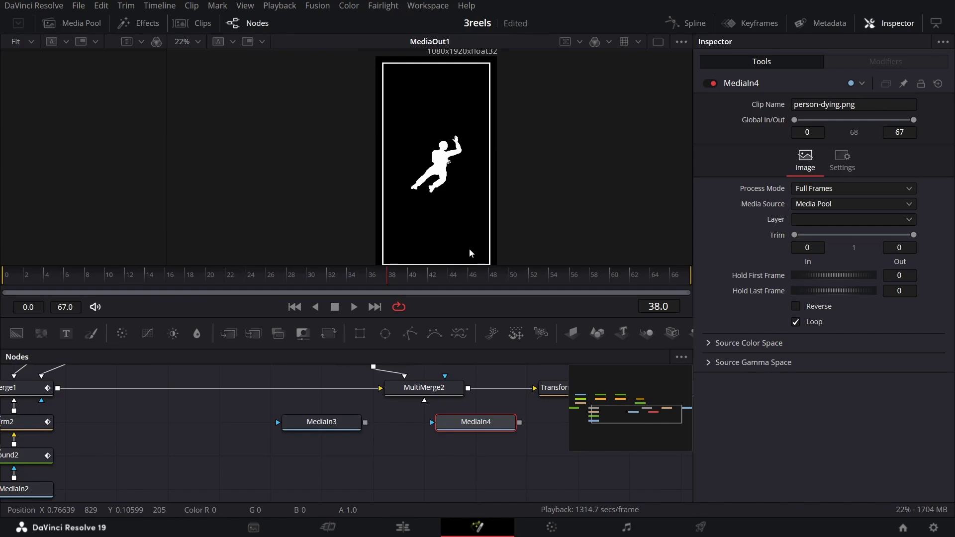
drag(315, 458, 524, 457)
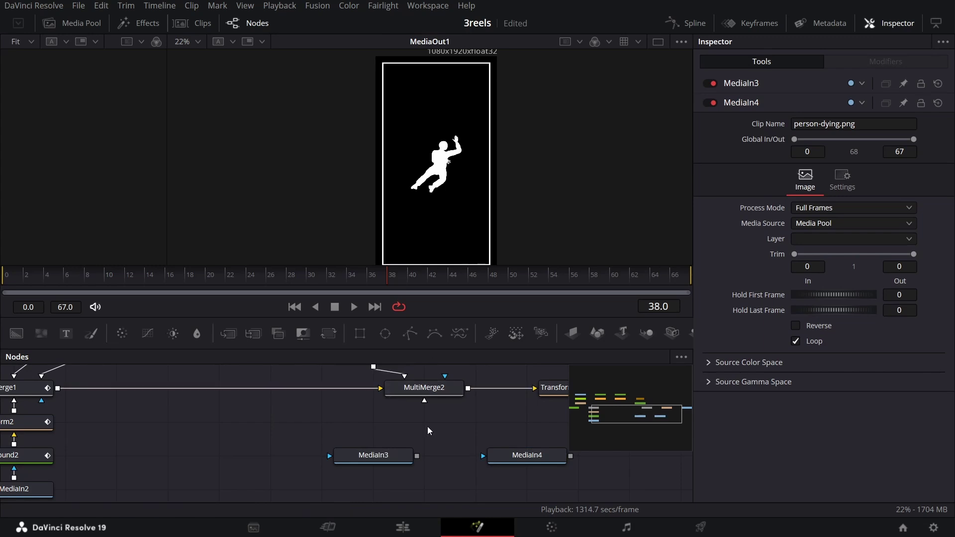
click(403, 454)
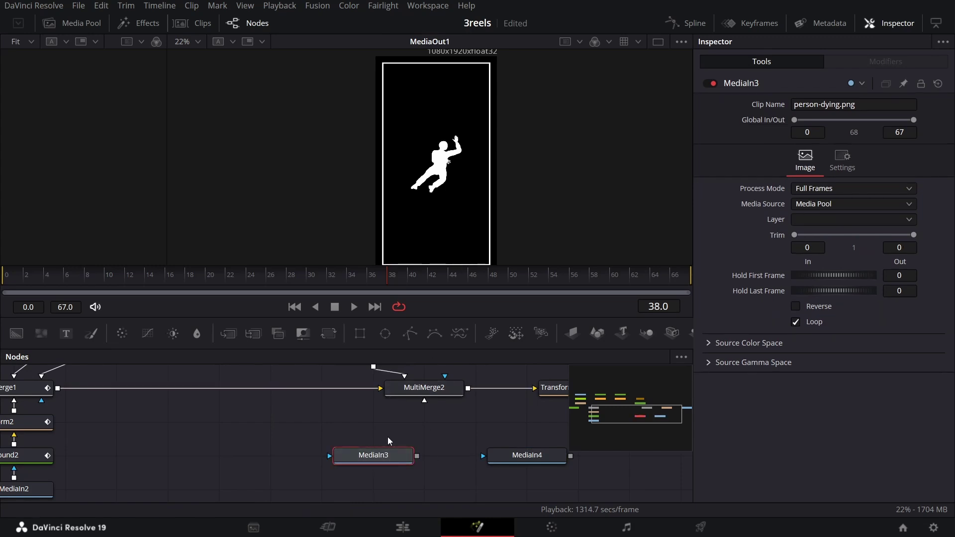
Step: Add two Background nodes, mask them with MediaIn3 and MediaIn4 respectively, and move the four nodes lower to leave room below MultiMerge2
click(16, 333)
drag(16, 334, 527, 423)
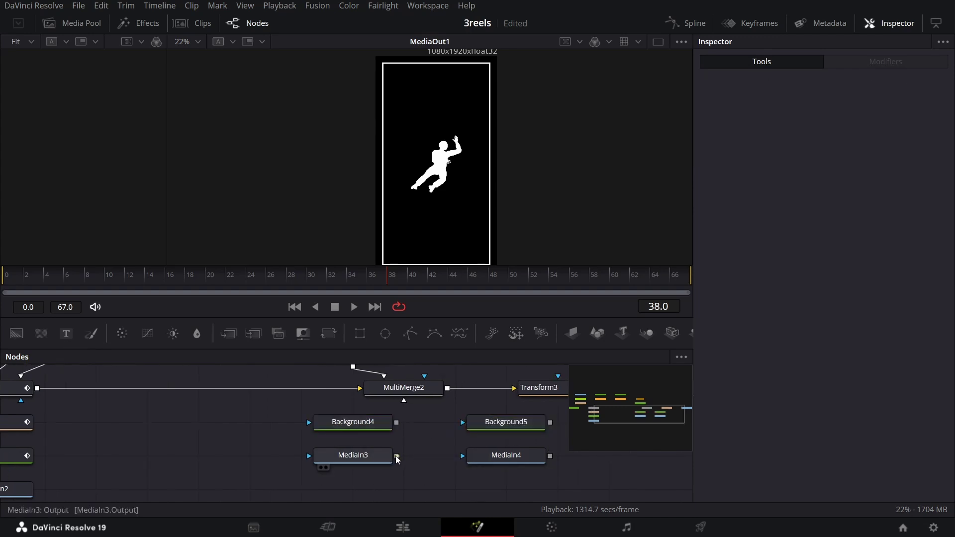
drag(396, 455, 328, 422)
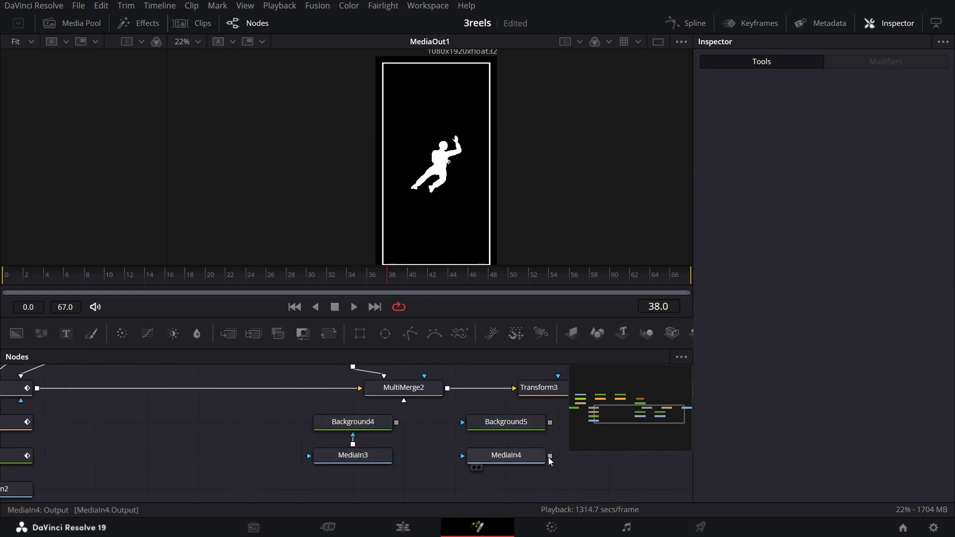
drag(550, 455, 500, 424)
drag(239, 468, 467, 457)
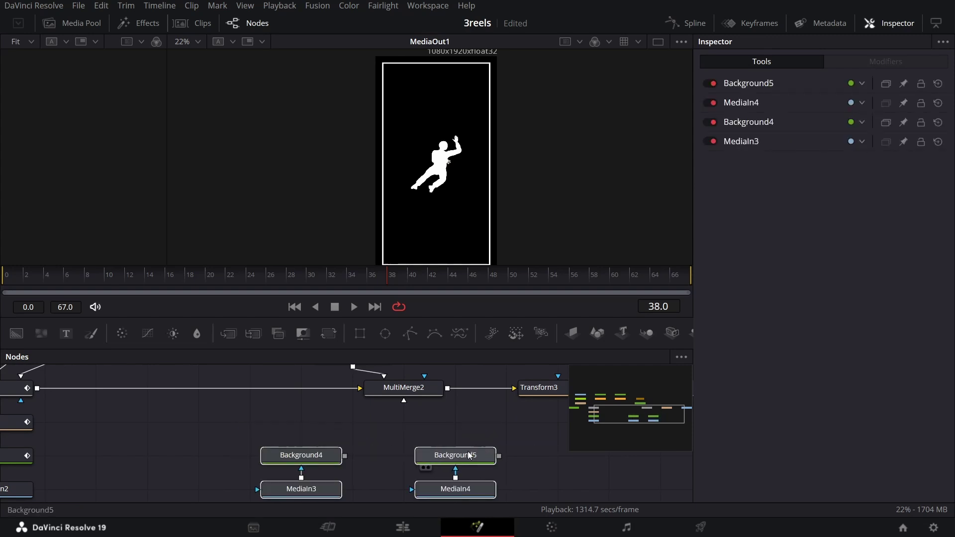
Step: Add a Transform node after Background4 and another after Background5, stacking each above its background
click(291, 455)
click(337, 344)
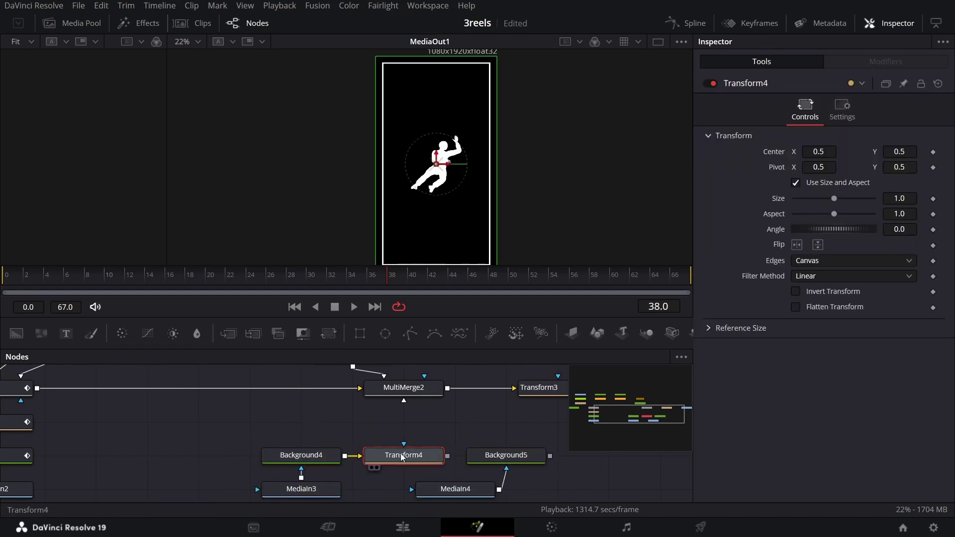
drag(405, 454, 301, 422)
click(506, 455)
drag(505, 454, 403, 455)
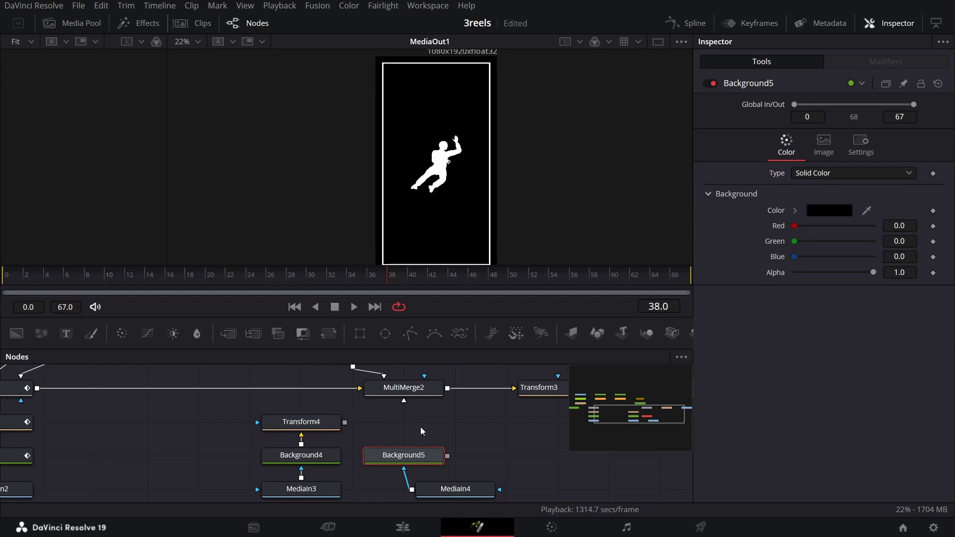
click(338, 342)
drag(505, 455, 455, 422)
drag(400, 460, 451, 462)
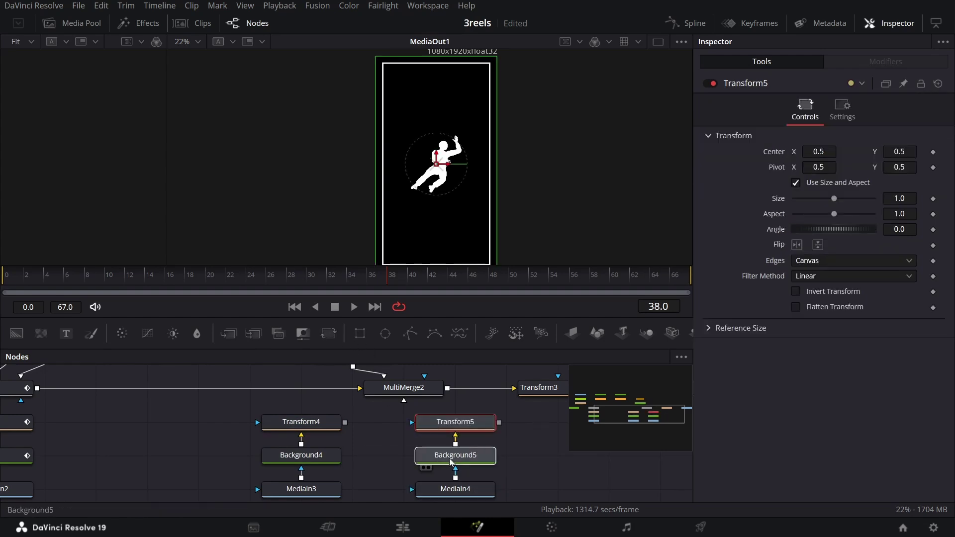
Step: Connect the outputs of Transform4 and Transform5 to MultiMerge2 and align the first node stack beneath it
drag(218, 415, 389, 501)
drag(318, 431, 400, 388)
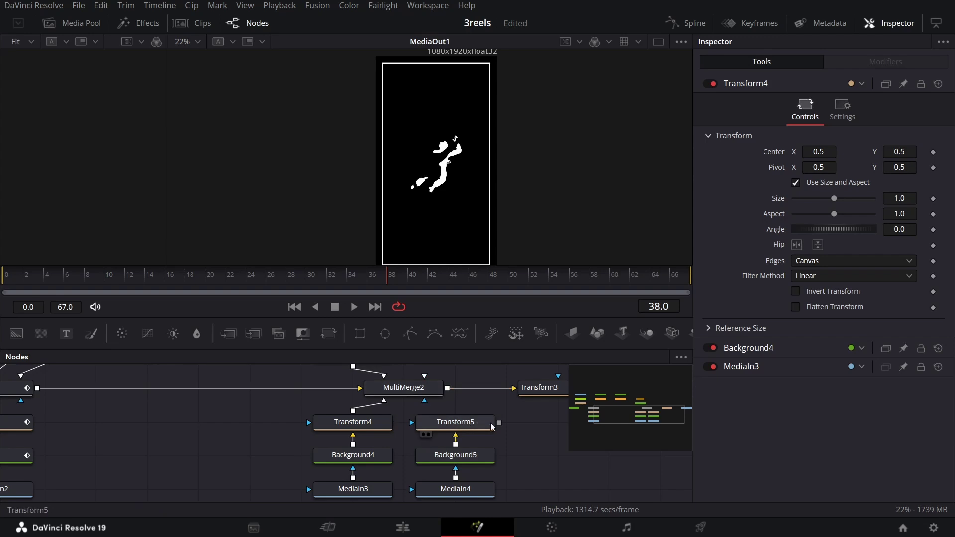
drag(491, 422, 425, 394)
Step: Set the solid colors of Background4 and Background5 to white
click(359, 457)
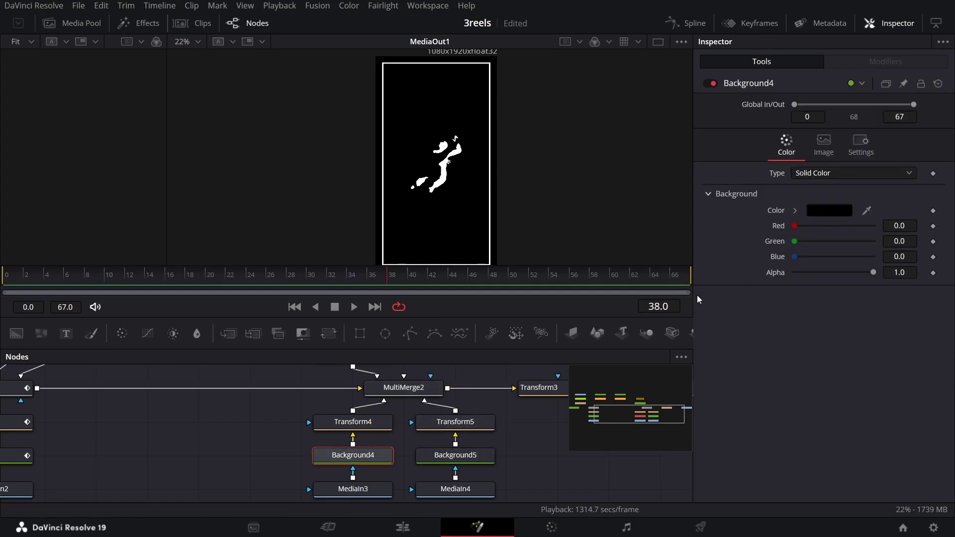
click(795, 210)
click(793, 216)
click(794, 210)
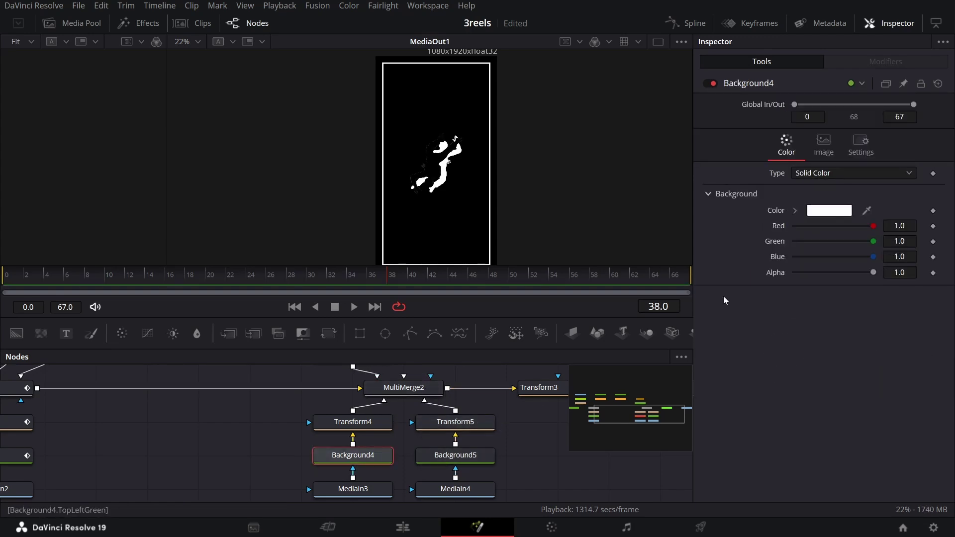
click(455, 456)
click(794, 210)
click(794, 219)
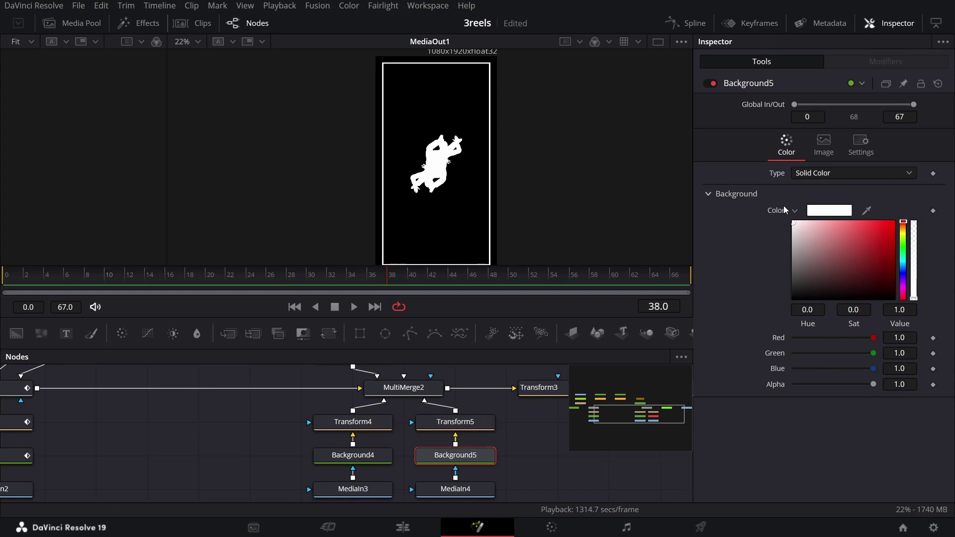
click(794, 211)
Step: Set the angle of Transform4 and Transform5 to 180
click(343, 422)
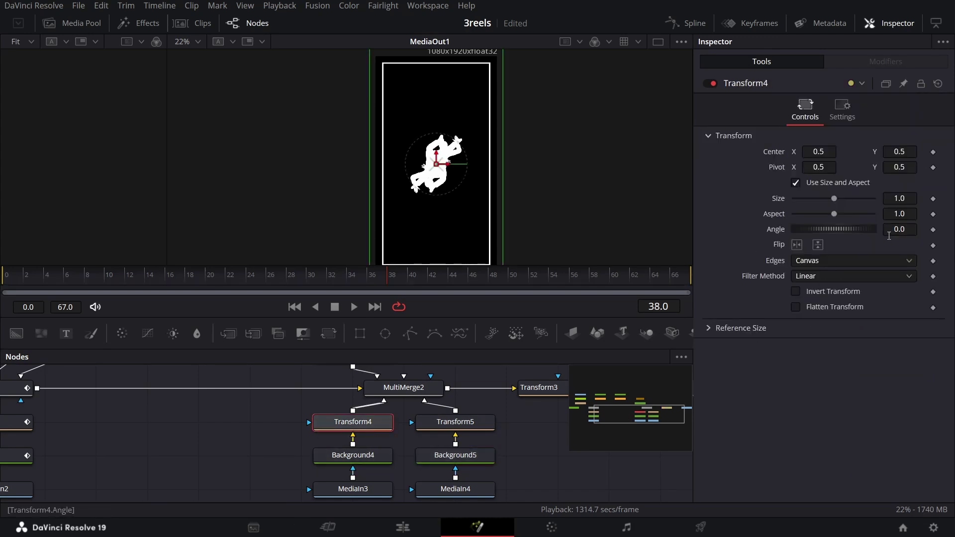
click(911, 231)
key(Return)
click(455, 422)
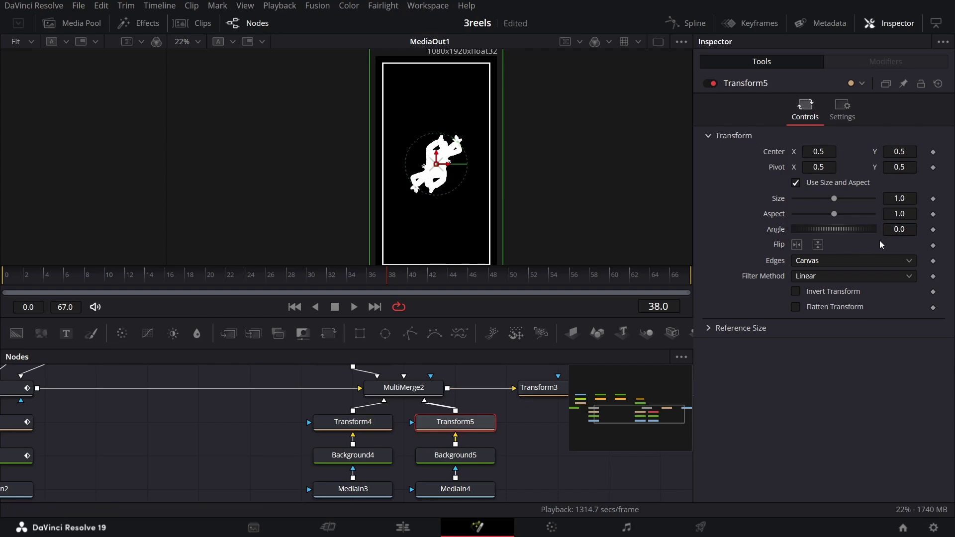
click(888, 233)
text(180)
key(Tab)
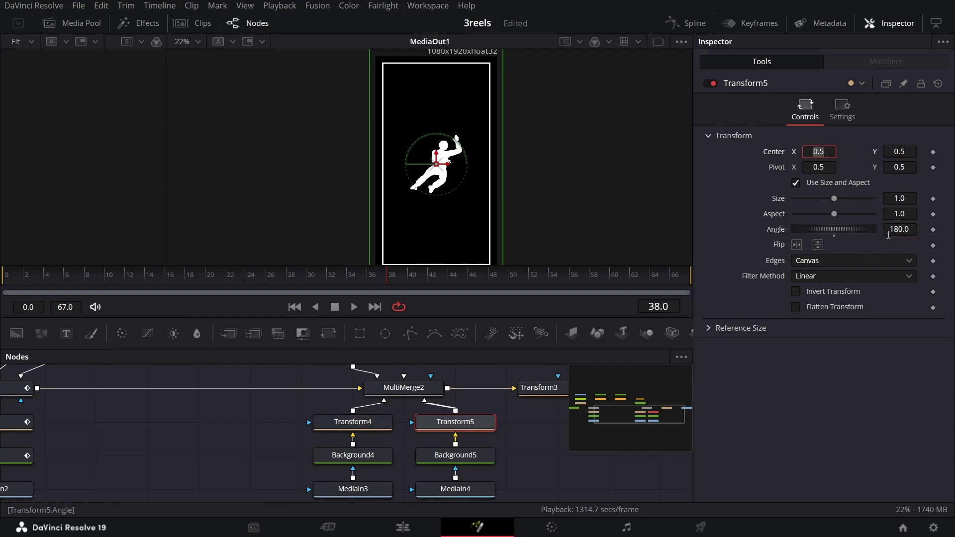
Step: Set the size of Transform4 and Transform5 to 1.5
click(387, 427)
click(913, 198)
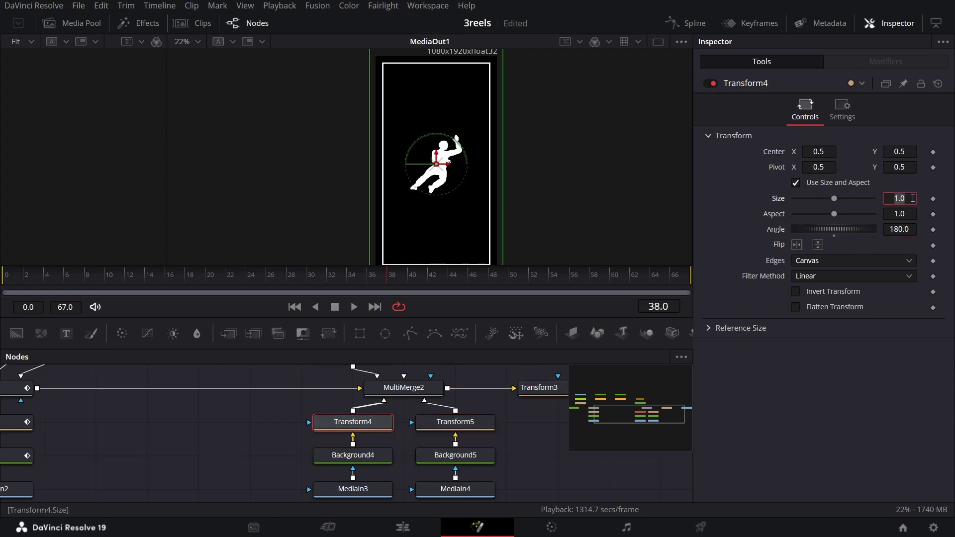
text(1.5)
key(Tab)
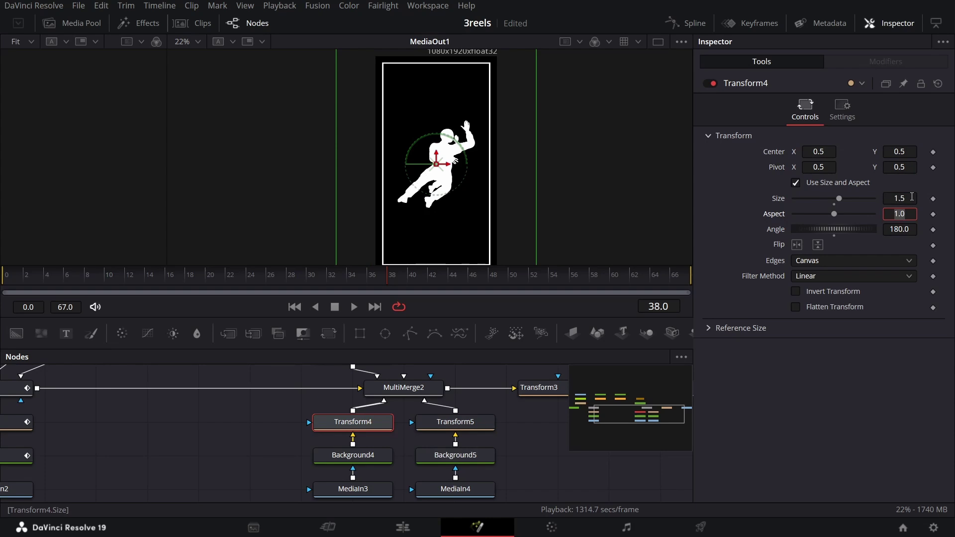
click(432, 428)
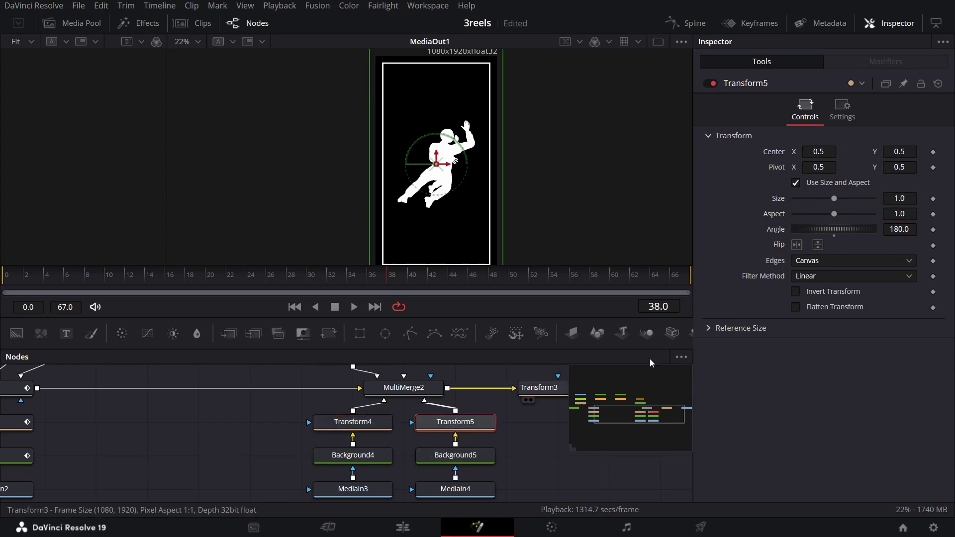
click(900, 199)
text(1.5)
key(Tab)
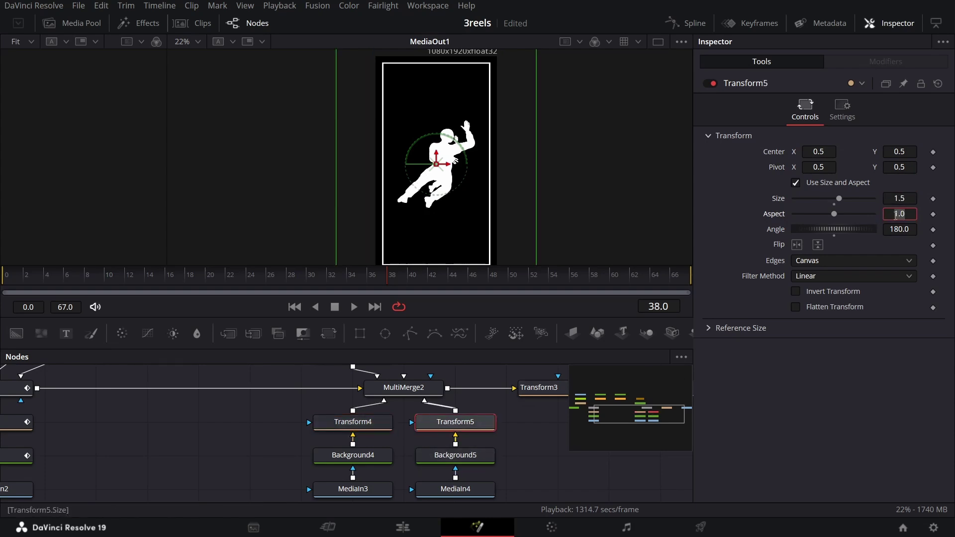
Step: Place Transform4's silhouette in the frame's lower-left corner and Transform5's, flipped horizontally, in the lower-right corner
click(332, 428)
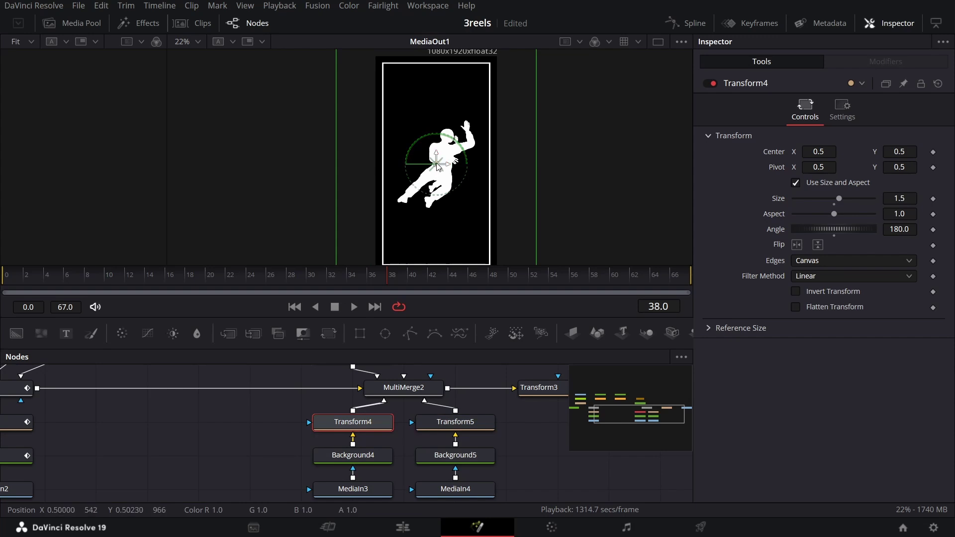
drag(436, 165, 381, 224)
click(455, 421)
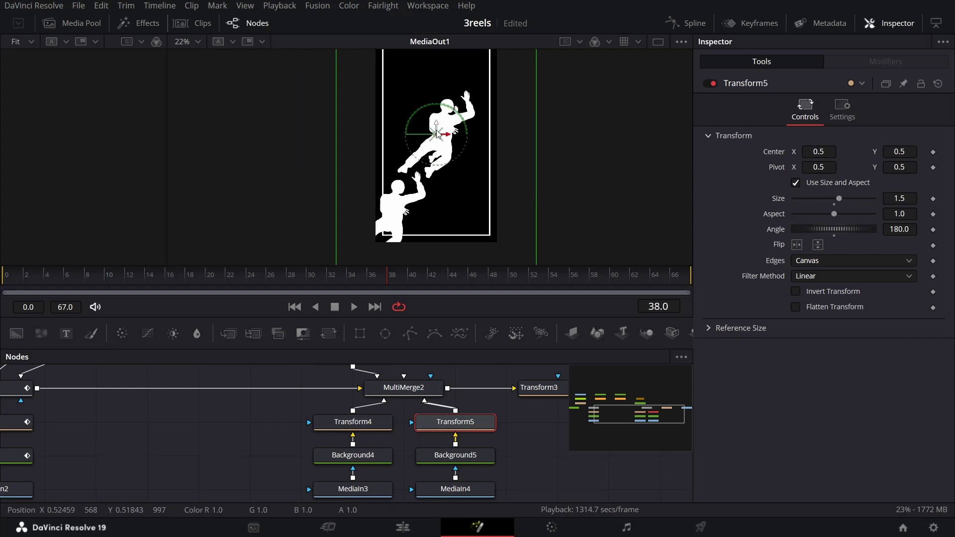
drag(437, 133, 473, 196)
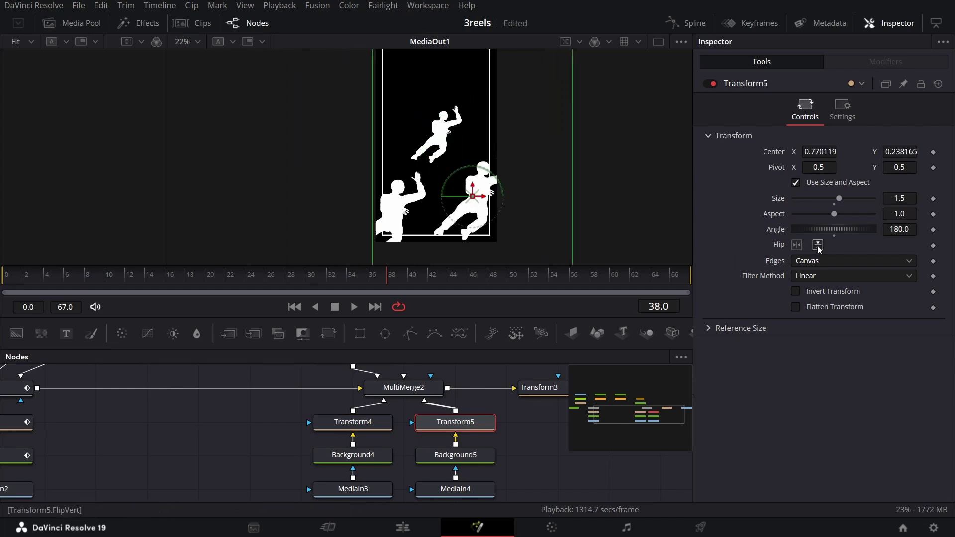
click(797, 245)
drag(475, 201, 494, 203)
Step: Keyframe the white colors of Background3, Background4 and Background5 at frame 40
scroll(519, 441, up, 3)
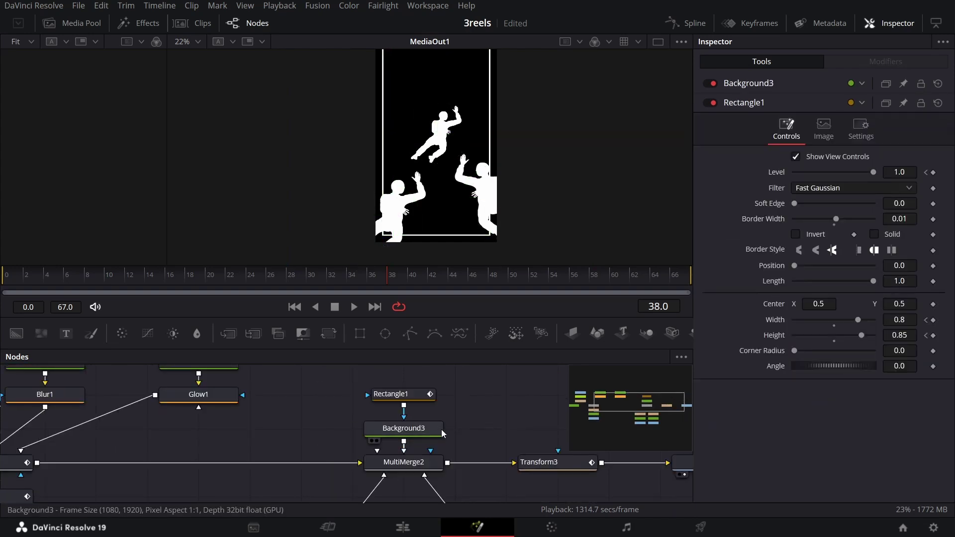
click(403, 428)
click(411, 279)
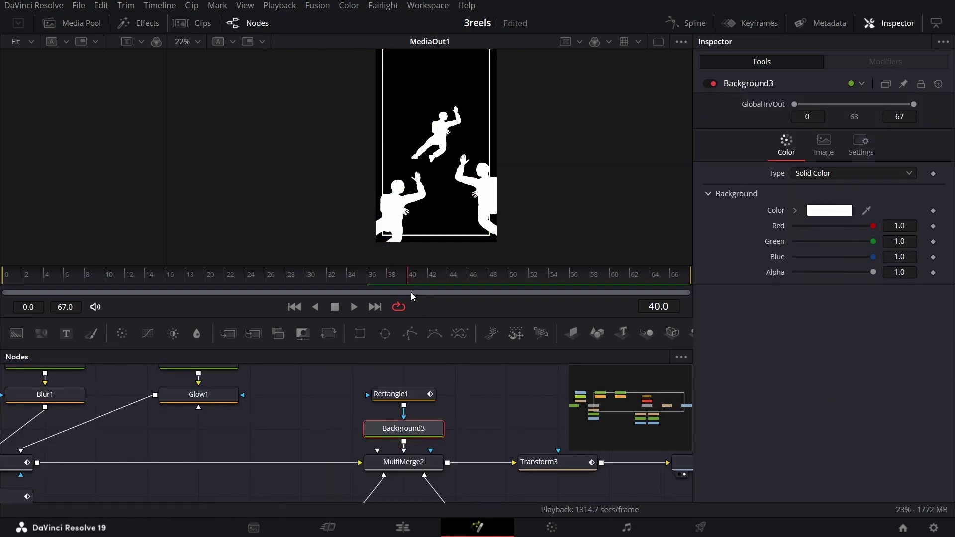
click(934, 210)
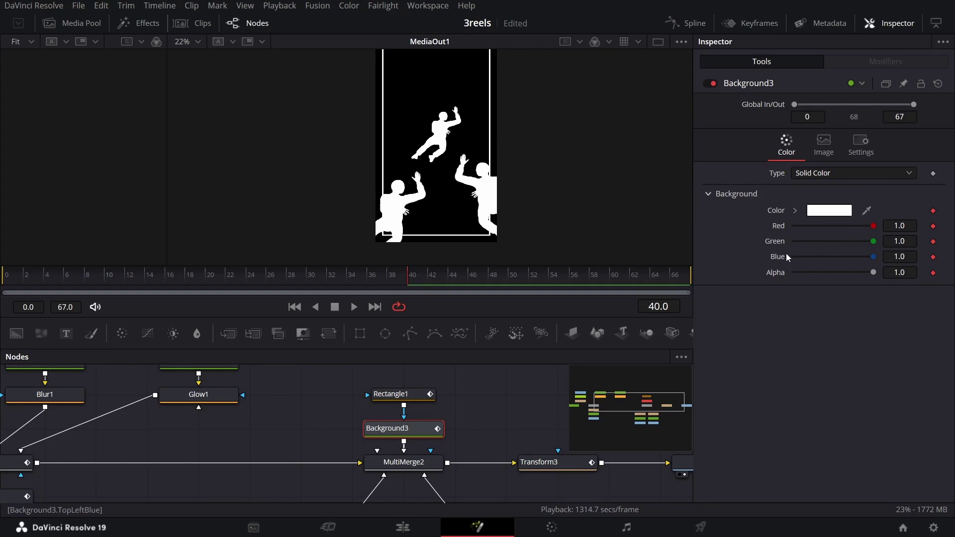
scroll(531, 414, down, 3)
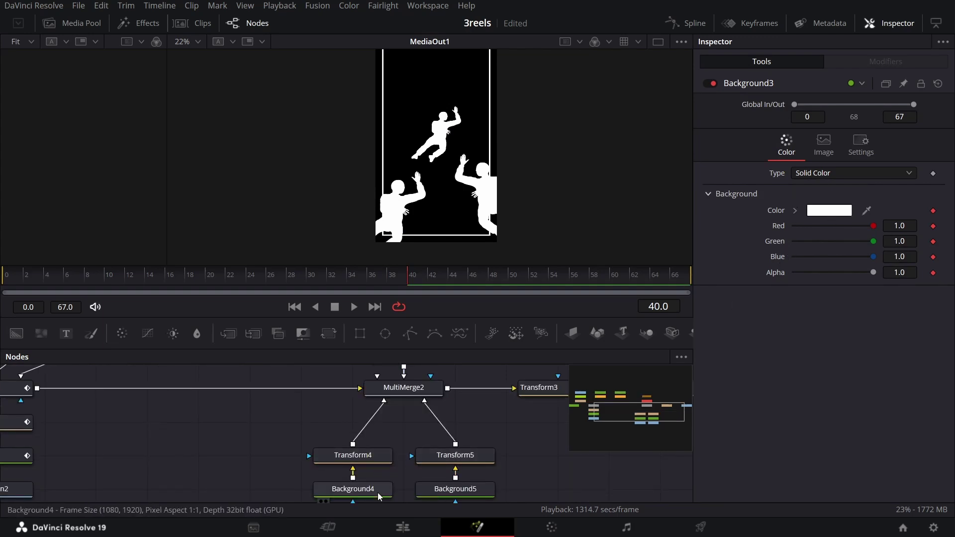
click(378, 491)
click(934, 211)
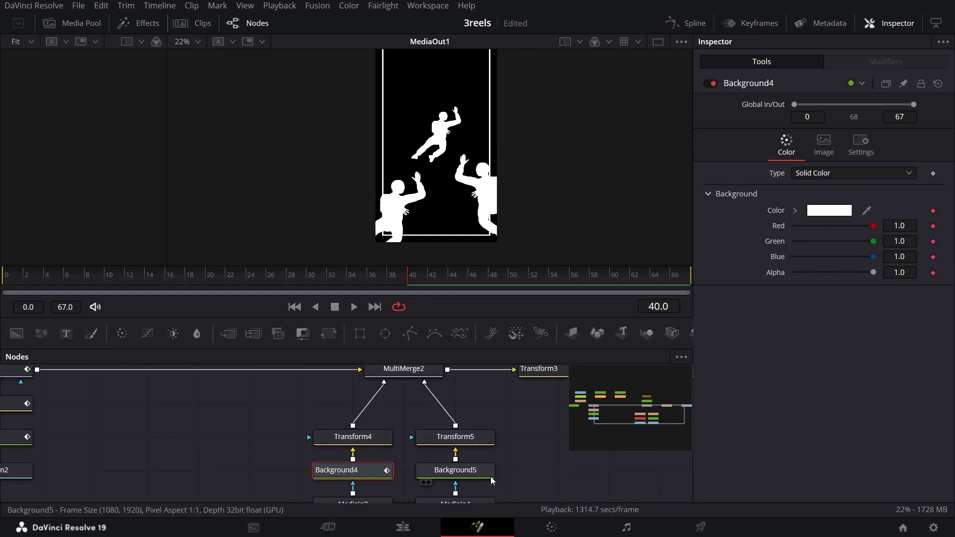
click(456, 470)
click(934, 211)
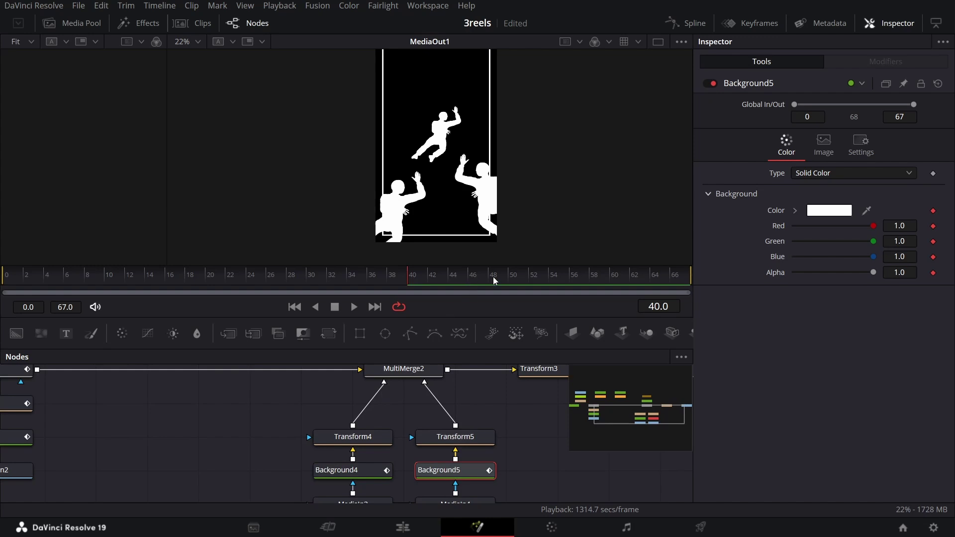
Step: Keyframe the colors of Background5, Background4 and Background3 to pure red at frame 55
click(560, 276)
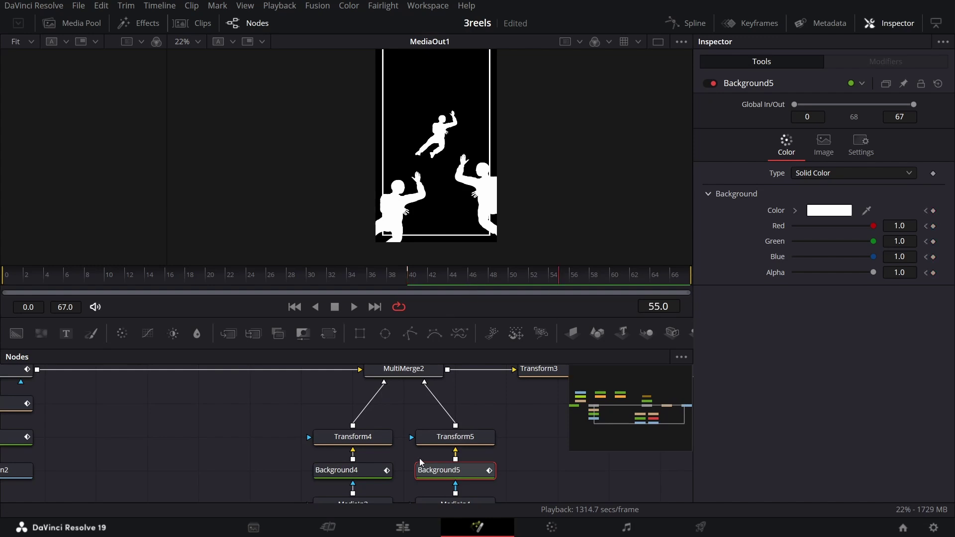
click(795, 211)
click(894, 222)
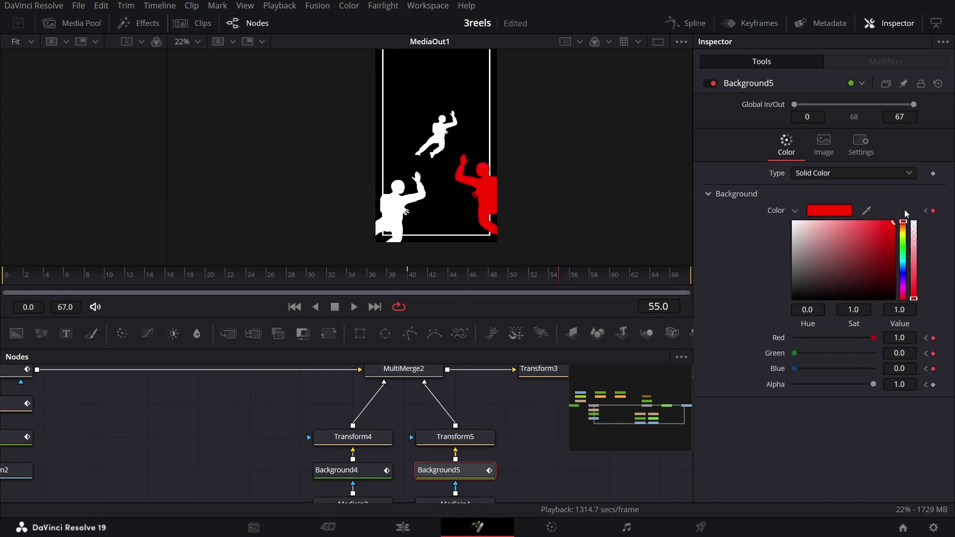
click(374, 474)
click(795, 211)
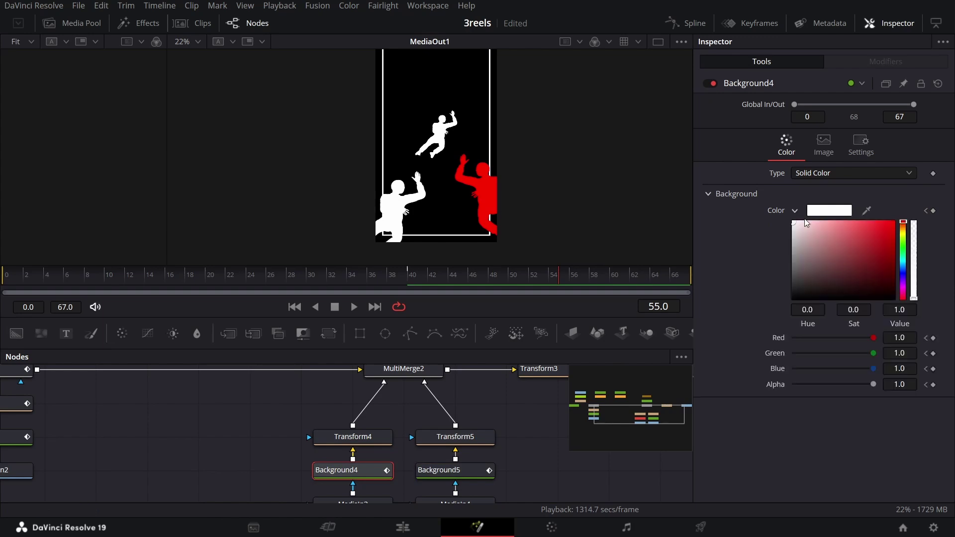
click(894, 222)
scroll(438, 428, up, 2)
click(403, 377)
click(894, 222)
click(796, 211)
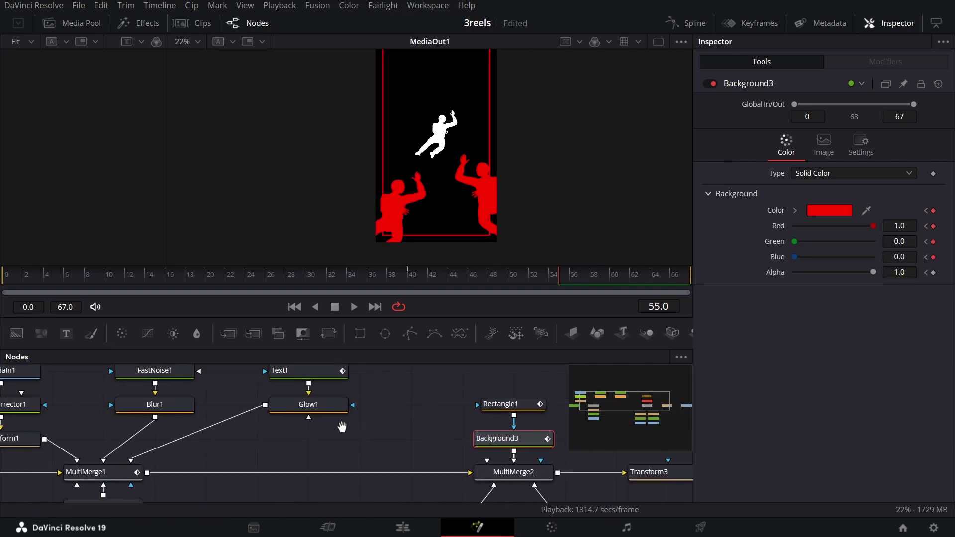
Step: Keyframe Background2's color as white at frame 40 and pure red at frame 55
scroll(341, 429, up, 3)
scroll(380, 406, down, 4)
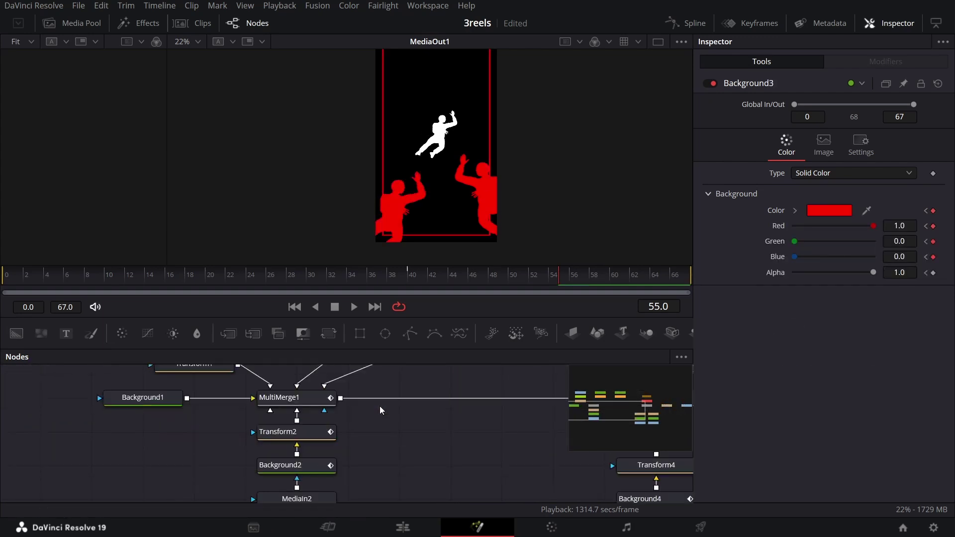
click(319, 471)
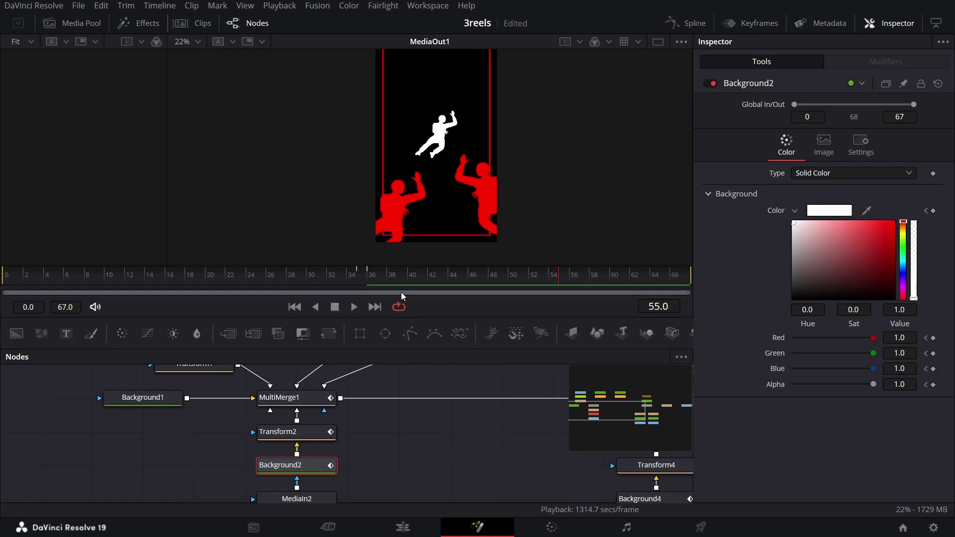
click(411, 278)
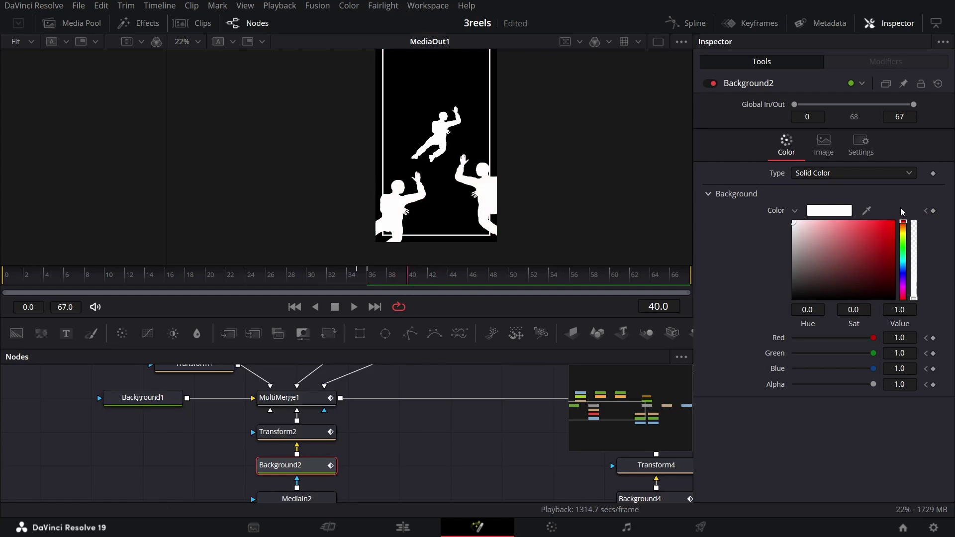
click(575, 276)
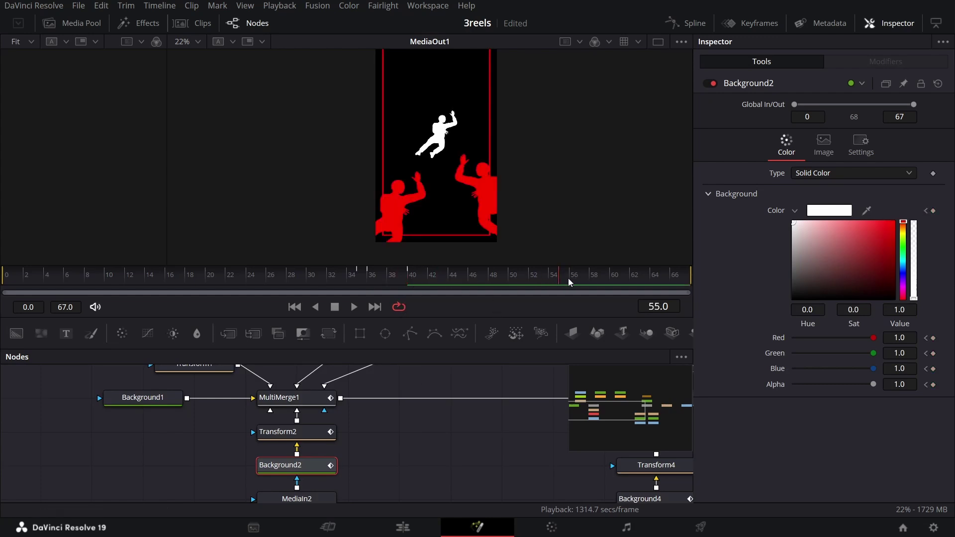
click(894, 222)
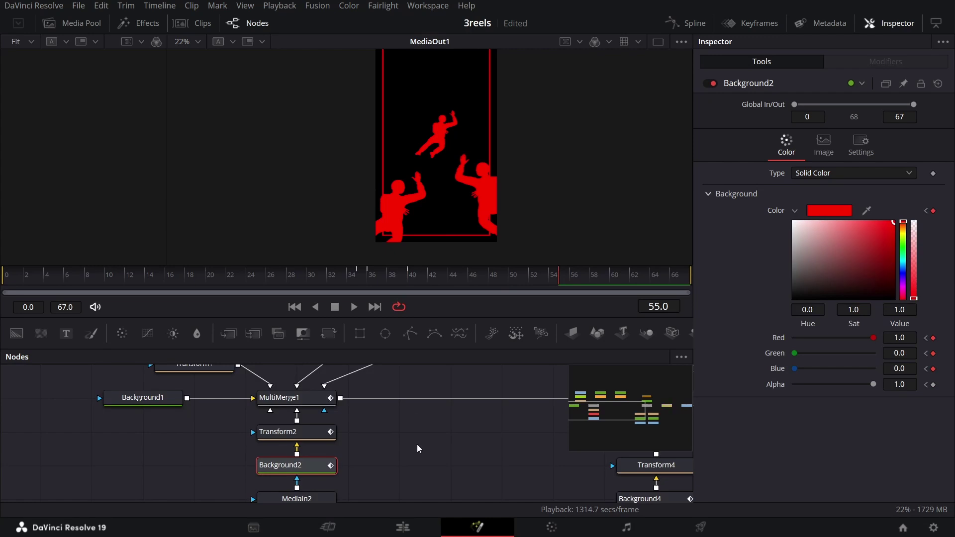
Step: Scrub the timeline between about frames 27 and 50 to review the scene cut and the white-to-red color animation
click(513, 463)
scroll(513, 463, down, 3)
scroll(535, 419, down, 3)
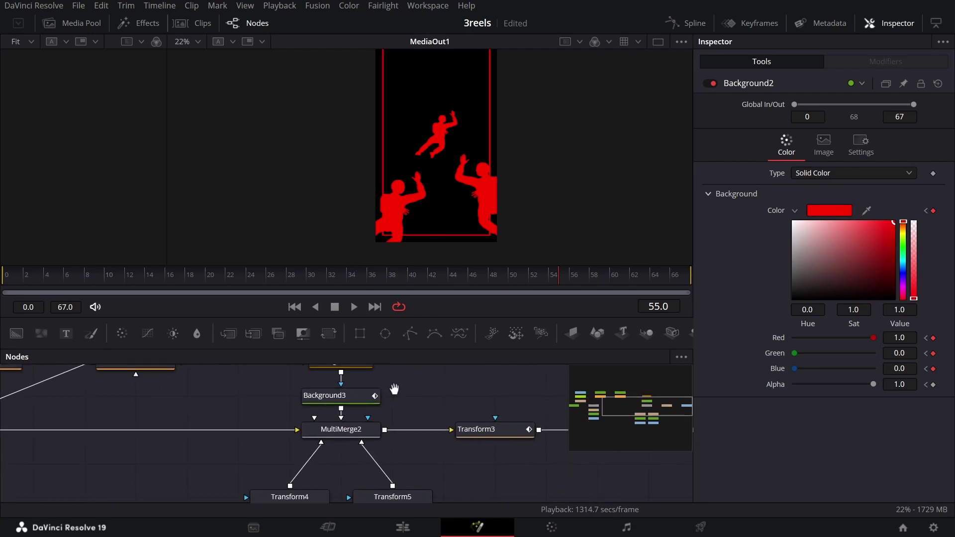
scroll(394, 390, up, 3)
scroll(387, 414, up, 1)
click(445, 276)
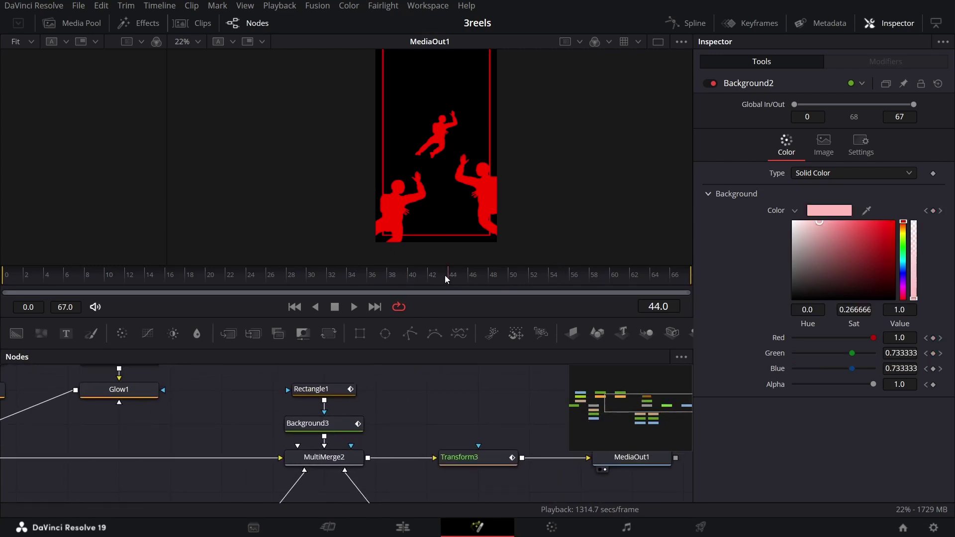
click(283, 278)
drag(282, 279, 512, 281)
Step: Keyframe the Blend of MultiMerge2's Transform4 and Transform5 layers at 1.0 on frame 36
click(348, 459)
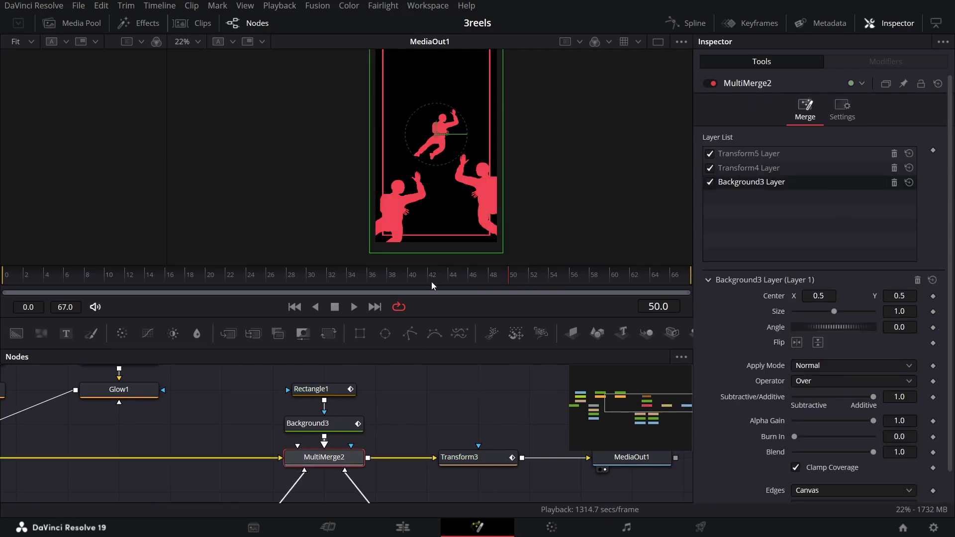
drag(358, 282, 371, 282)
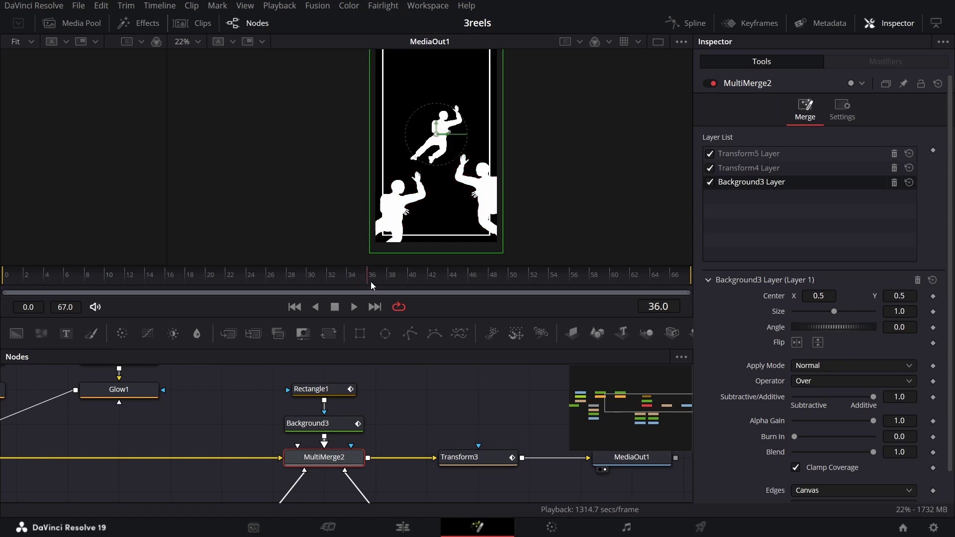
click(764, 173)
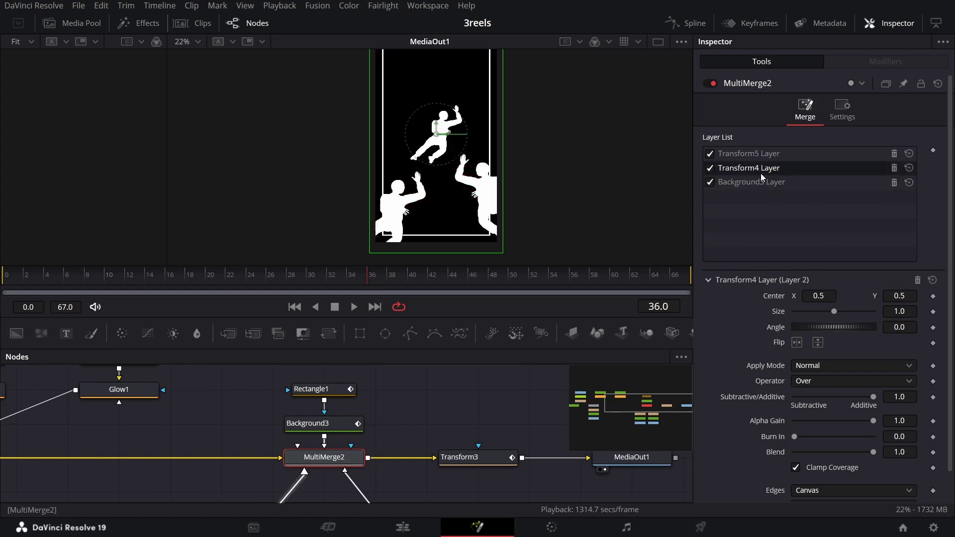
click(933, 452)
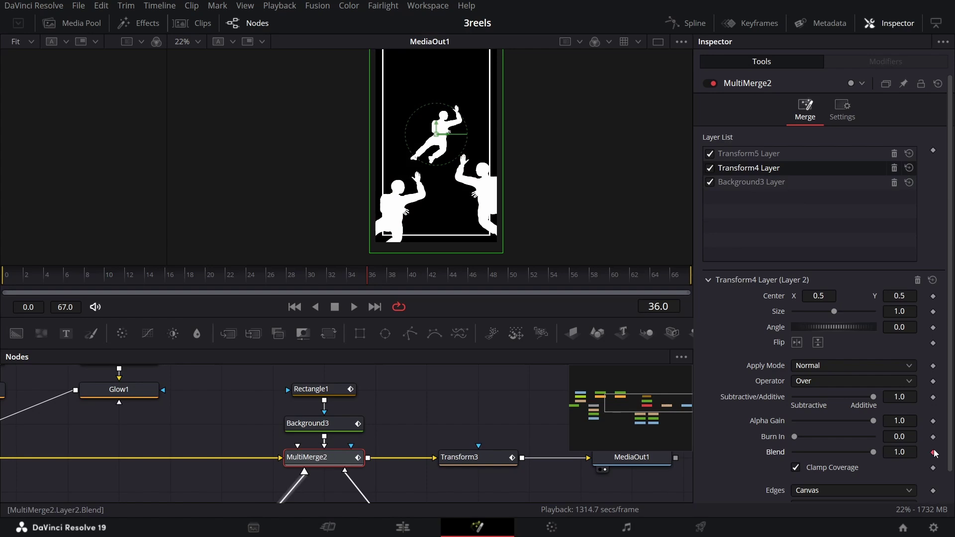
click(765, 158)
click(934, 452)
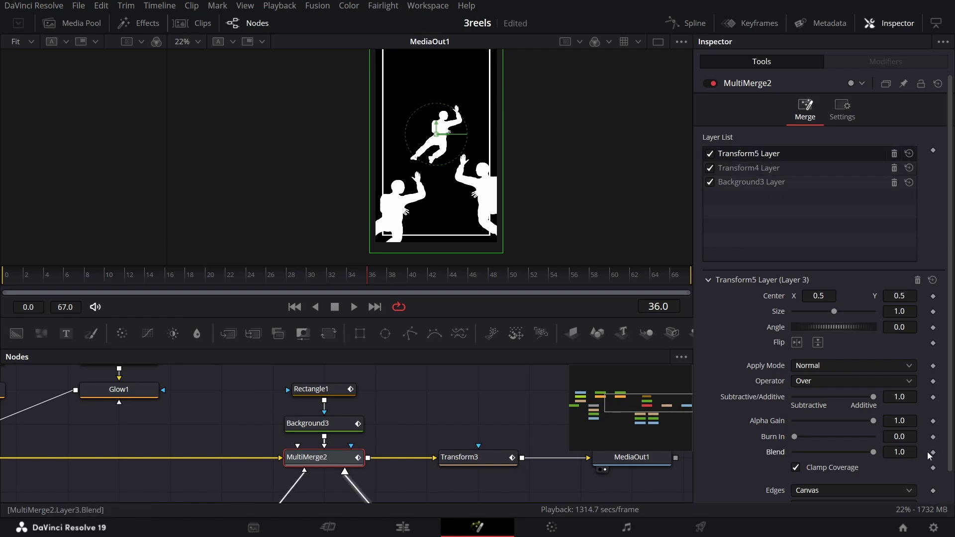
Step: Keyframe the Blend of the Transform5 and Transform4 layers at 0.0 on frame 35, and play back the cut
click(356, 280)
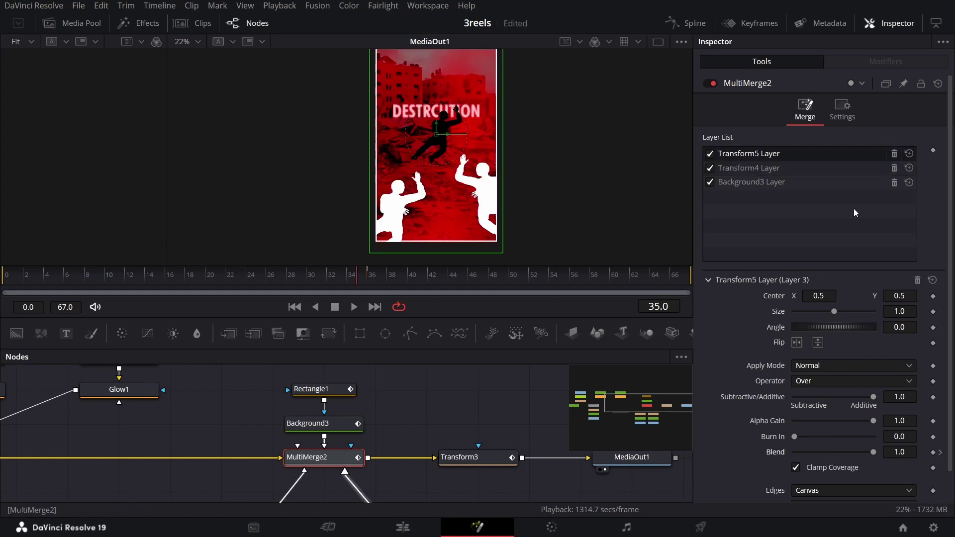
drag(874, 452, 765, 459)
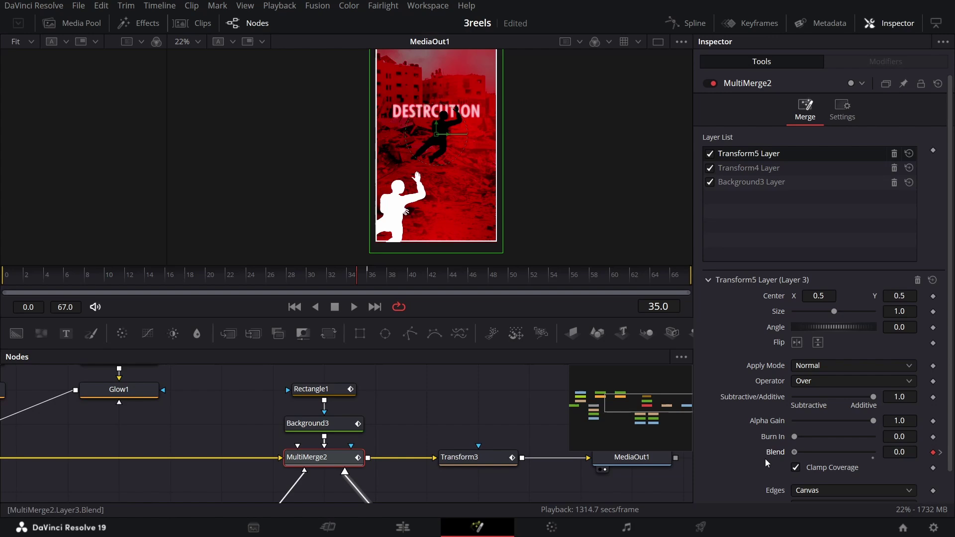
click(765, 170)
drag(875, 452, 744, 466)
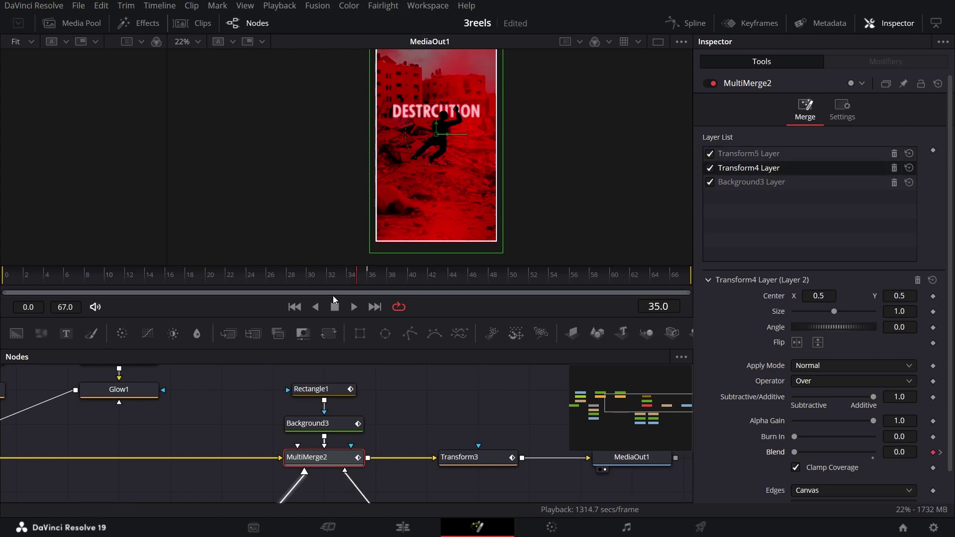
key(space)
click(381, 280)
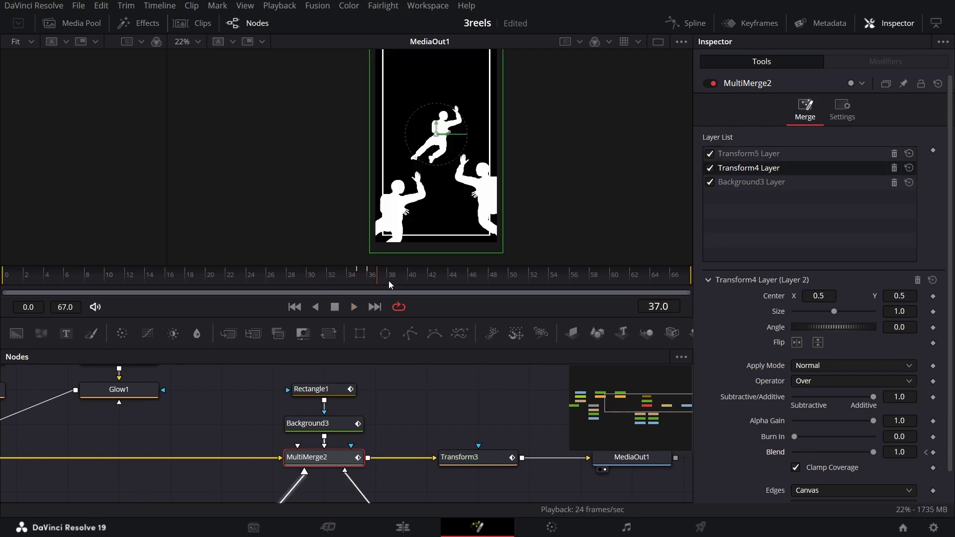
key(space)
Step: Keyframe the Size of MultiMerge2's Transform5 and Transform4 layers at 1.0 on frame 36
click(373, 278)
scroll(328, 398, down, 3)
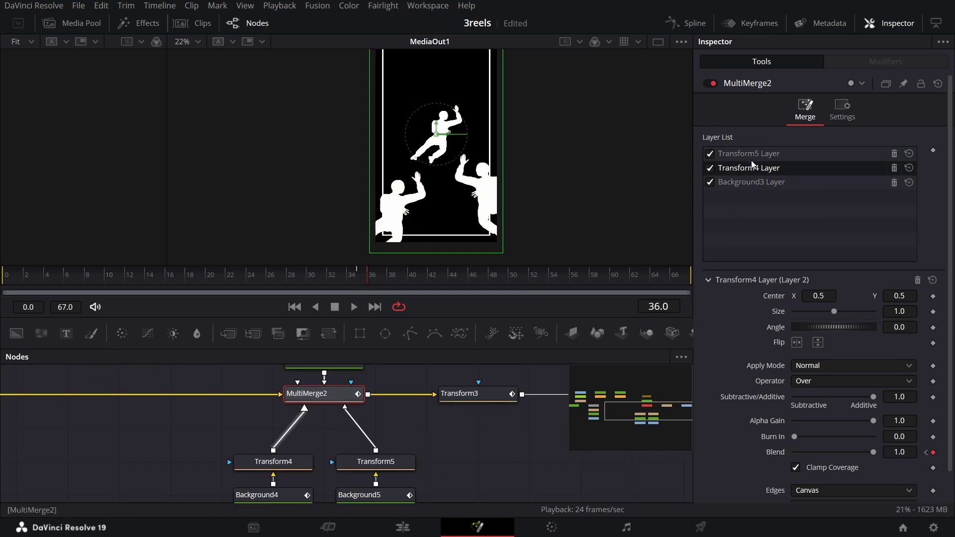
click(732, 153)
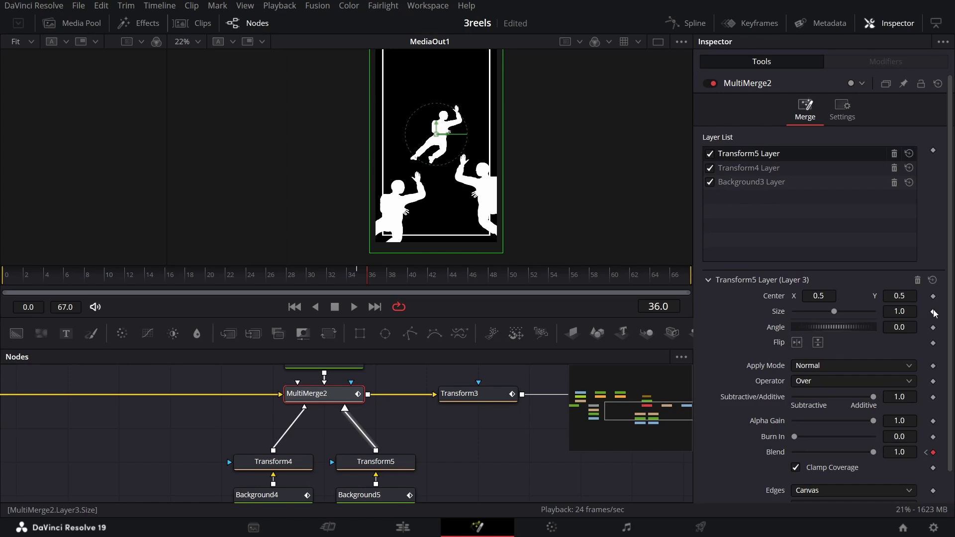
click(764, 168)
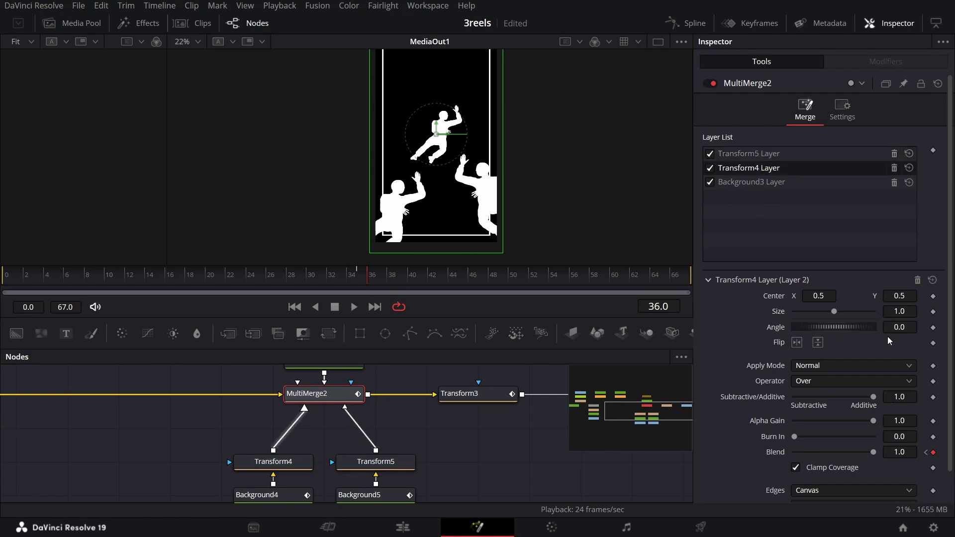
click(933, 311)
Step: Keyframe the Size of the Transform5 and Transform4 layers at 0.7 on frame 67, and preview the shrinking silhouettes
drag(381, 273, 724, 285)
click(903, 311)
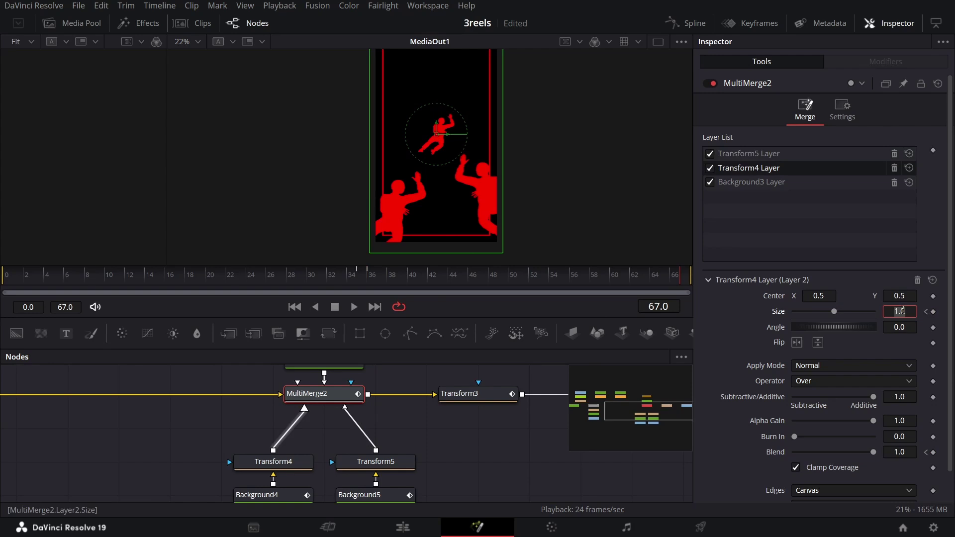
click(759, 156)
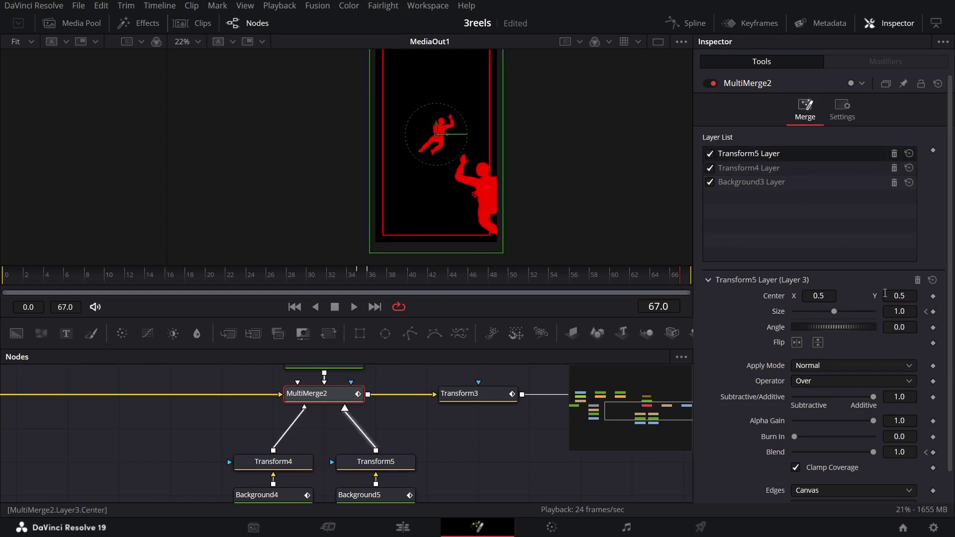
click(898, 309)
key(Tab)
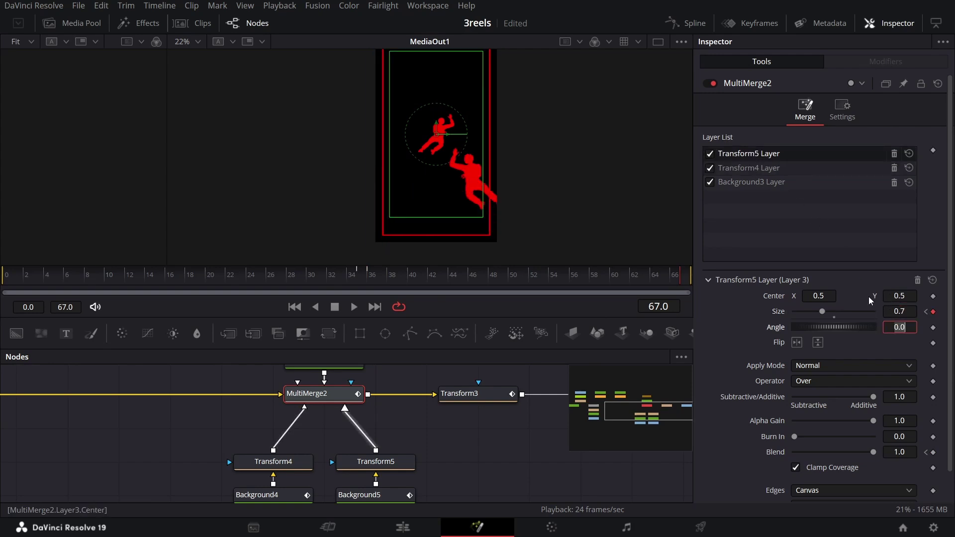
click(752, 168)
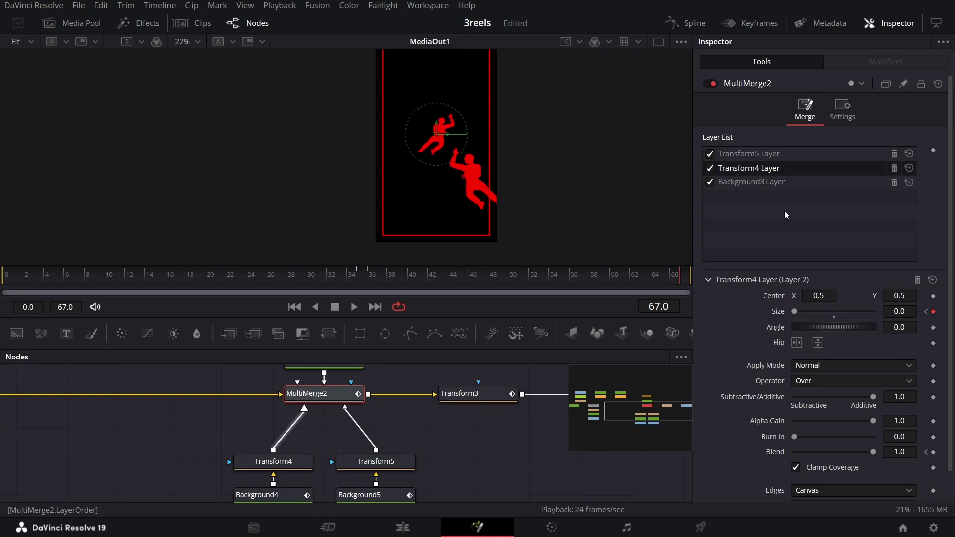
click(905, 312)
text(0.7)
key(Tab)
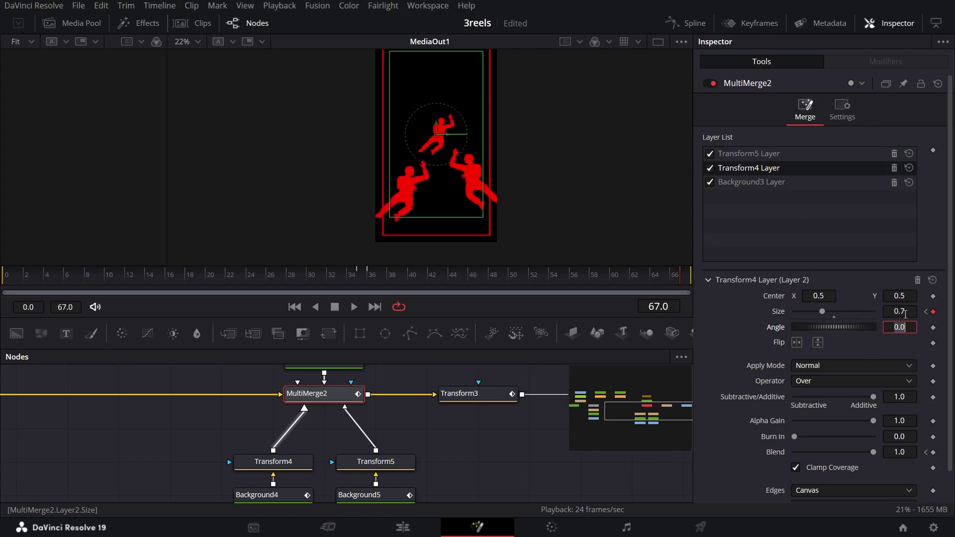
click(354, 307)
click(469, 430)
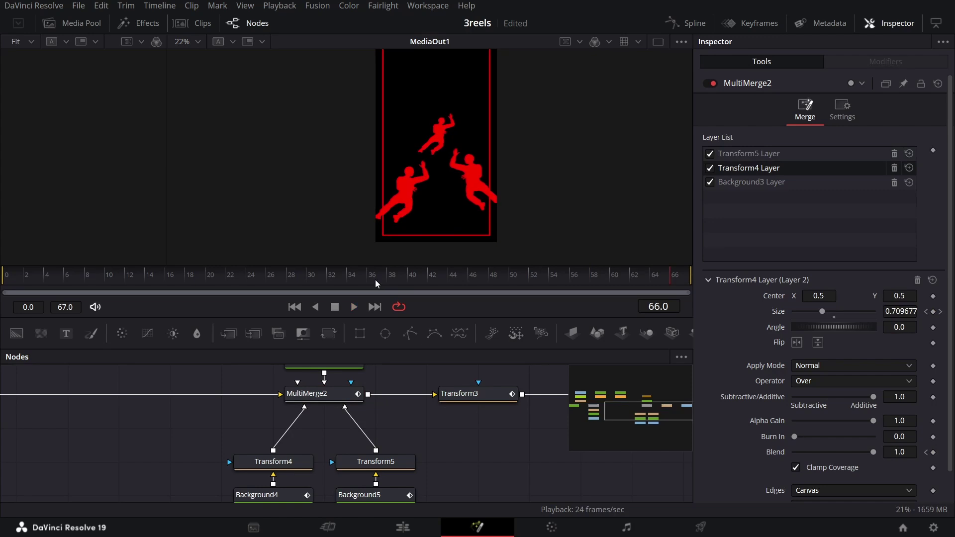
drag(376, 280, 437, 283)
Step: Keyframe the Size of MultiMerge2's Background3 layer at 1.0 on frame 36
scroll(393, 402, up, 3)
click(326, 402)
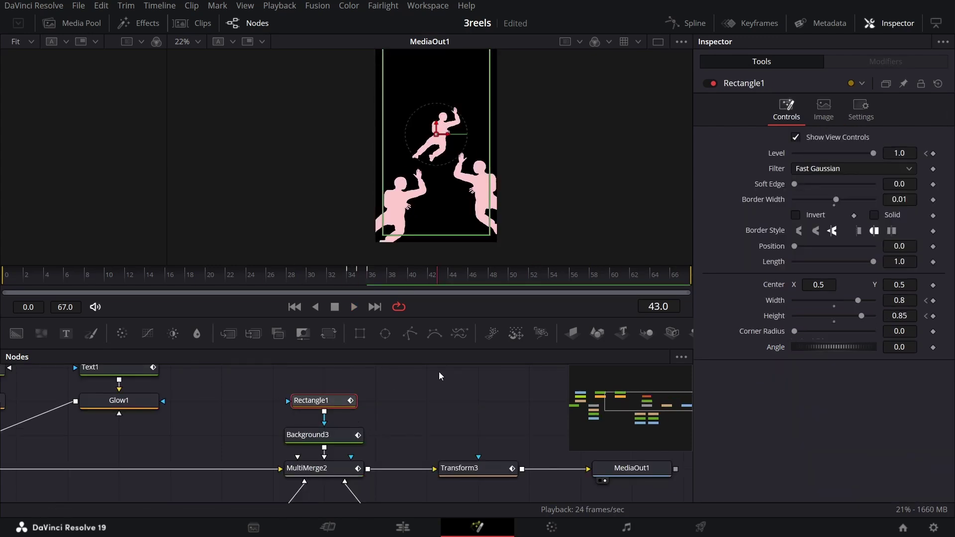
click(326, 470)
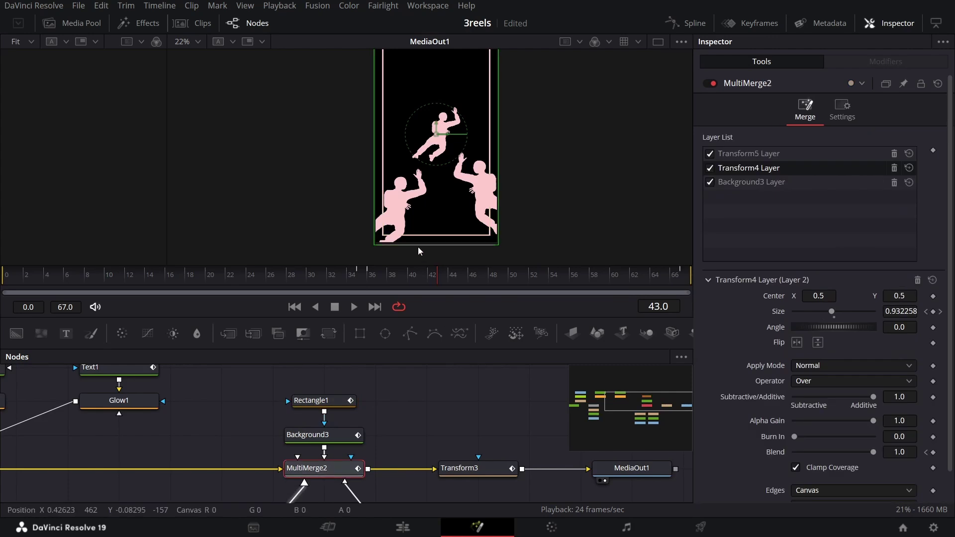
click(746, 183)
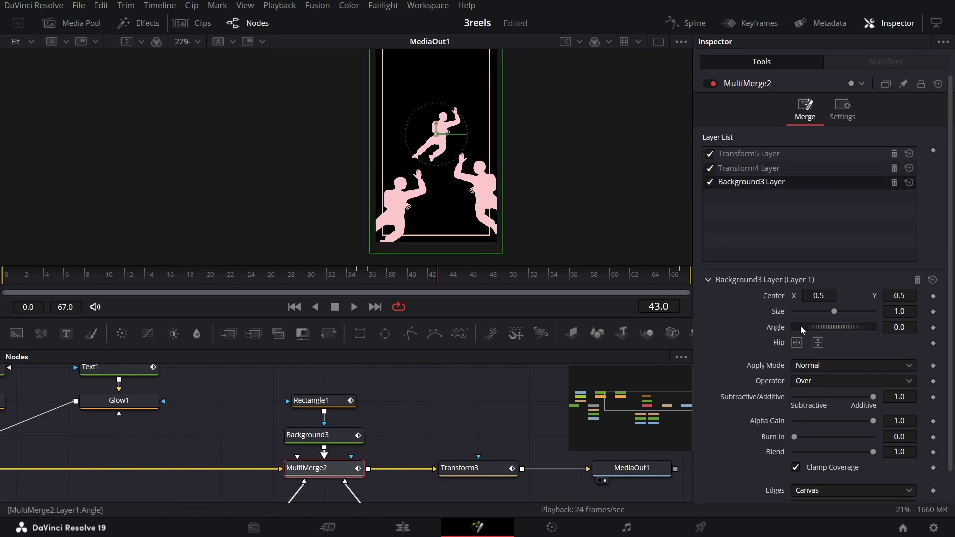
drag(832, 312, 834, 315)
click(374, 276)
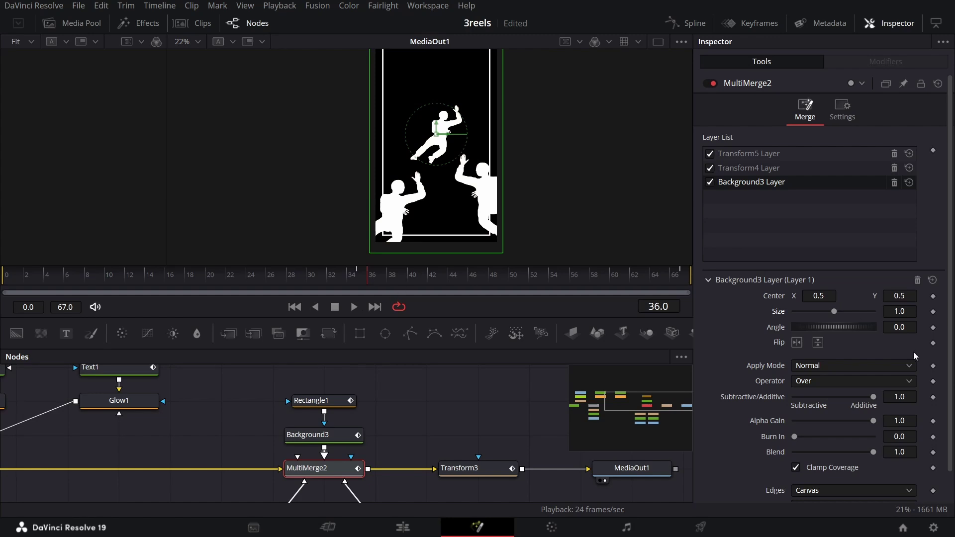
click(934, 311)
Step: Keyframe the Size of the Background3 layer at 0.7 on frame 67, and play back the shrinking outline
click(682, 276)
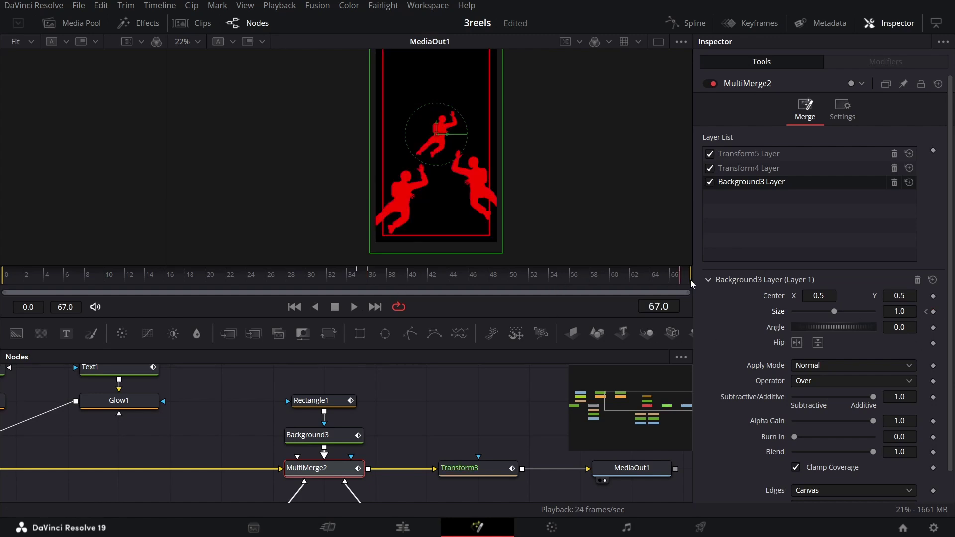
click(910, 312)
text(0.7)
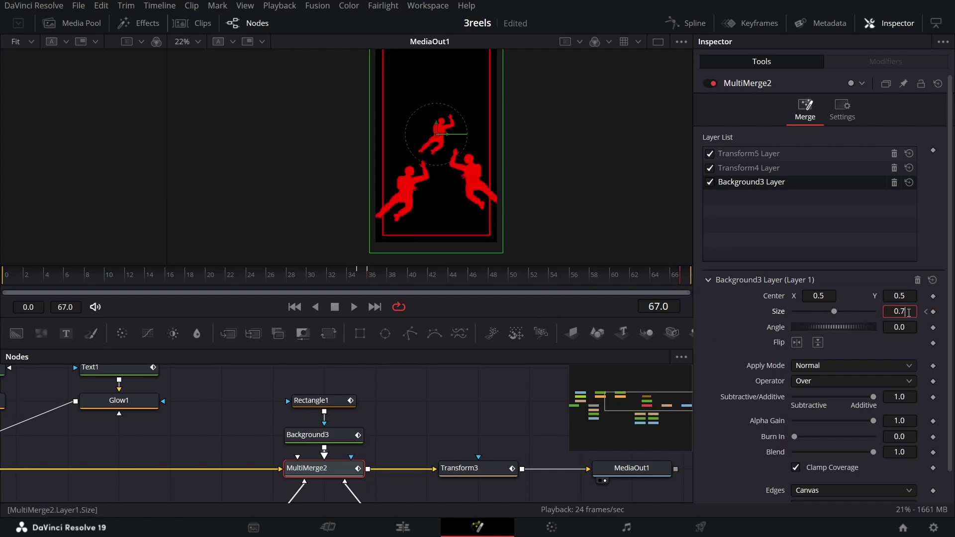
key(Tab)
click(337, 264)
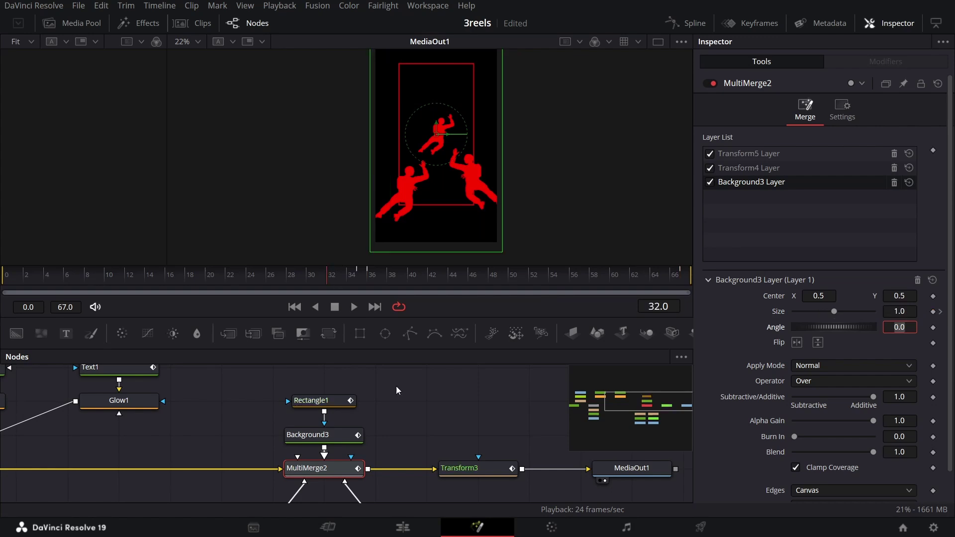
key(space)
key(space)
Step: Move Transform3 and MediaOut1 farther along the node chain and insert a Glow node between MultiMerge2 and Transform3
scroll(425, 411, right, 5)
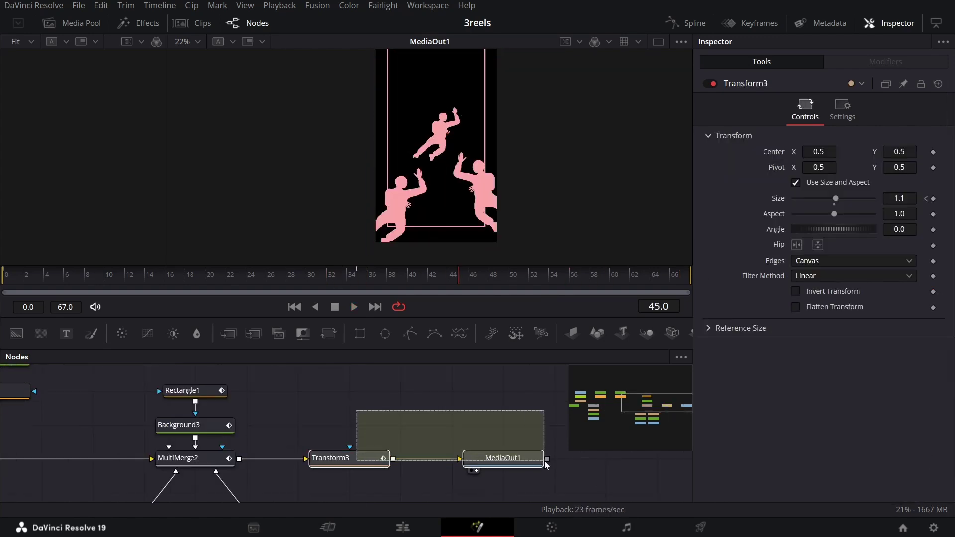
drag(356, 459, 515, 461)
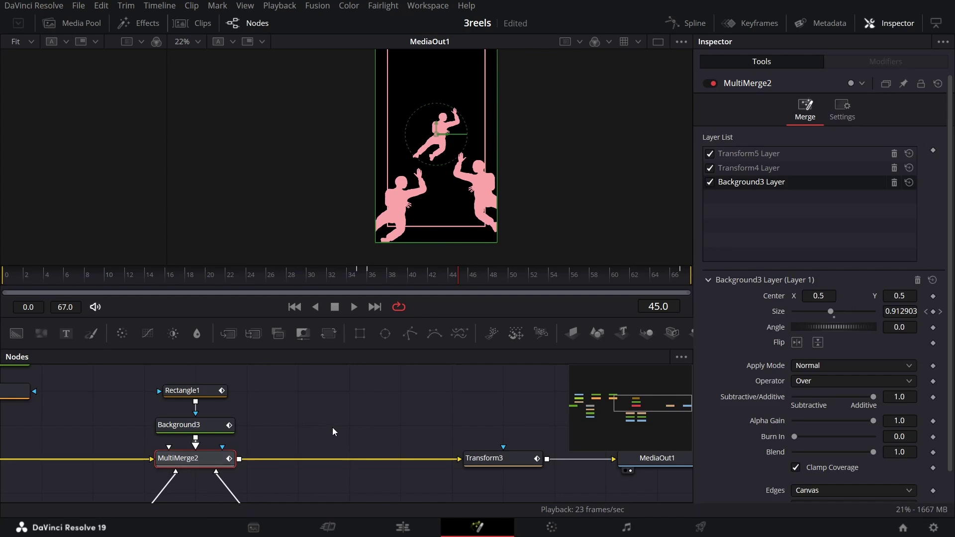
key(shift+space)
text(glow)
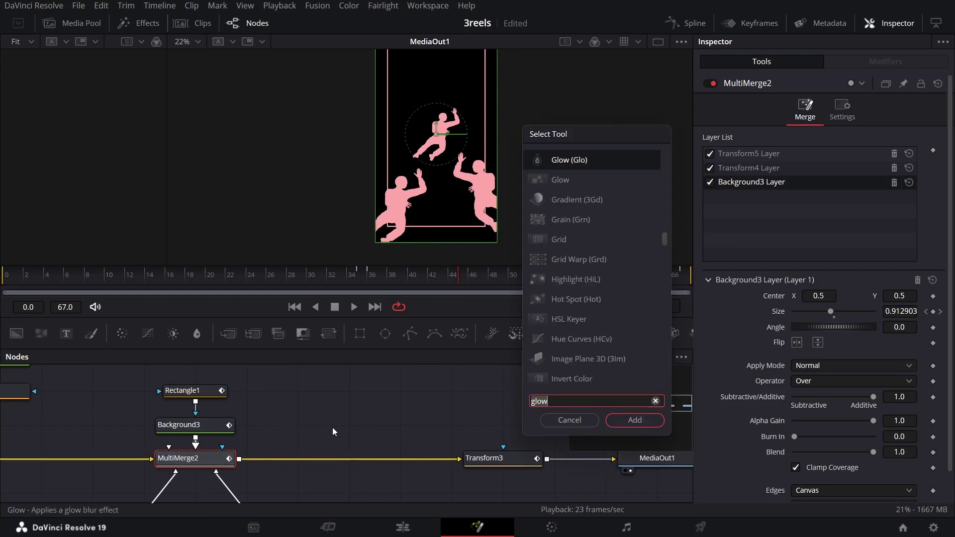
key(Return)
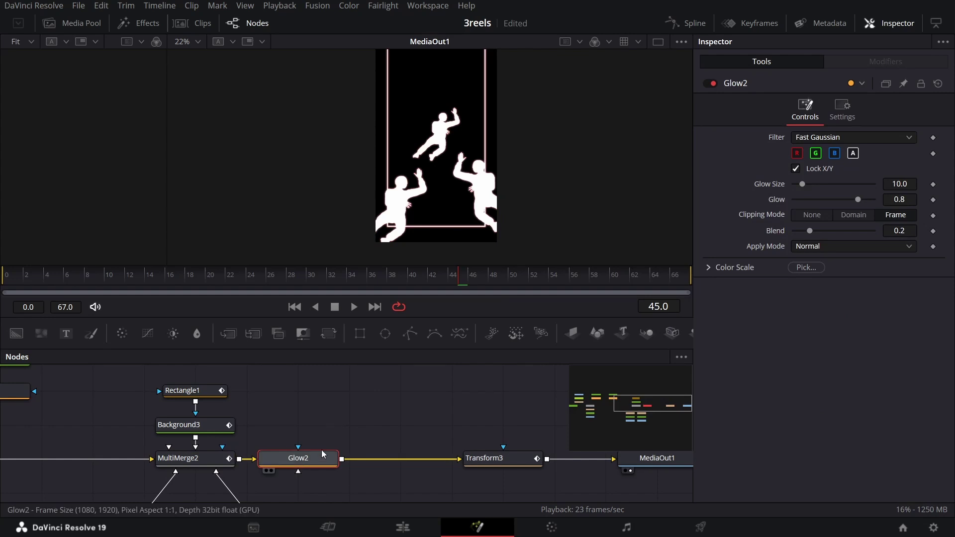
drag(306, 454, 357, 454)
Step: Set Glow2's glow size to 100 and its glow amount to 0.7
click(902, 185)
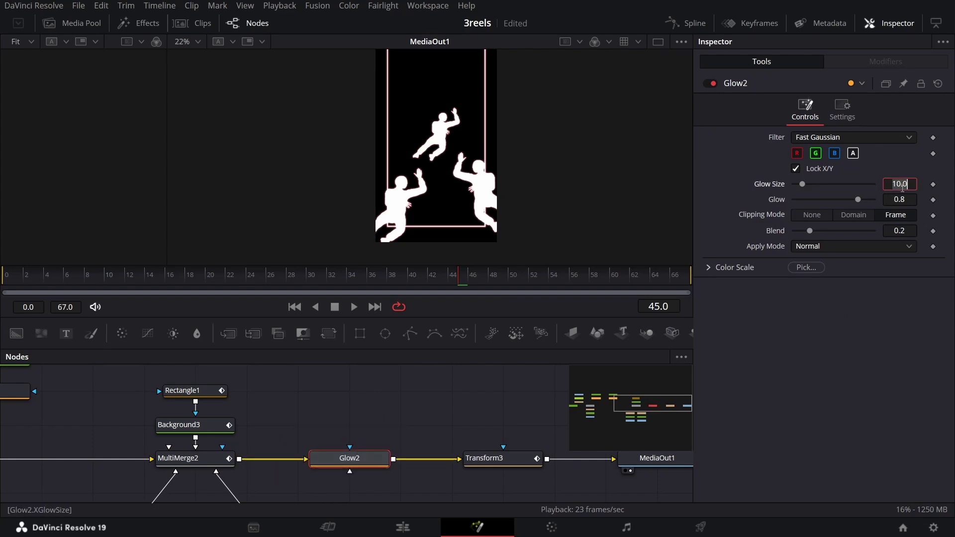
text(10)
key(Tab)
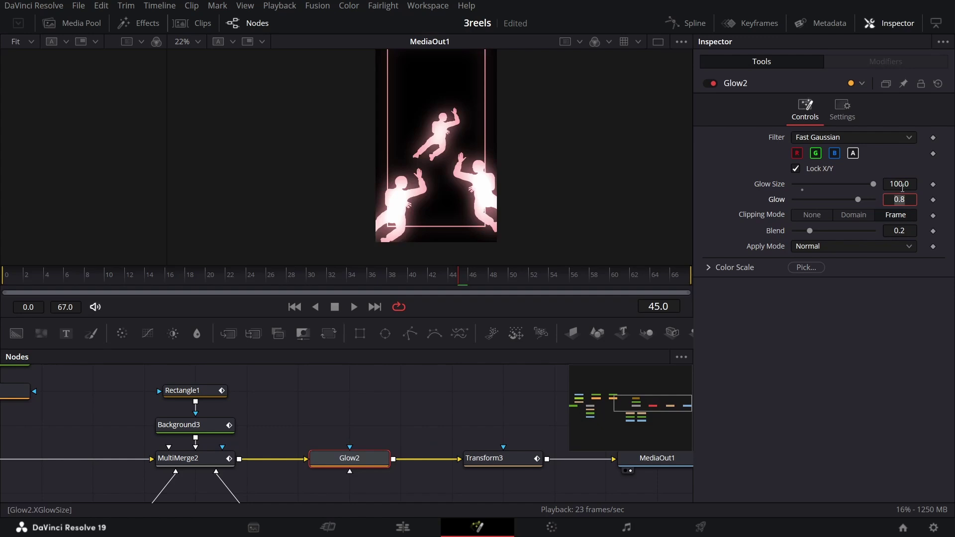
text(0.7)
key(Return)
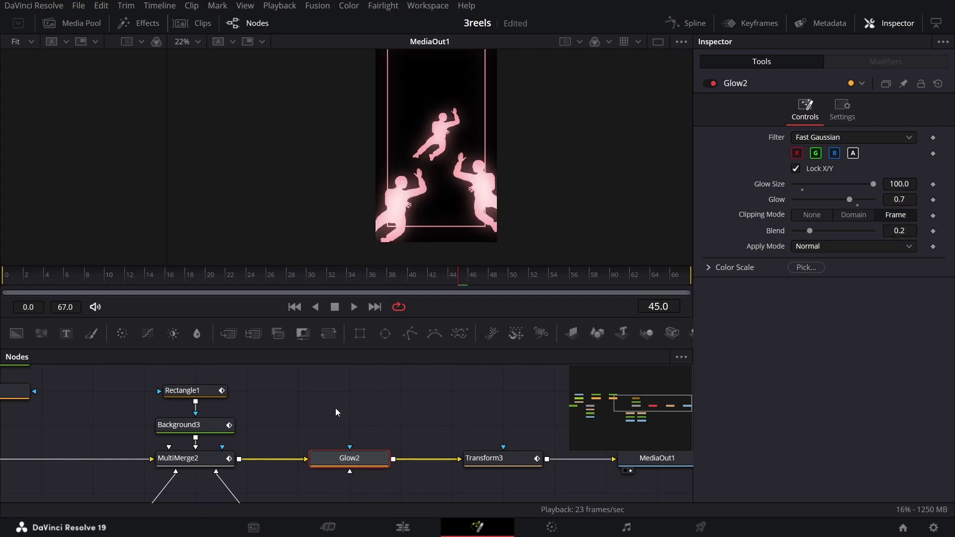
Step: Insert a BrightnessContrast node between Glow2 and Transform3 and modify its Lift with a Shake modifier
click(174, 334)
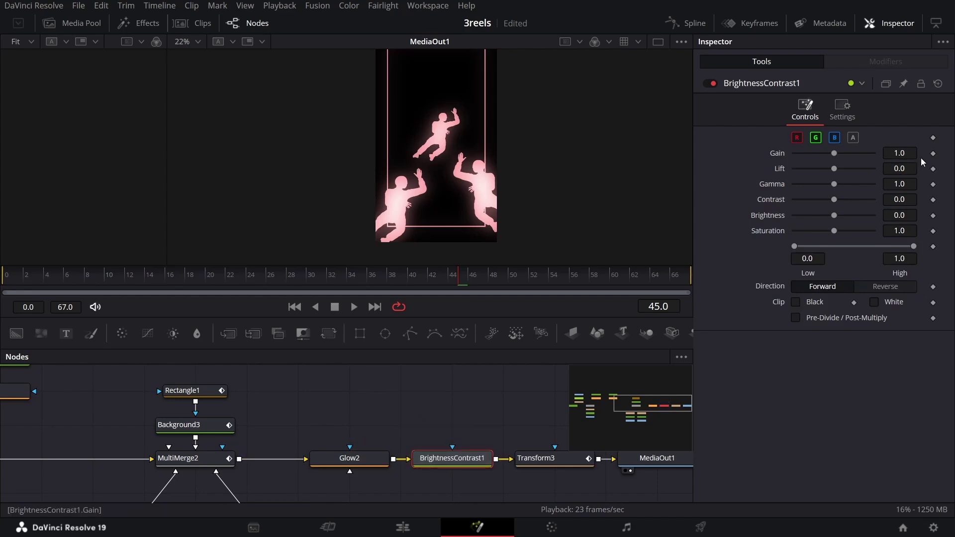
right_click(935, 175)
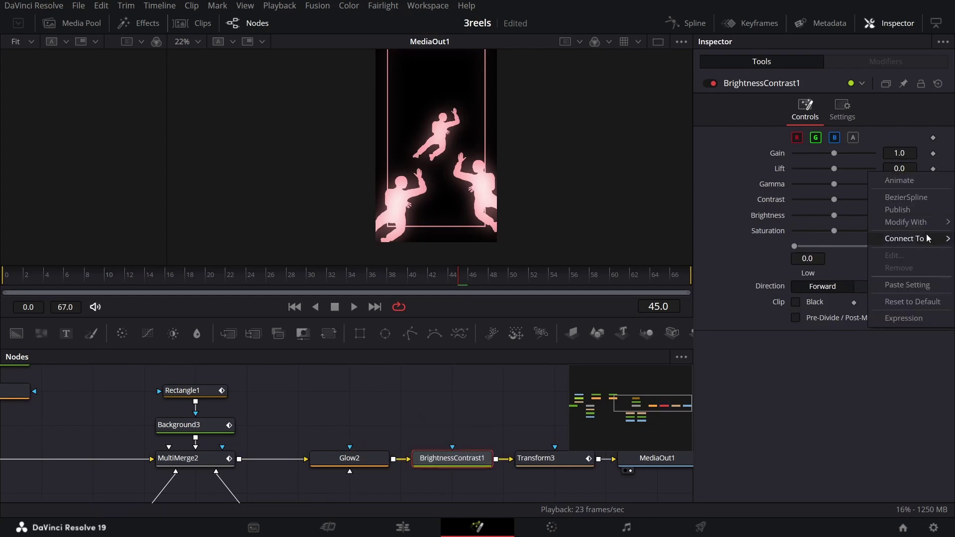
mouse_move(917, 226)
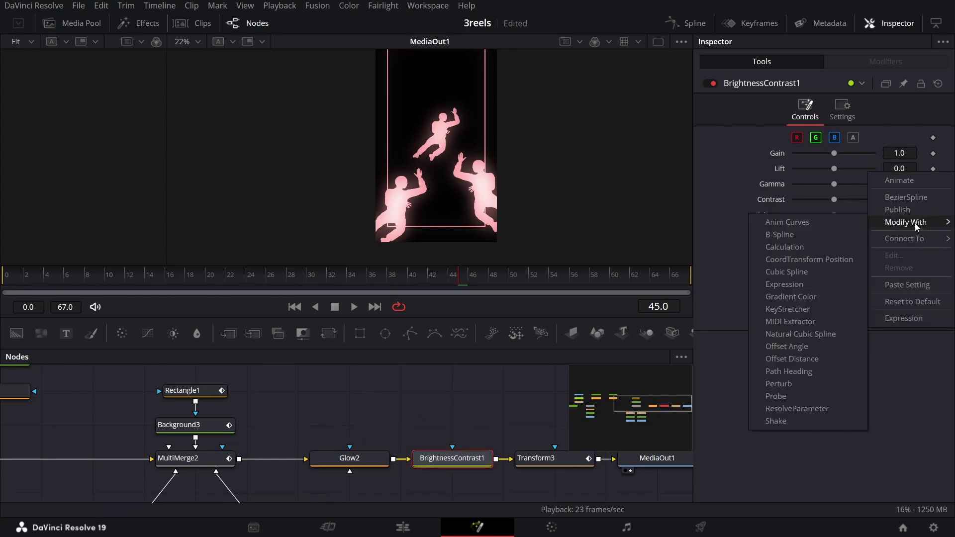
click(777, 421)
Step: Set the Lift's Shake modifier to a smoothness of 5.0 and a maximum of 0.2
click(886, 64)
click(907, 169)
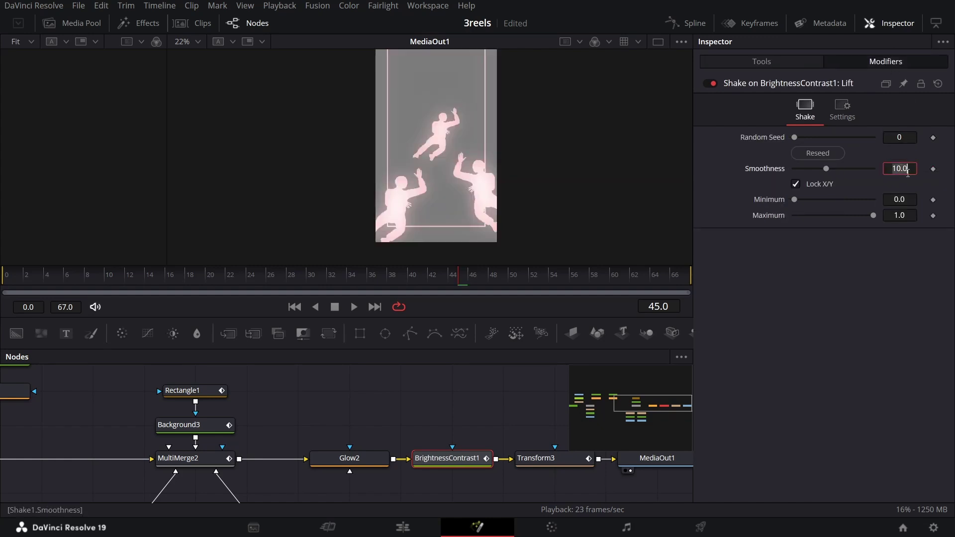
text(5)
key(Tab)
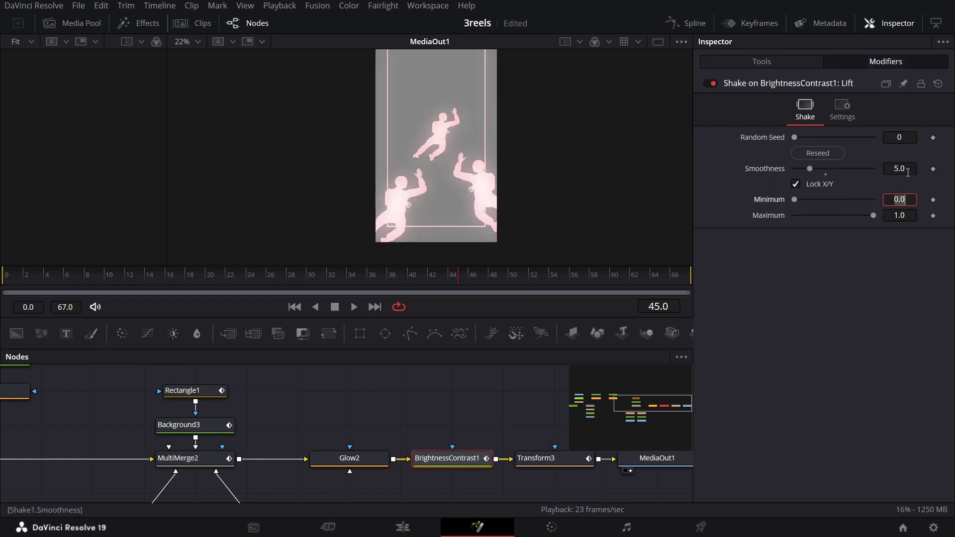
key(Tab)
text(0.25)
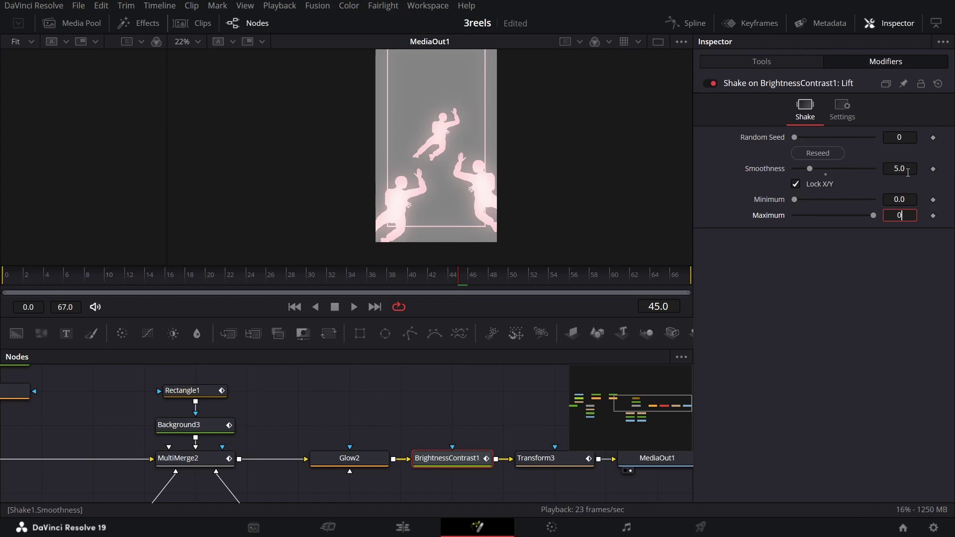
key(Tab)
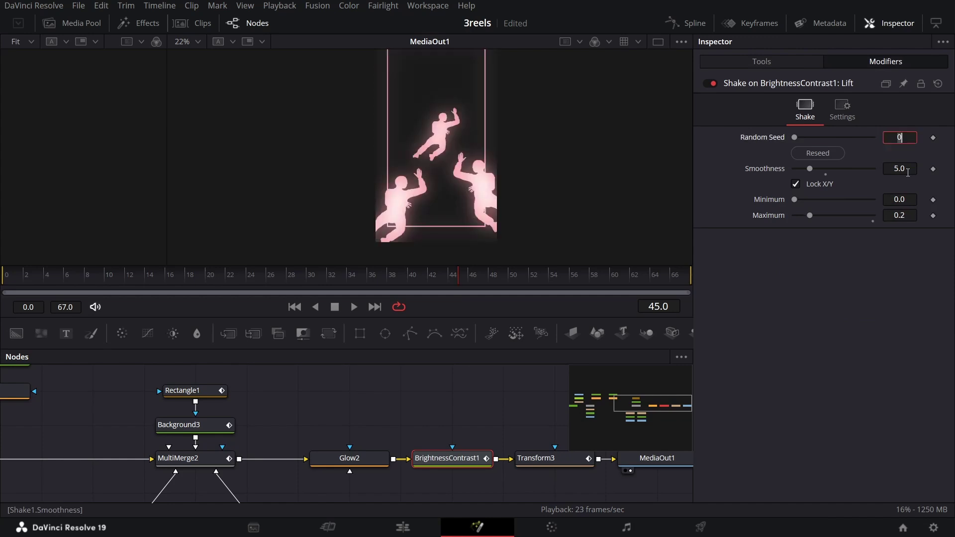
Step: Move Transform3 and MediaOut1 farther along the node chain and insert a Gaussian Blur node after BrightnessContrast1
click(468, 456)
drag(453, 420, 163, 425)
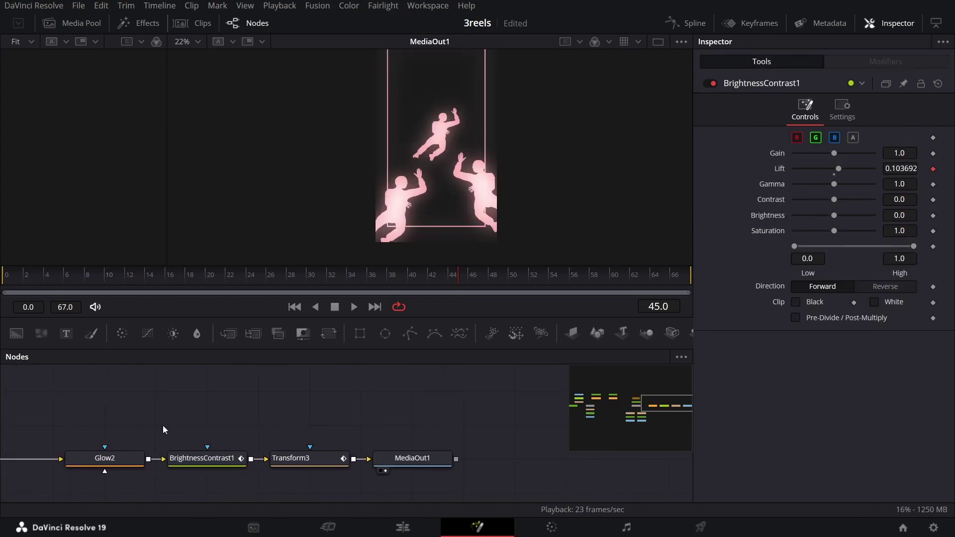
drag(258, 437, 465, 479)
drag(293, 458, 446, 458)
click(218, 459)
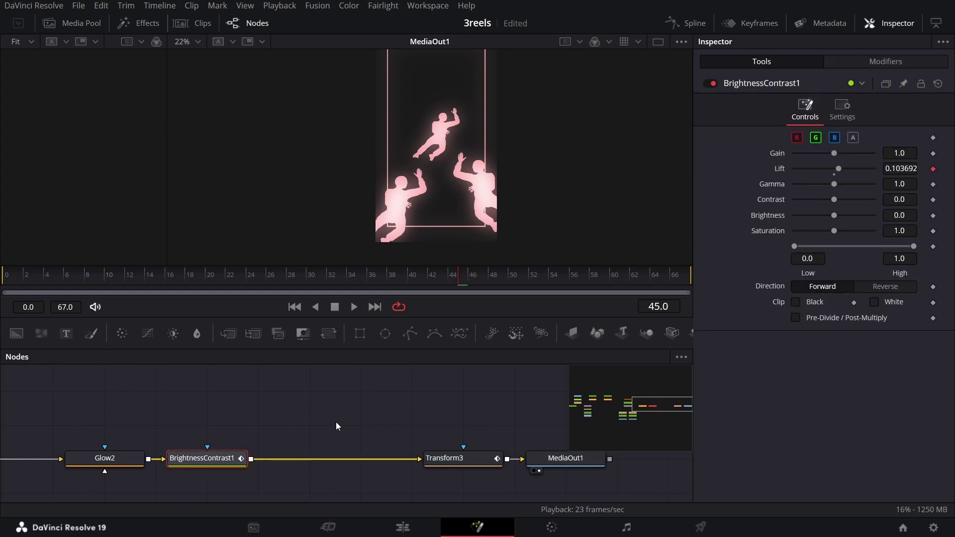
key(shift+space)
text(glow)
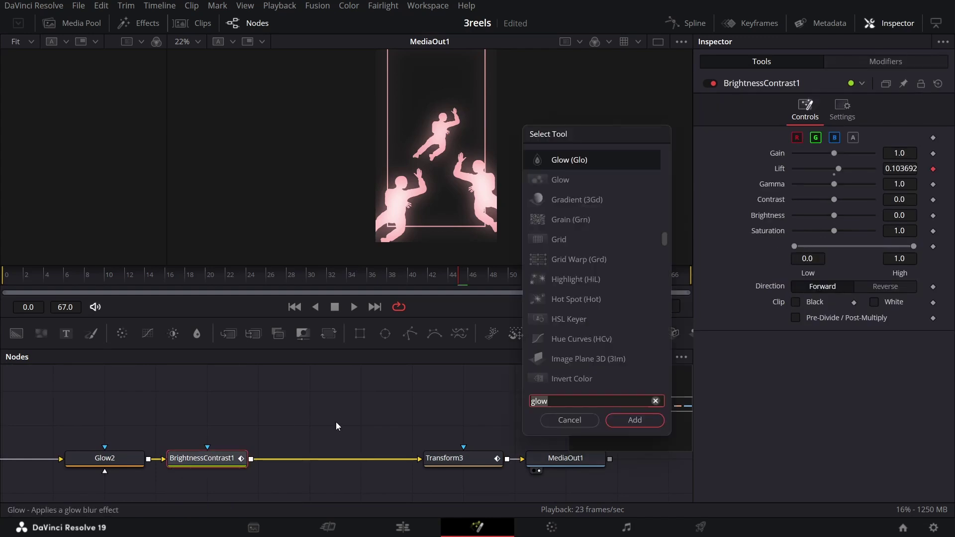
text(blur)
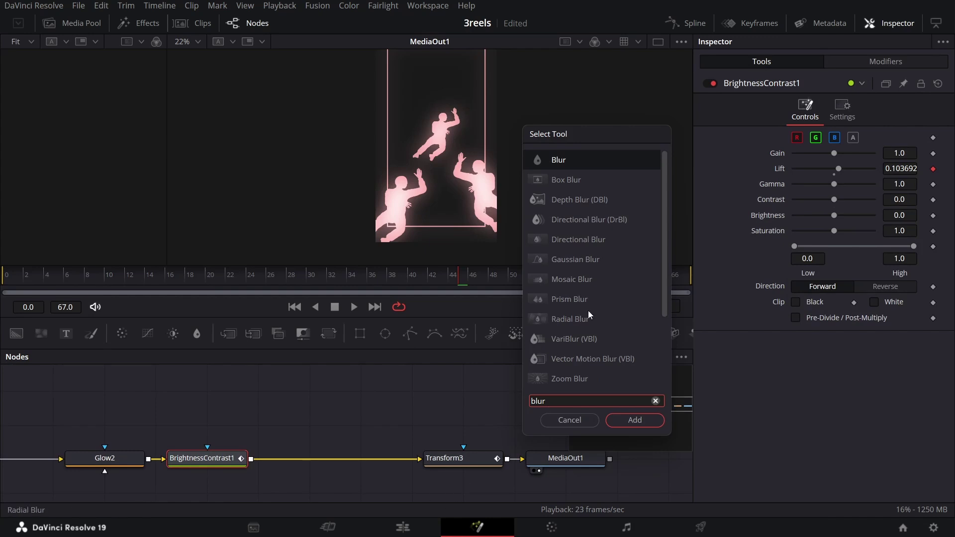
click(574, 259)
click(630, 421)
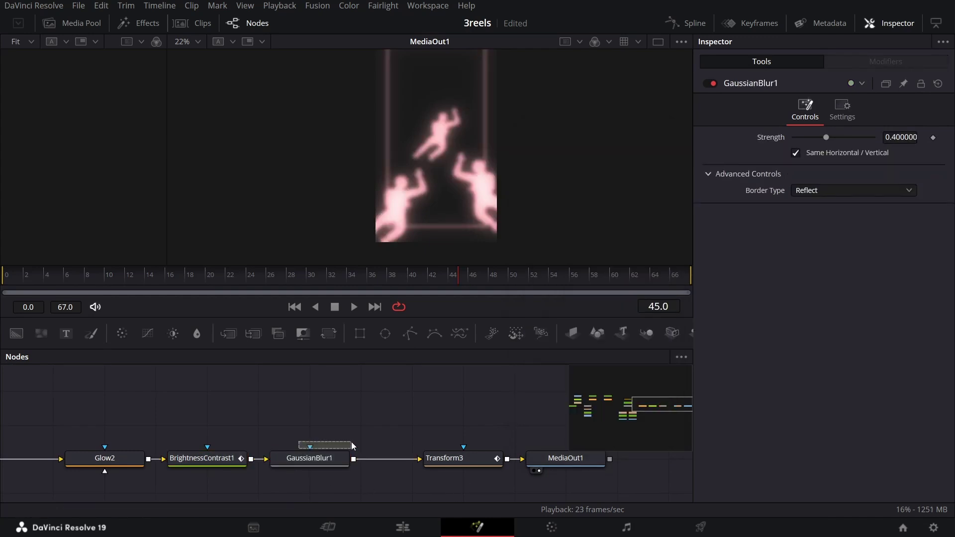
drag(351, 444, 345, 435)
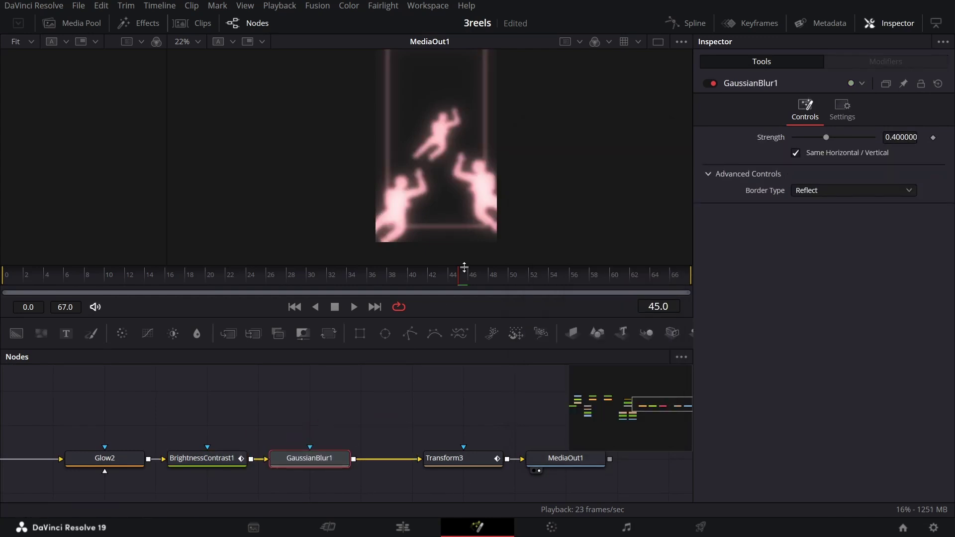
Step: Keyframe the Strength of GaussianBlur1 at 0.0 on frame 50
drag(487, 281, 514, 282)
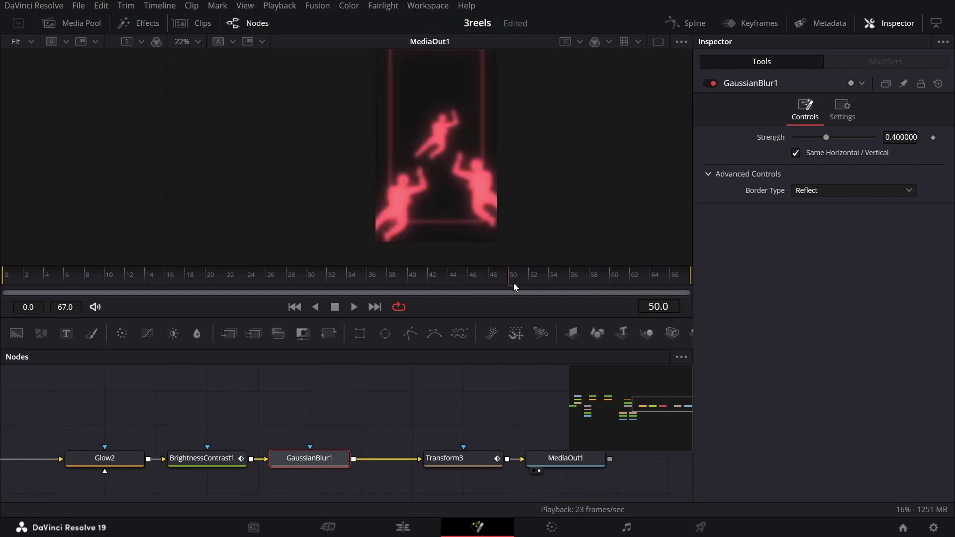
click(934, 139)
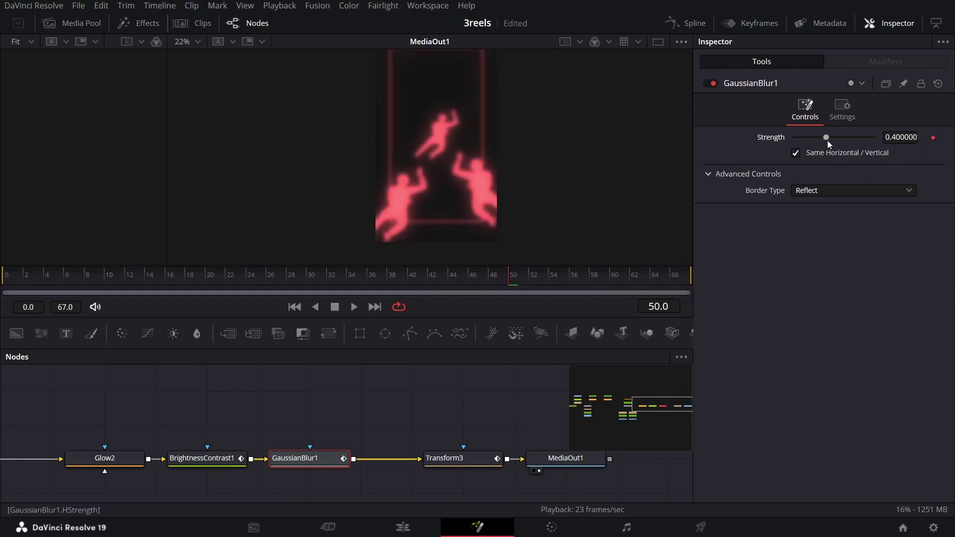
drag(827, 138, 742, 146)
Step: Keyframe the Strength of GaussianBlur1 at 0.4 on frame 65, and play back the composition from frame 0
click(596, 279)
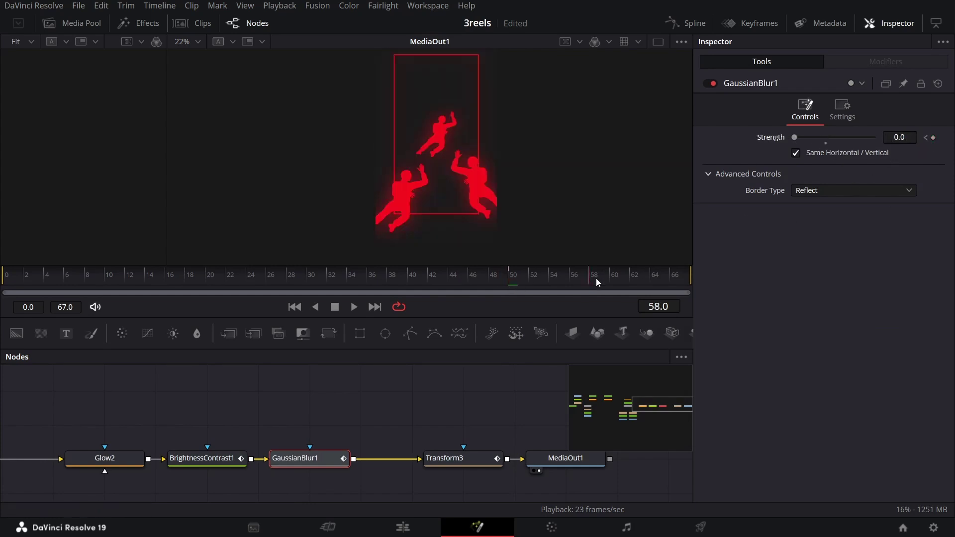
drag(596, 278, 670, 286)
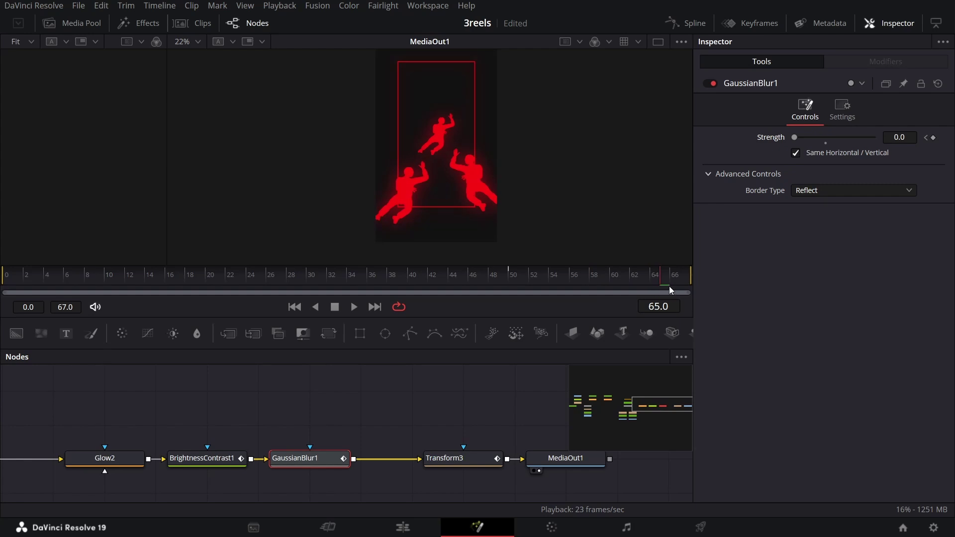
click(911, 134)
text(0.4)
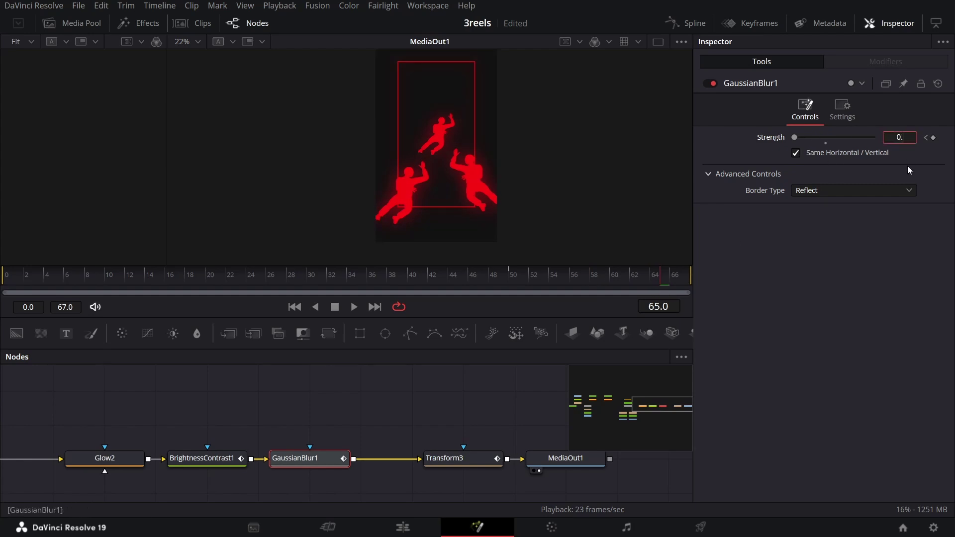
key(Return)
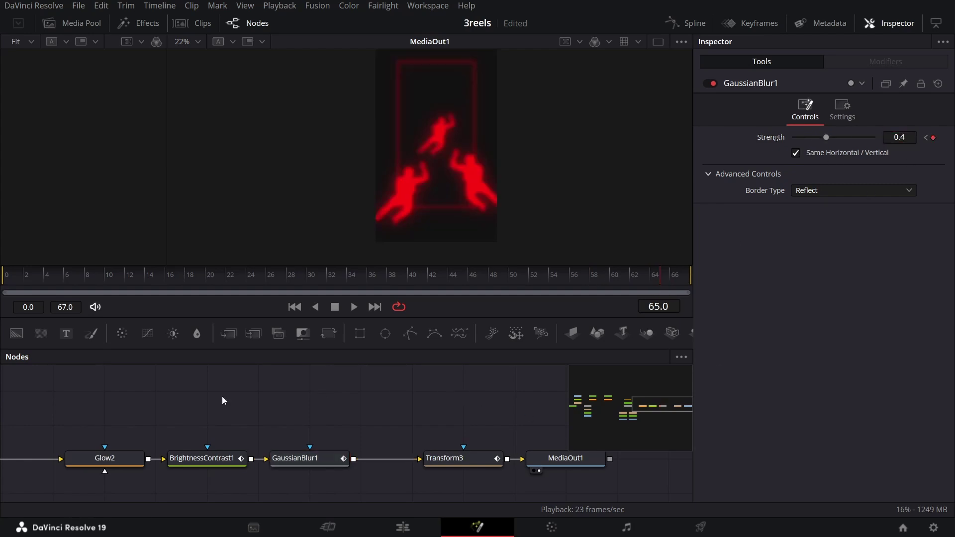
drag(222, 396, 529, 402)
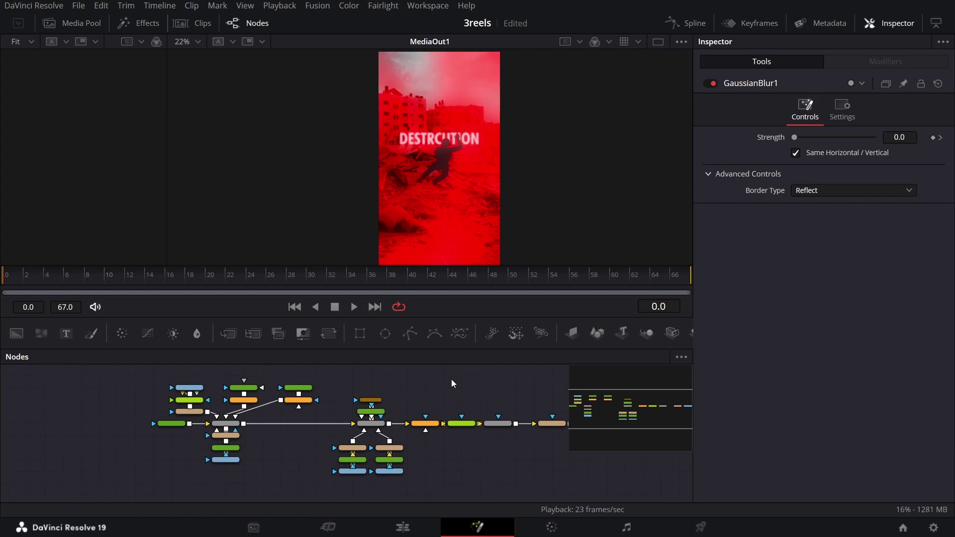
key(space)
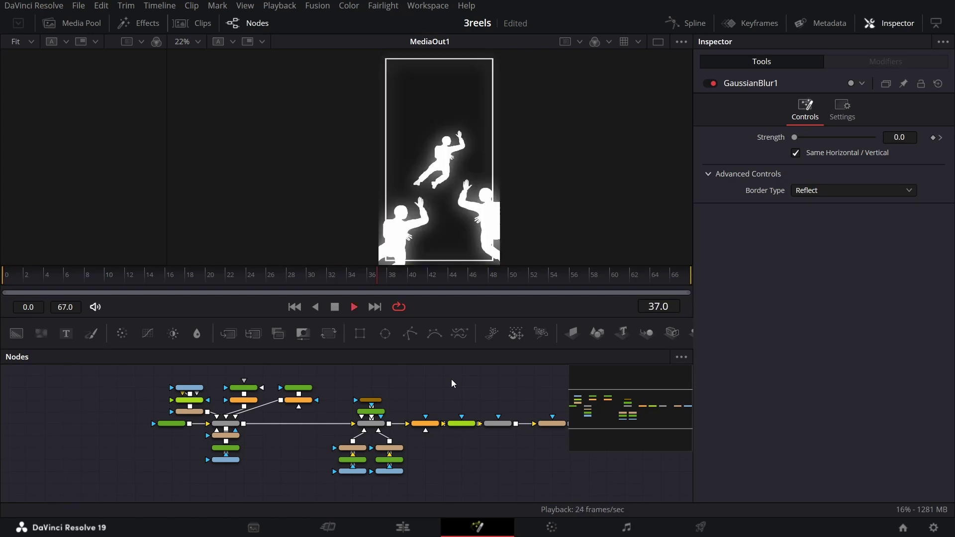